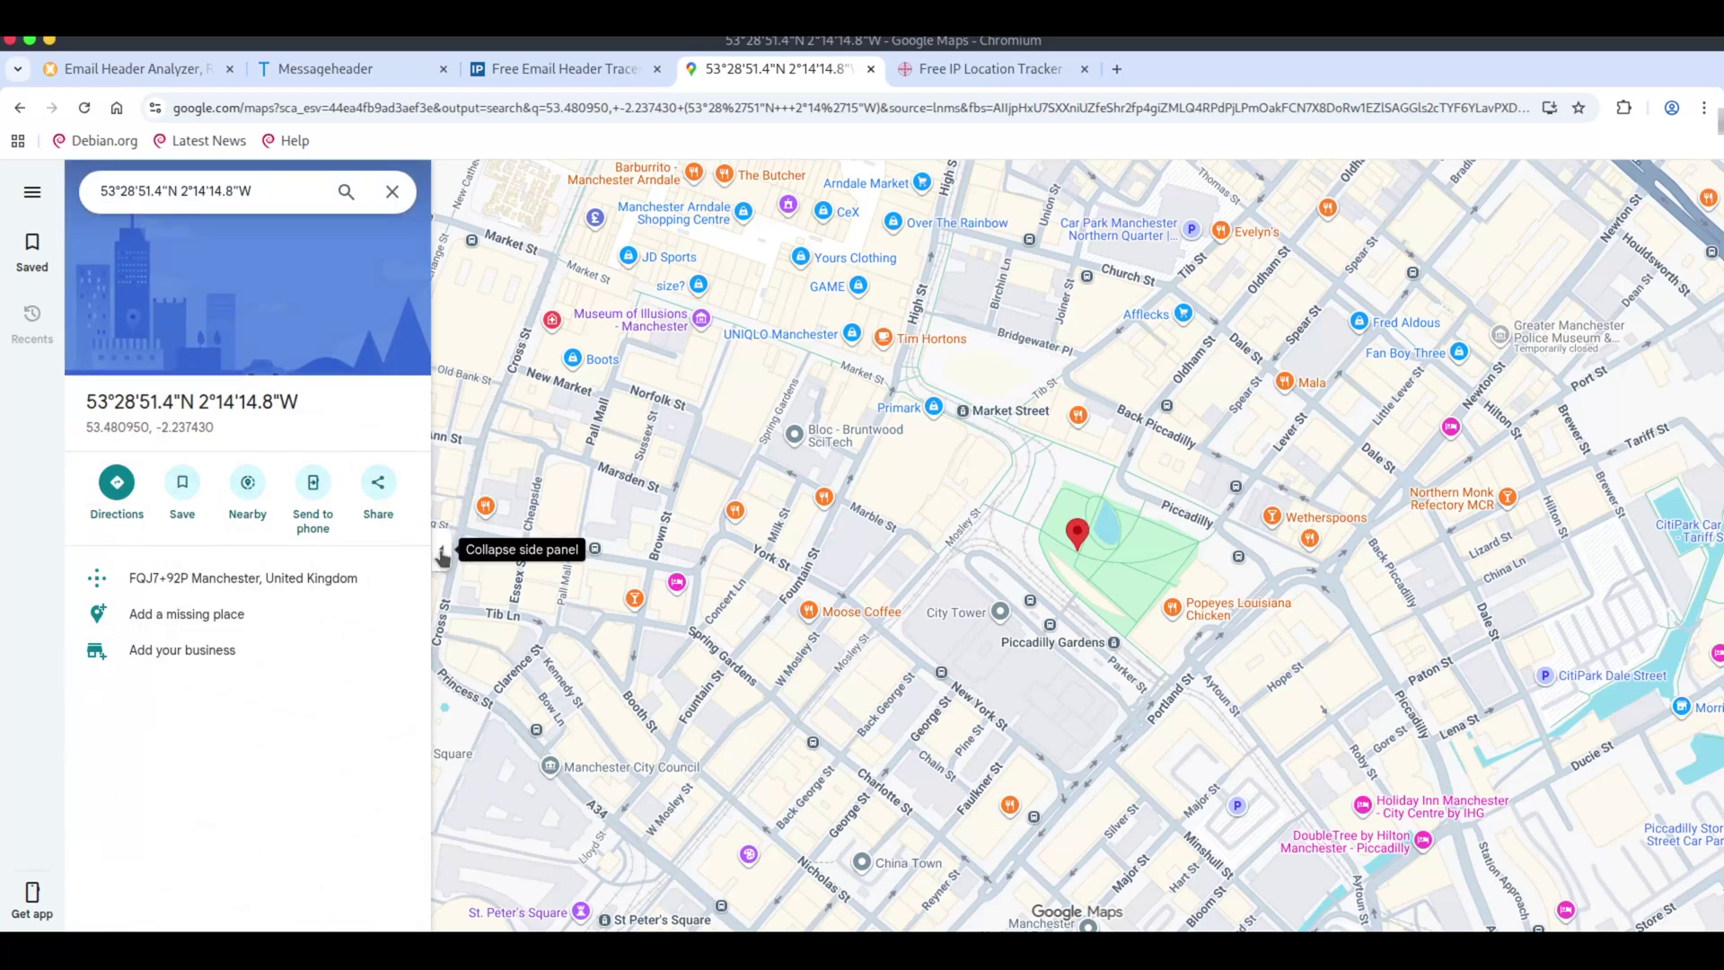
Zoom out from the central Manchester pin and recentre the map on Greater Manchester.
scroll(1139, 570, down, 3)
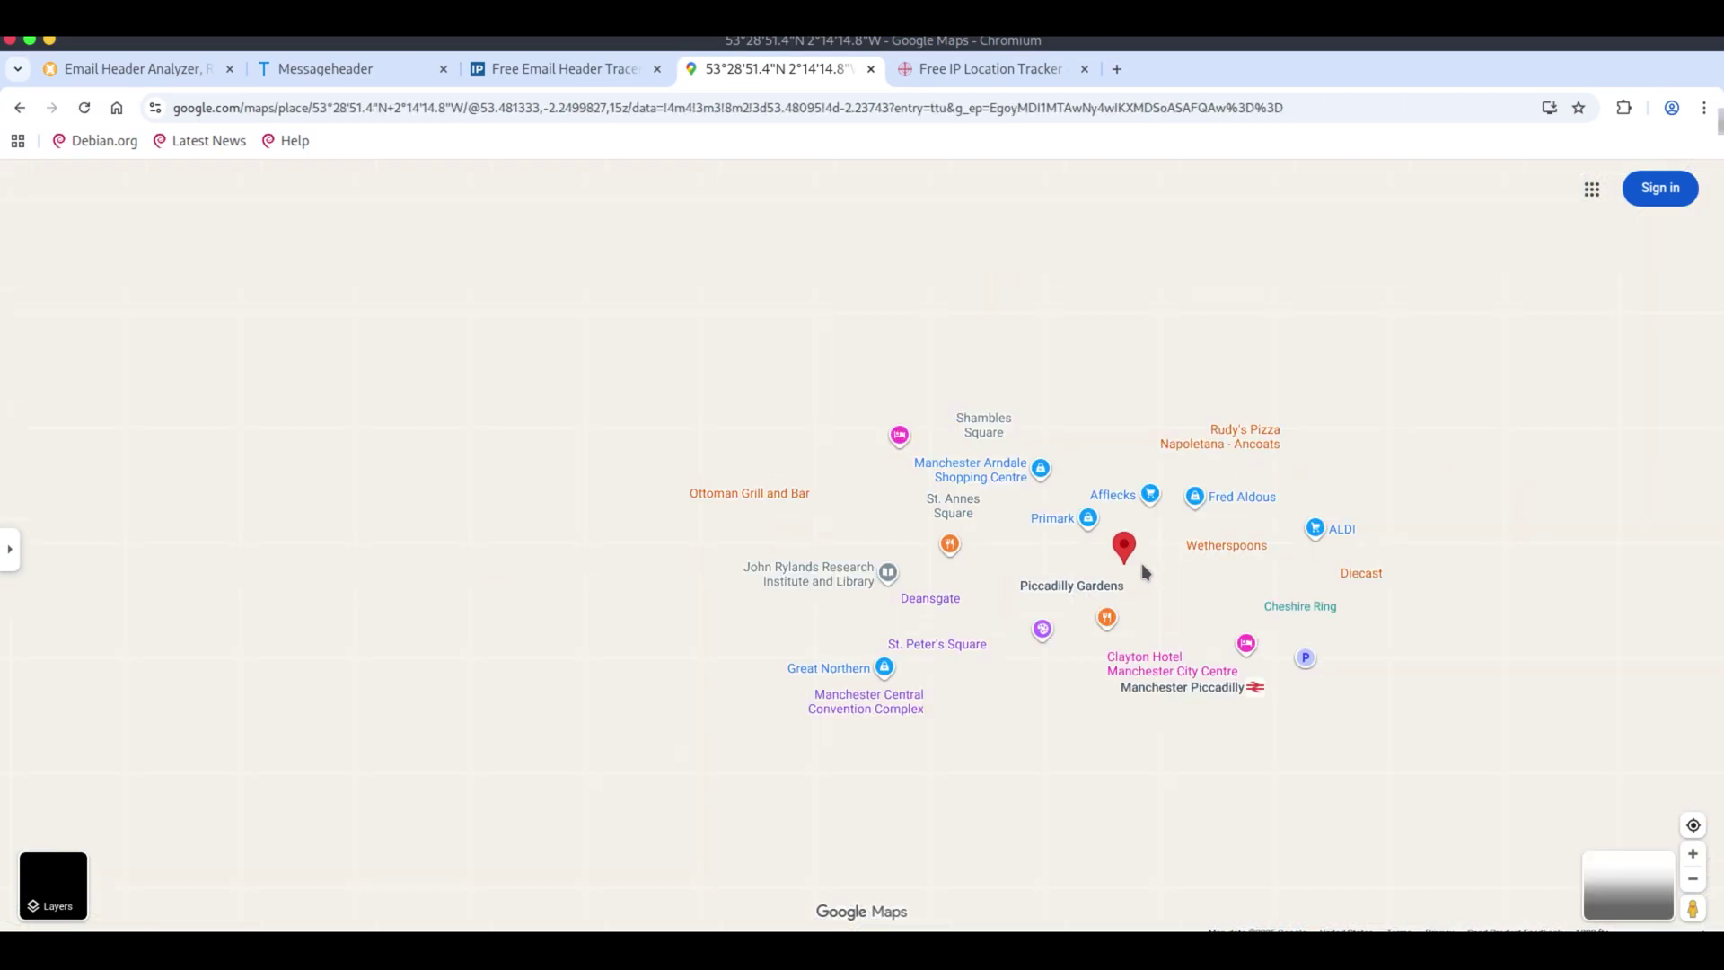
scroll(1144, 573, down, 3)
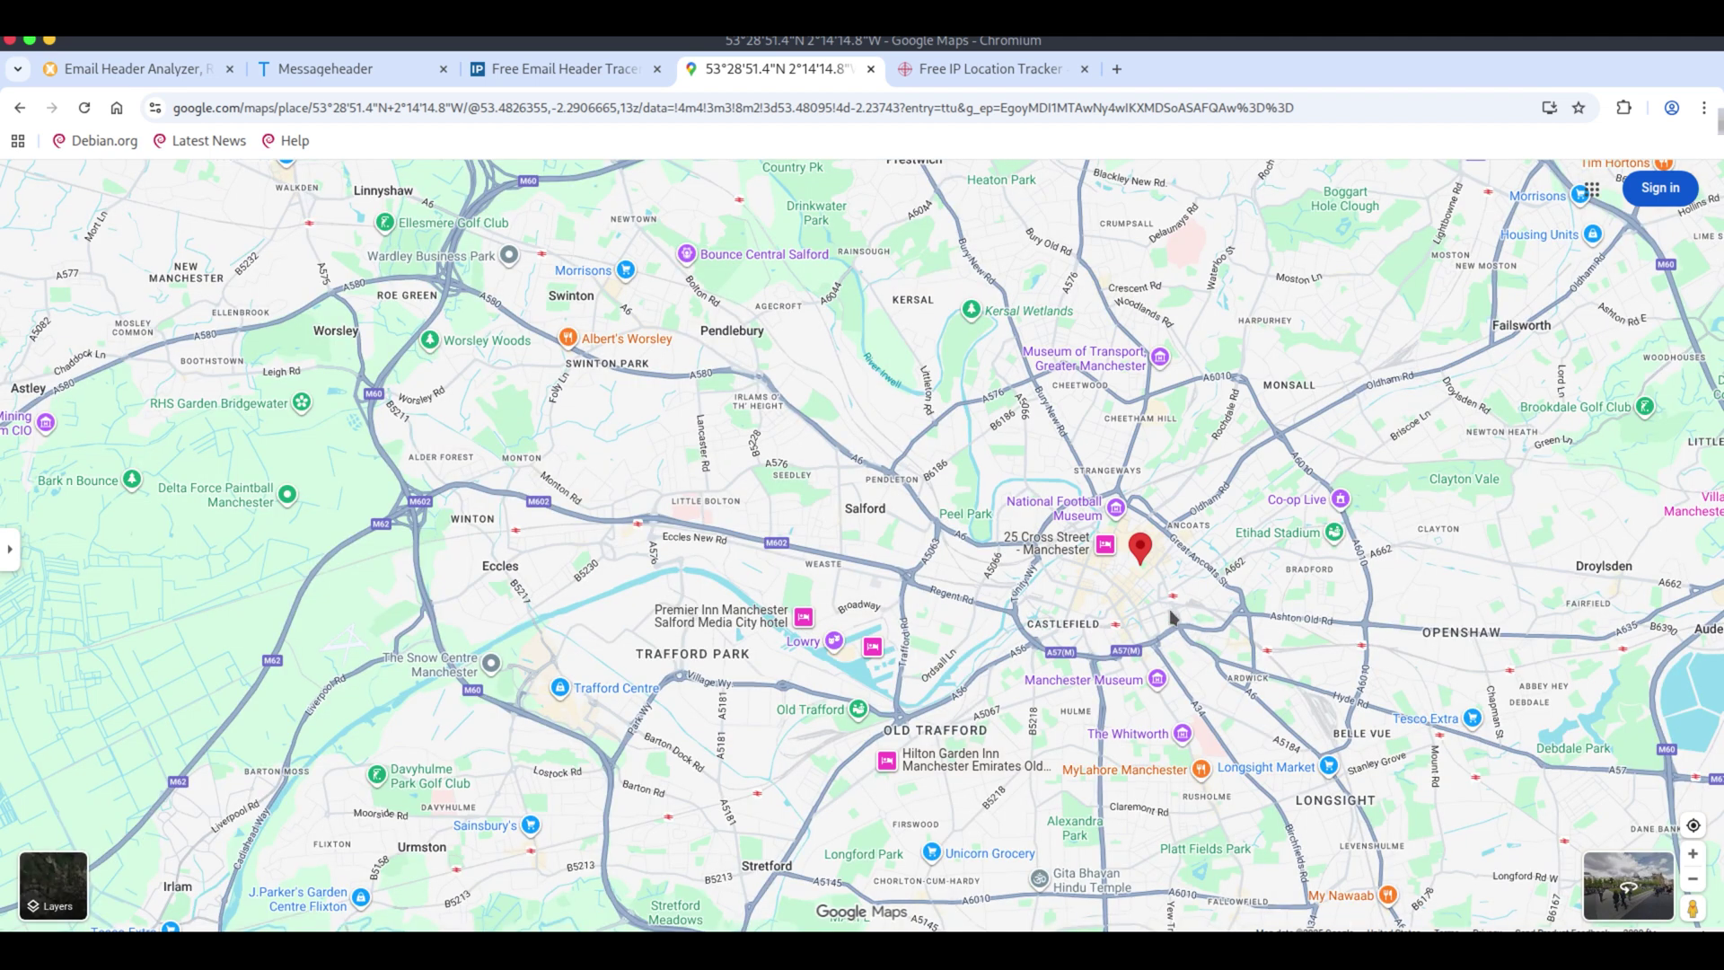
drag(1149, 595, 857, 614)
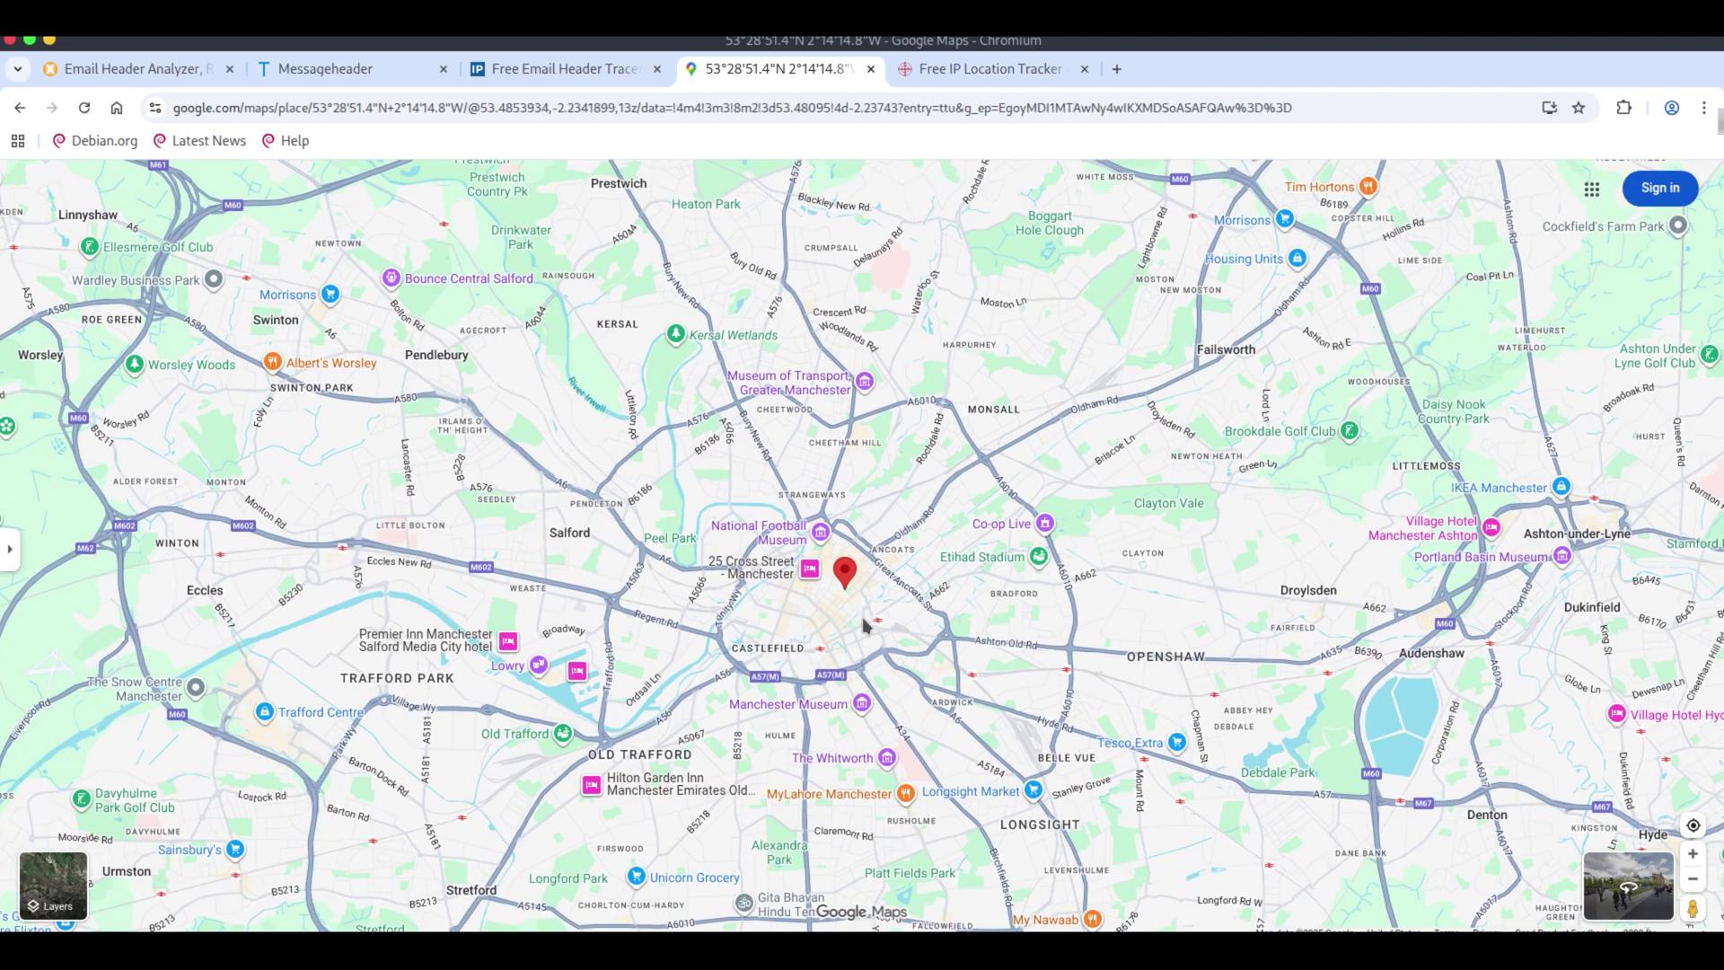
scroll(864, 621, down, 1)
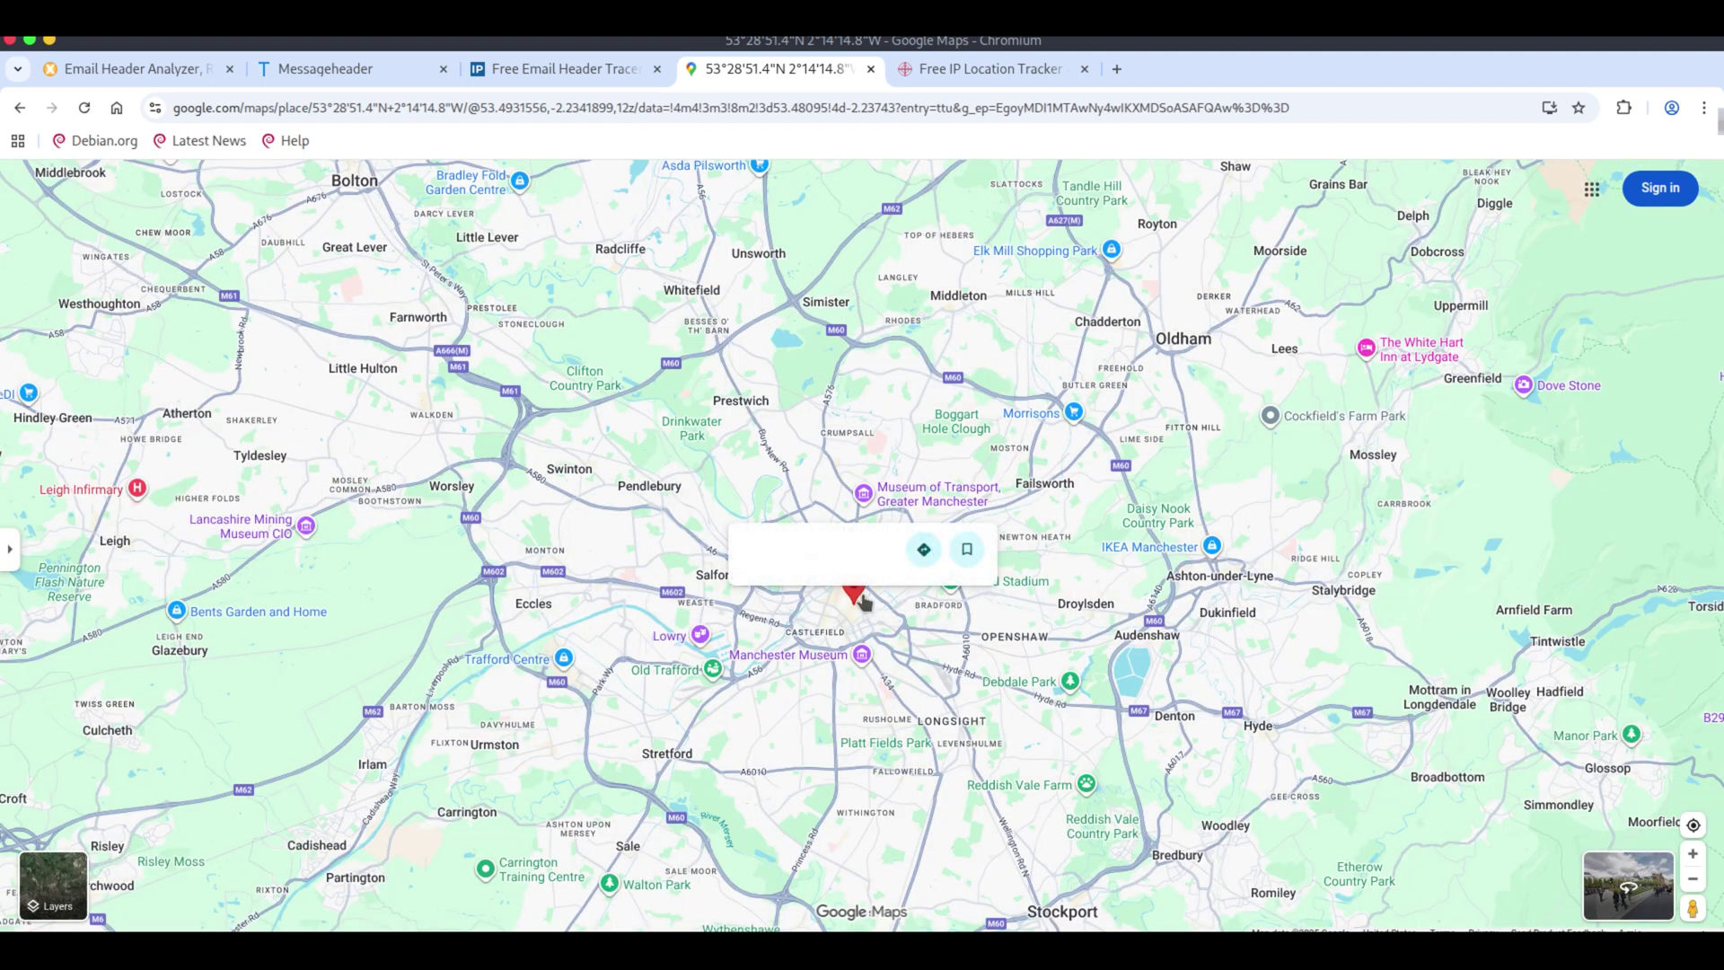
scroll(864, 602, down, 2)
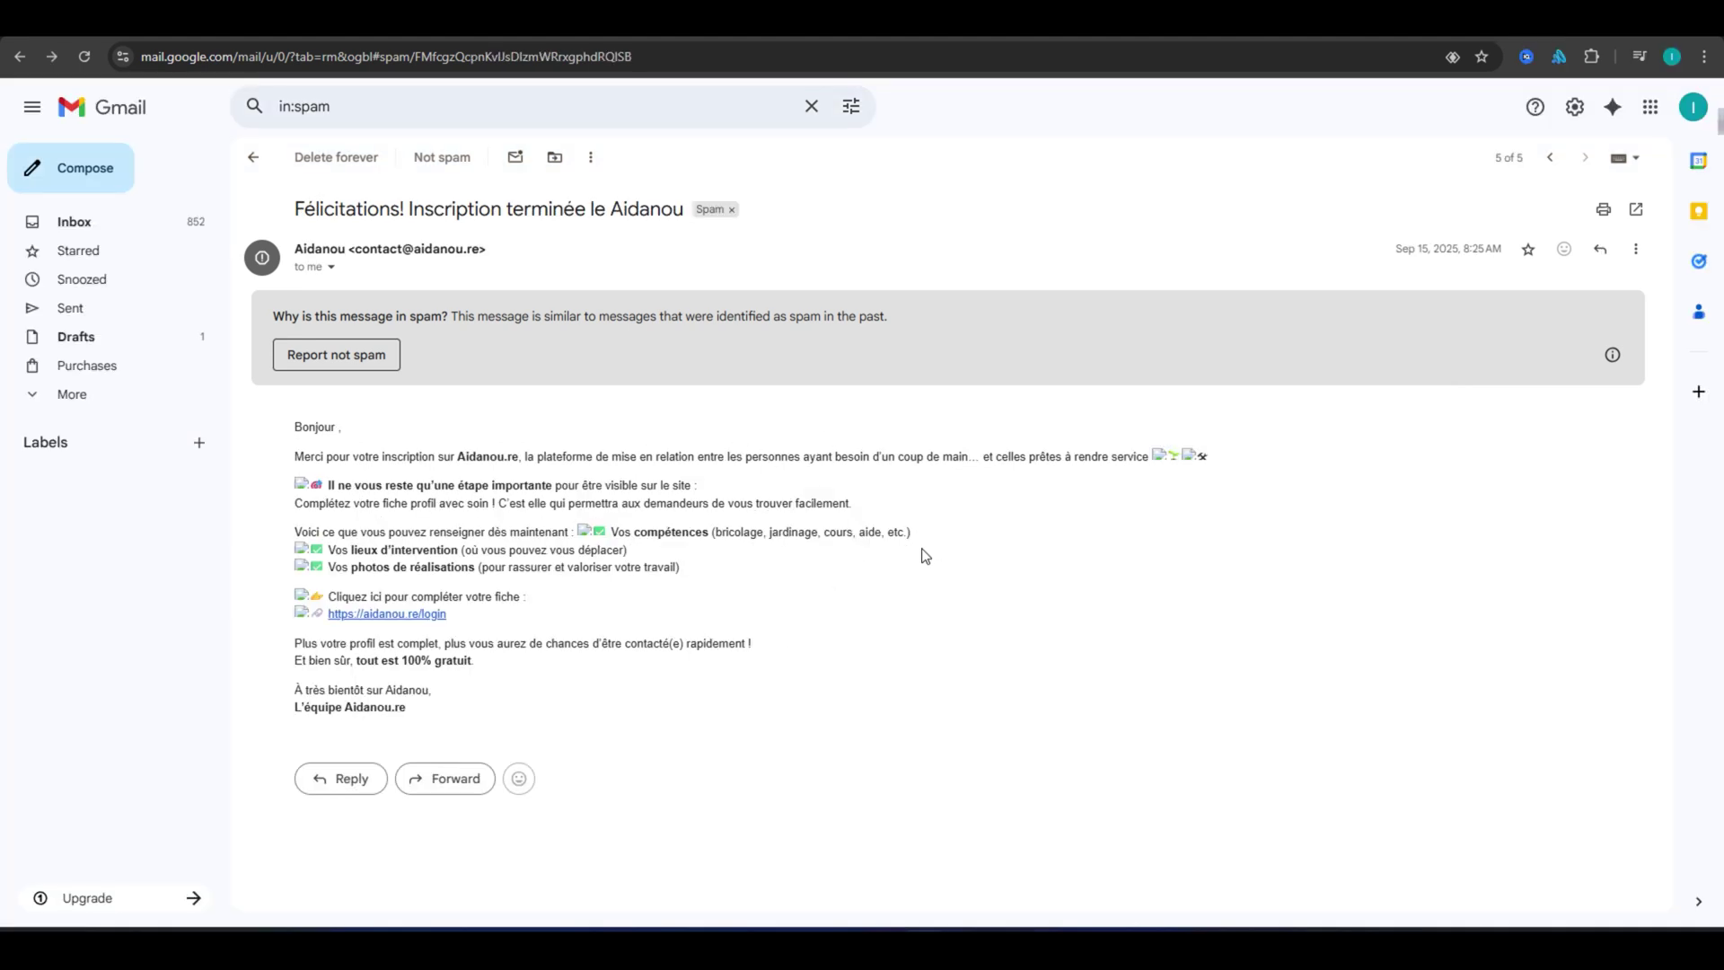
Copy the Aidanou spam message's full original source from its Show original view.
click(1636, 248)
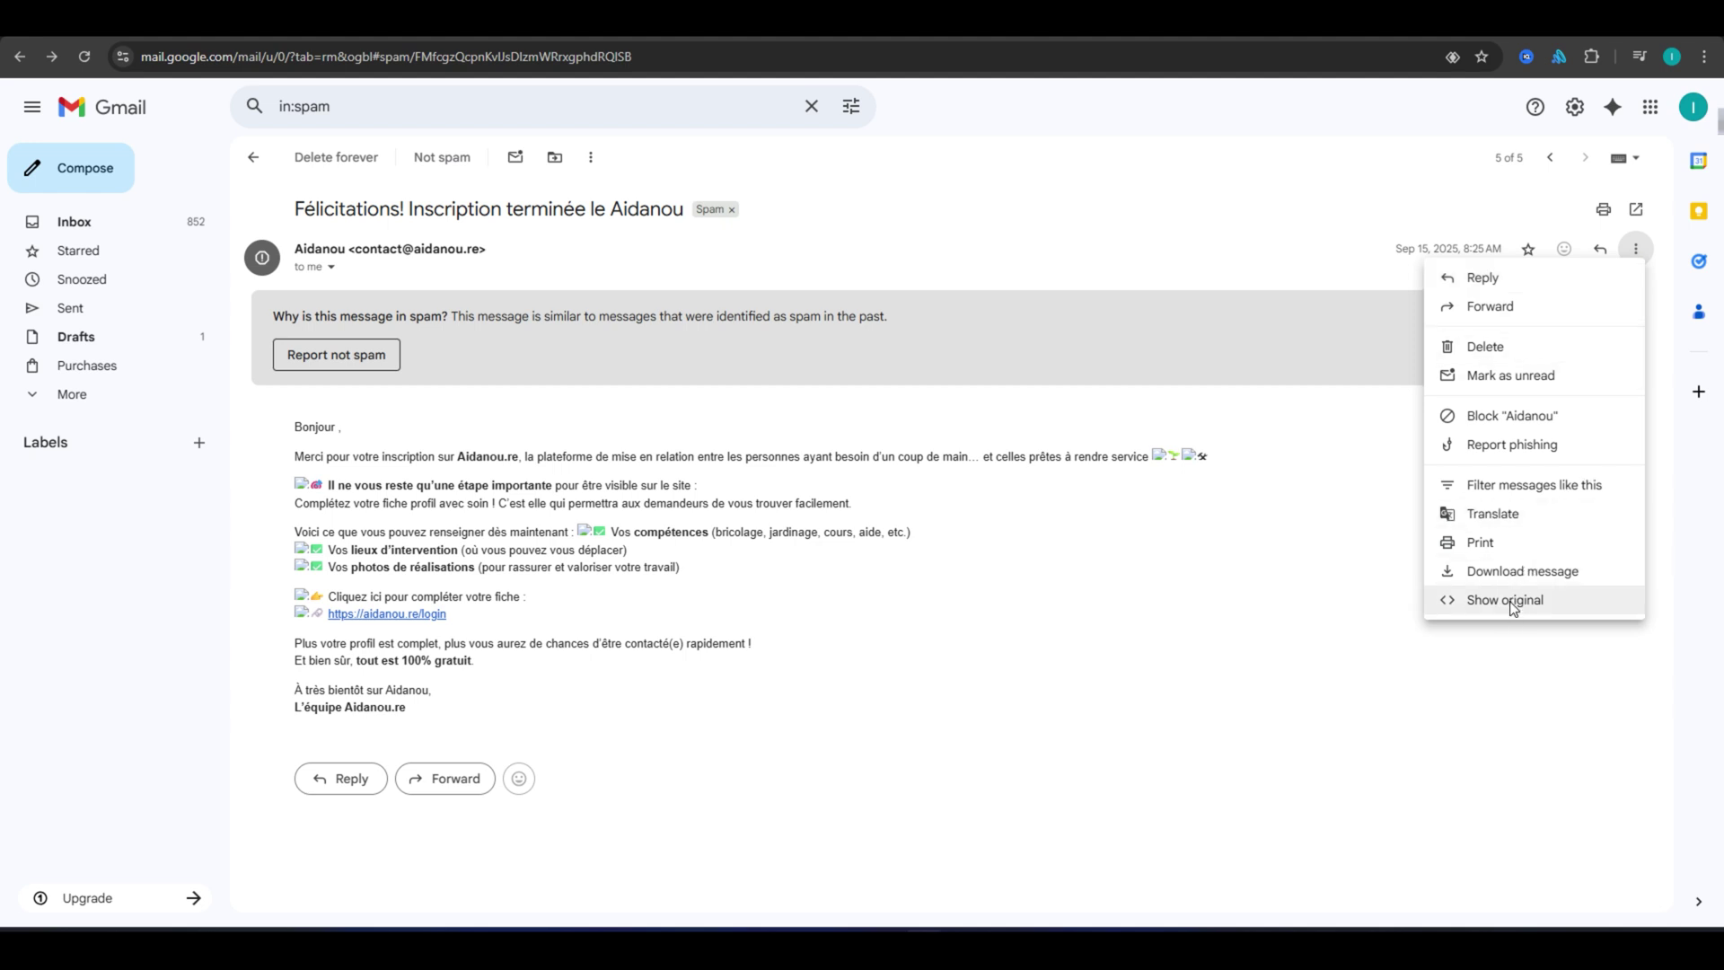
click(1514, 600)
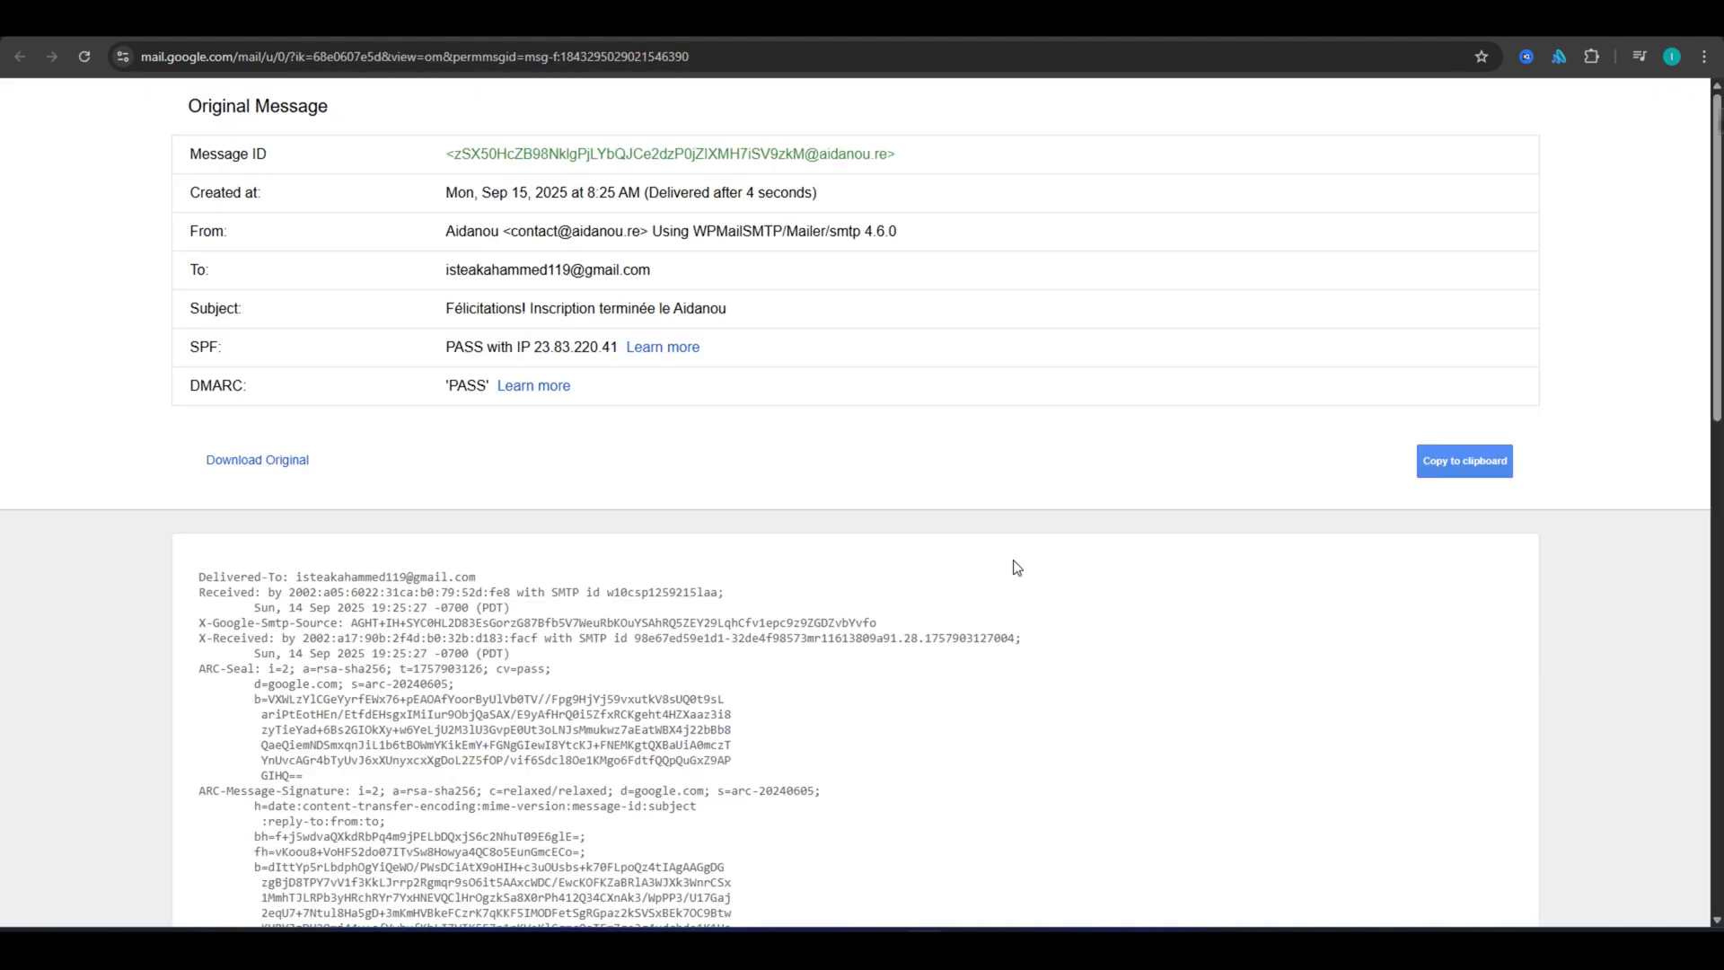
click(1465, 470)
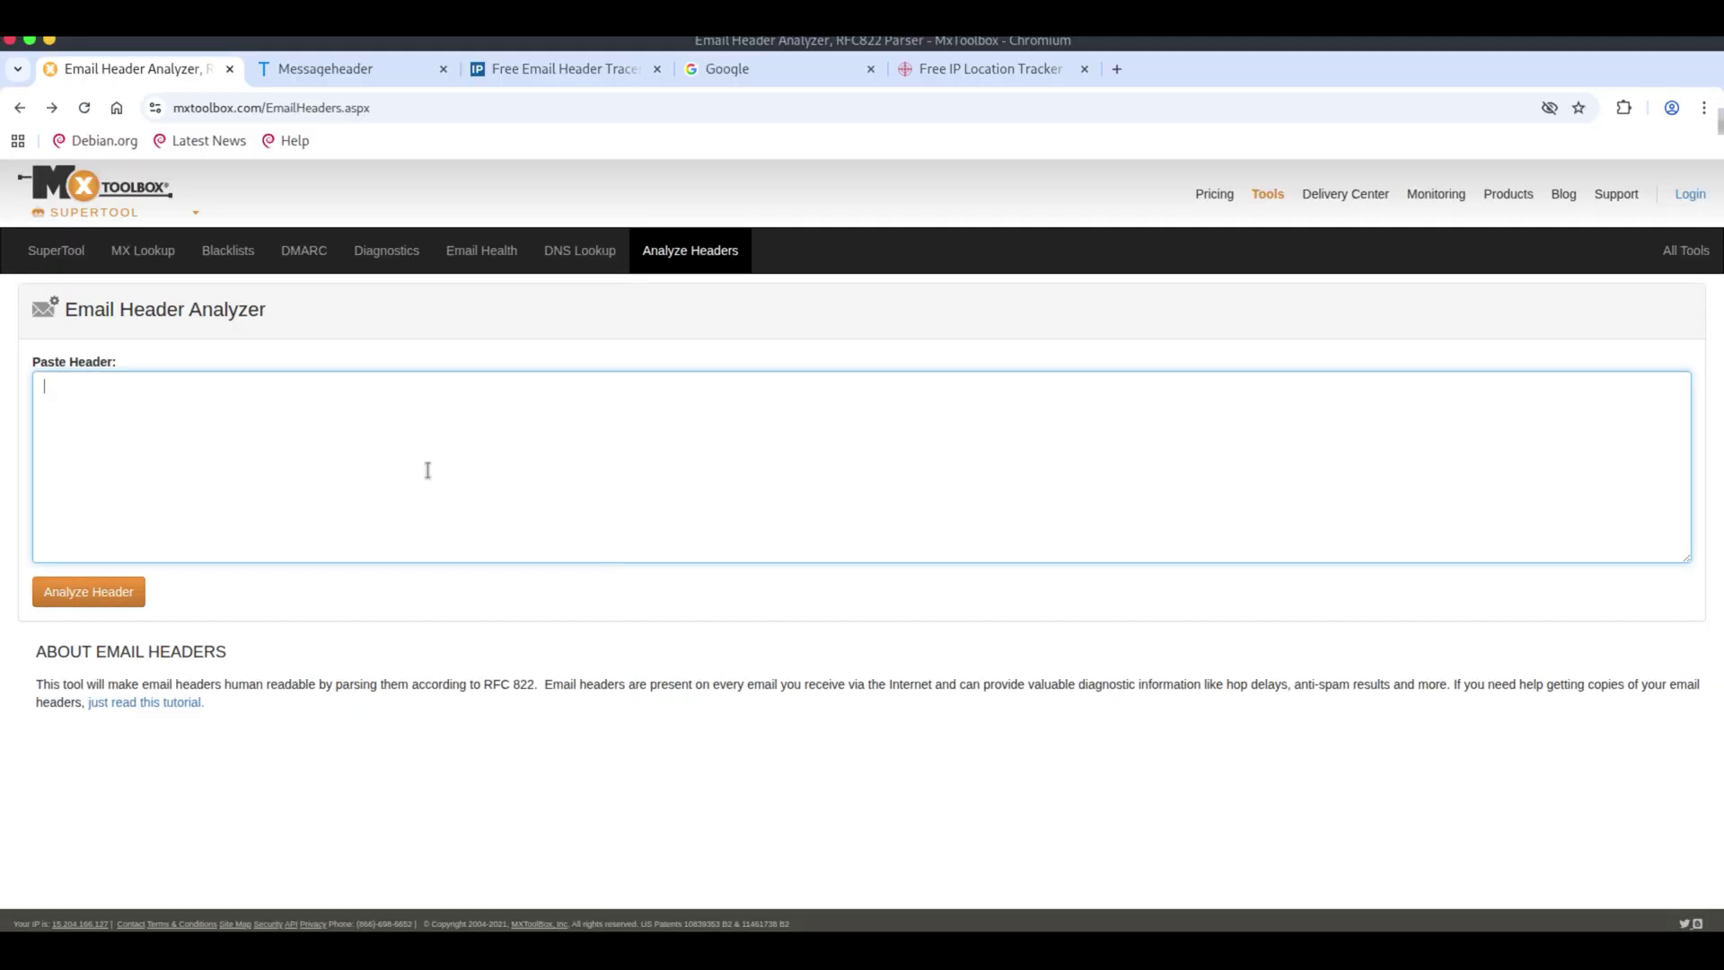
Analyse the pasted Aidanou header in MxToolbox and review its DMARC, DKIM and relay-hop results.
key(ctrl+v)
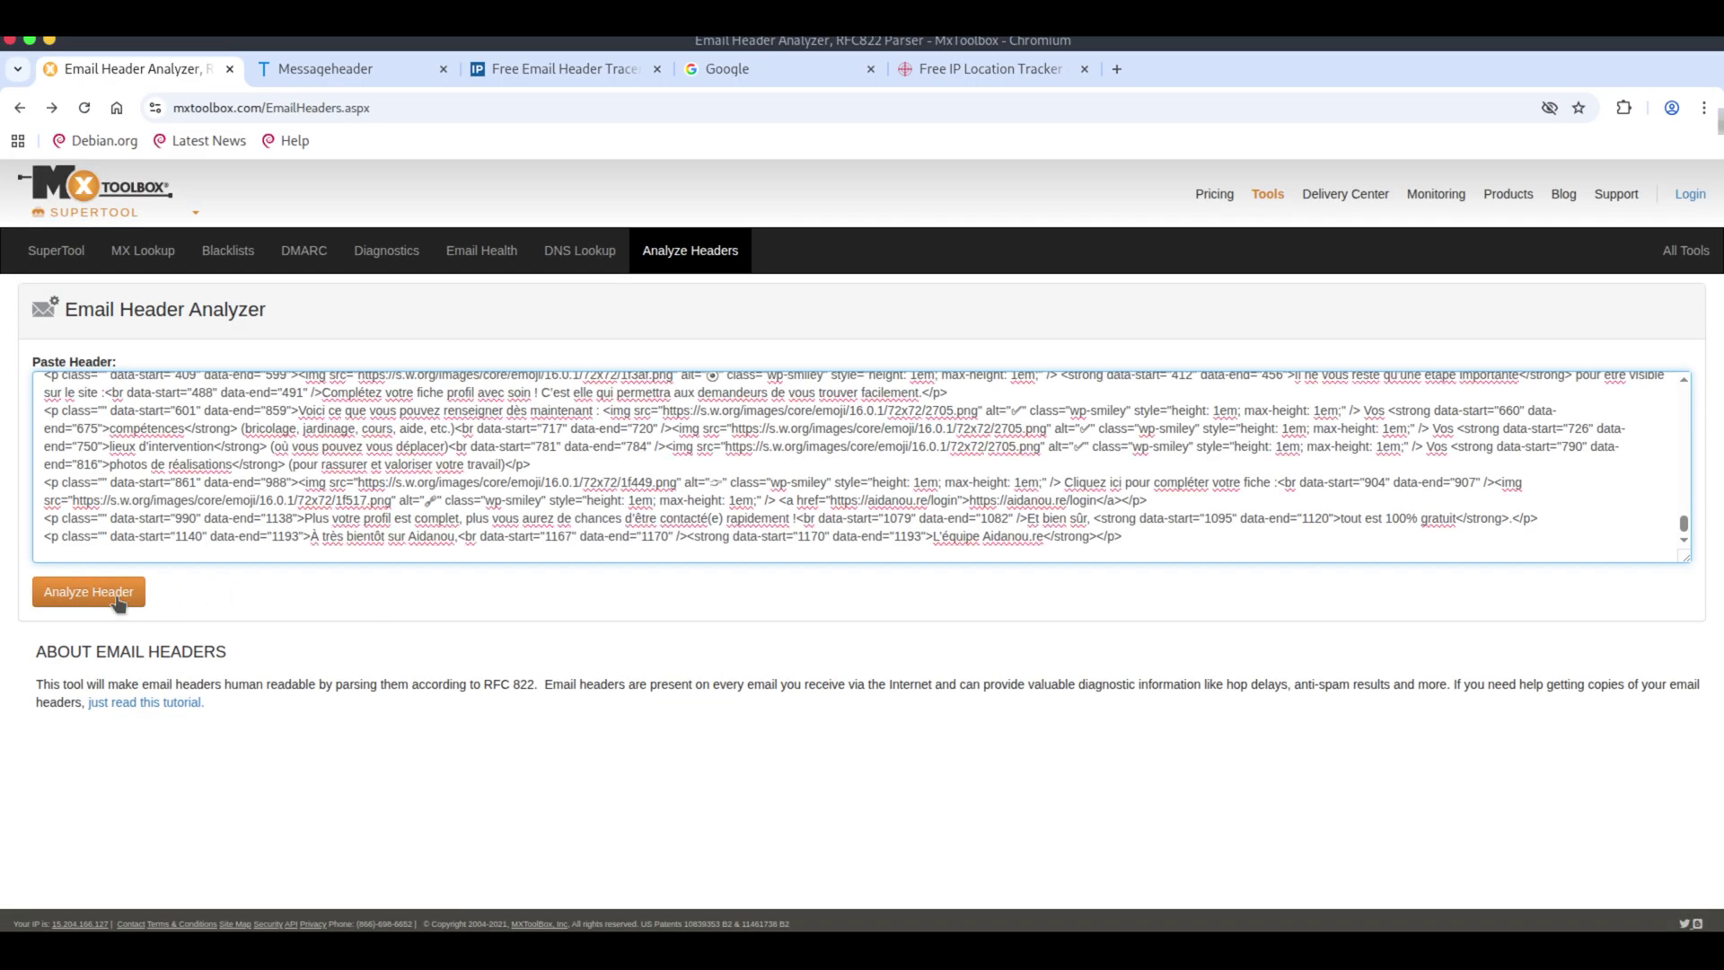
click(111, 597)
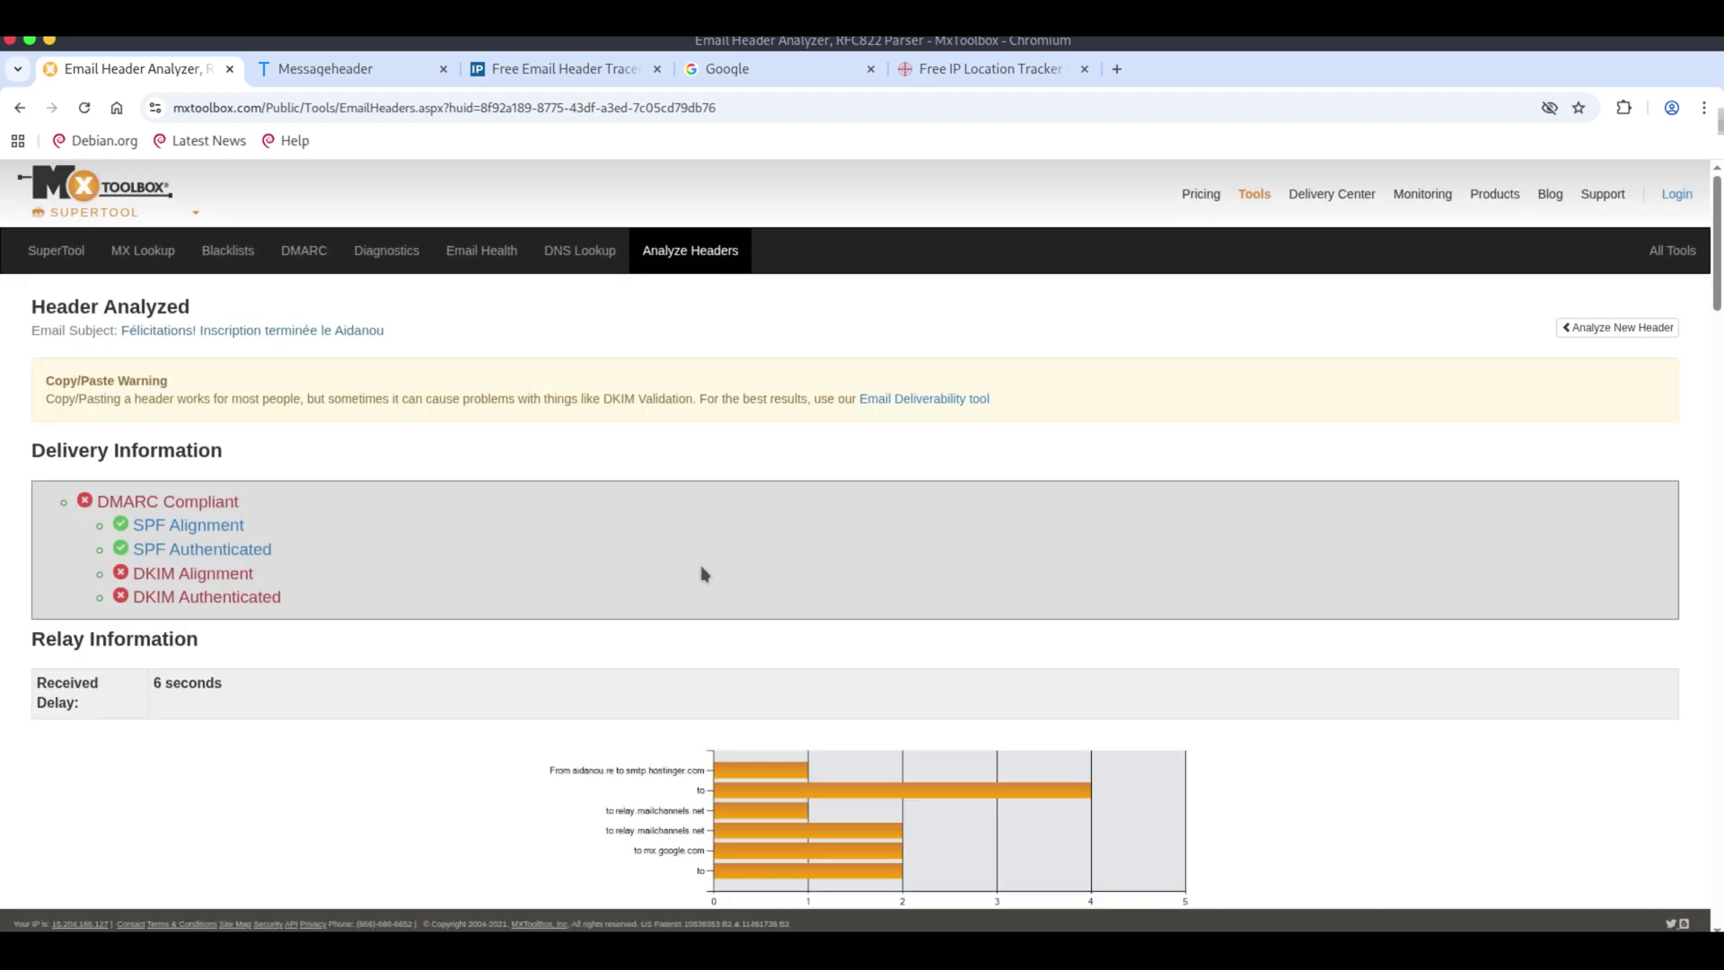
scroll(701, 570, down, 4)
scroll(702, 570, down, 4)
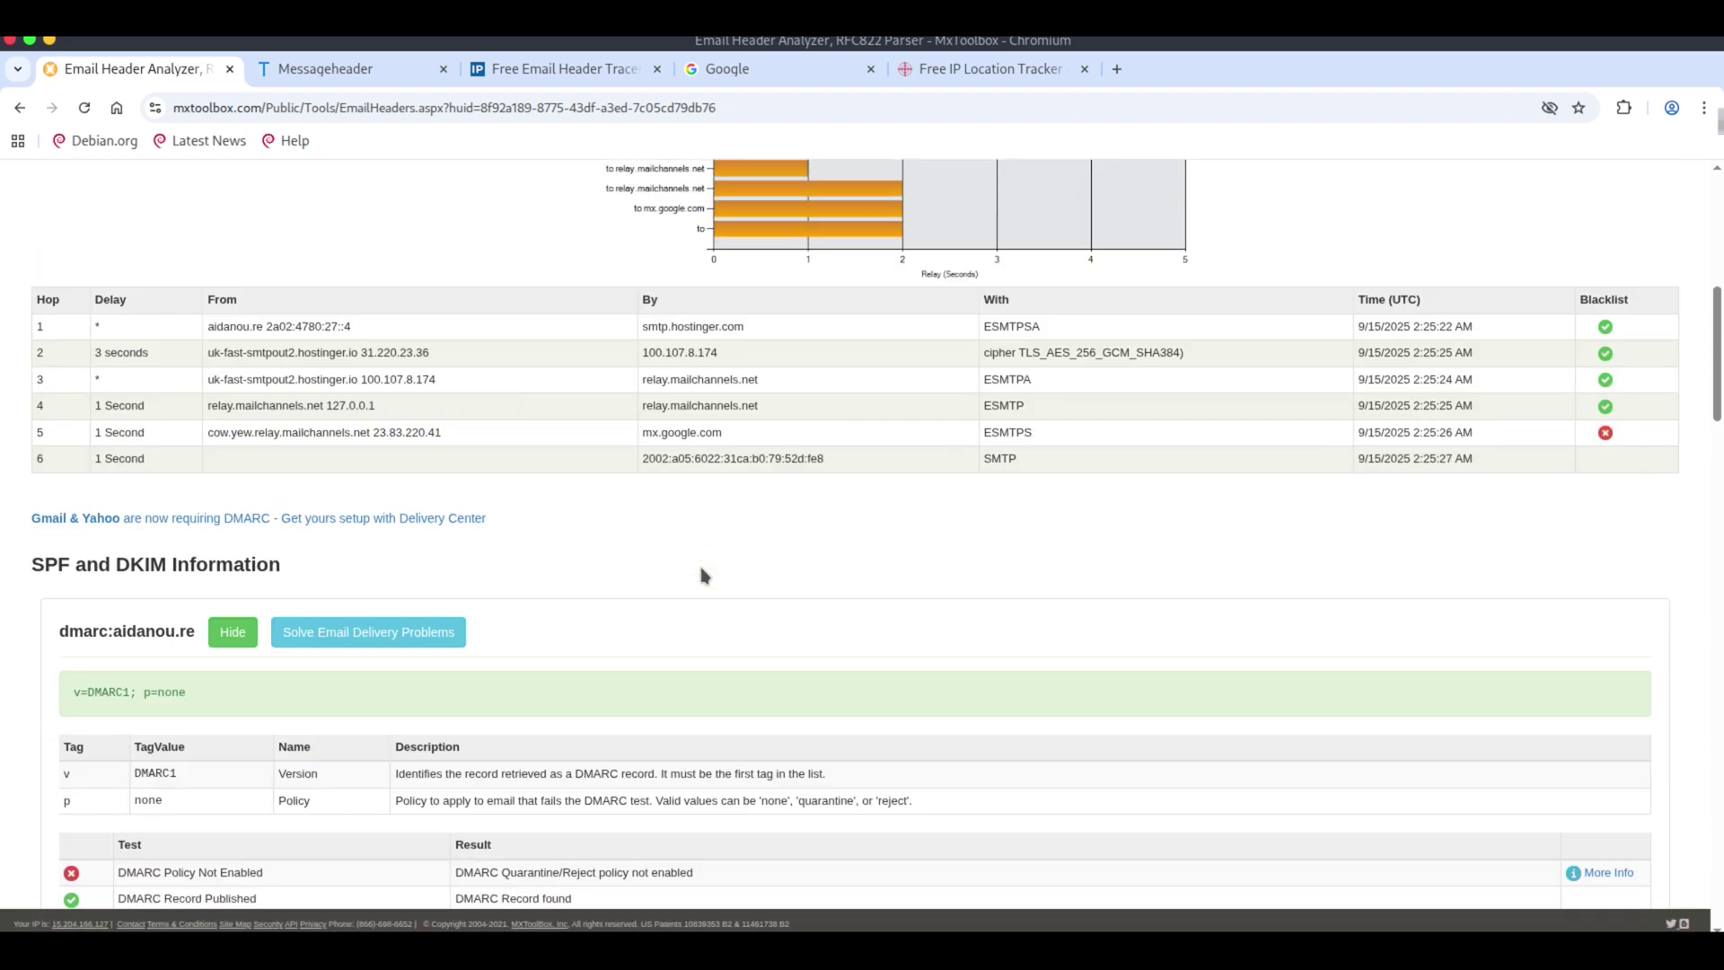
scroll(686, 597, down, 1)
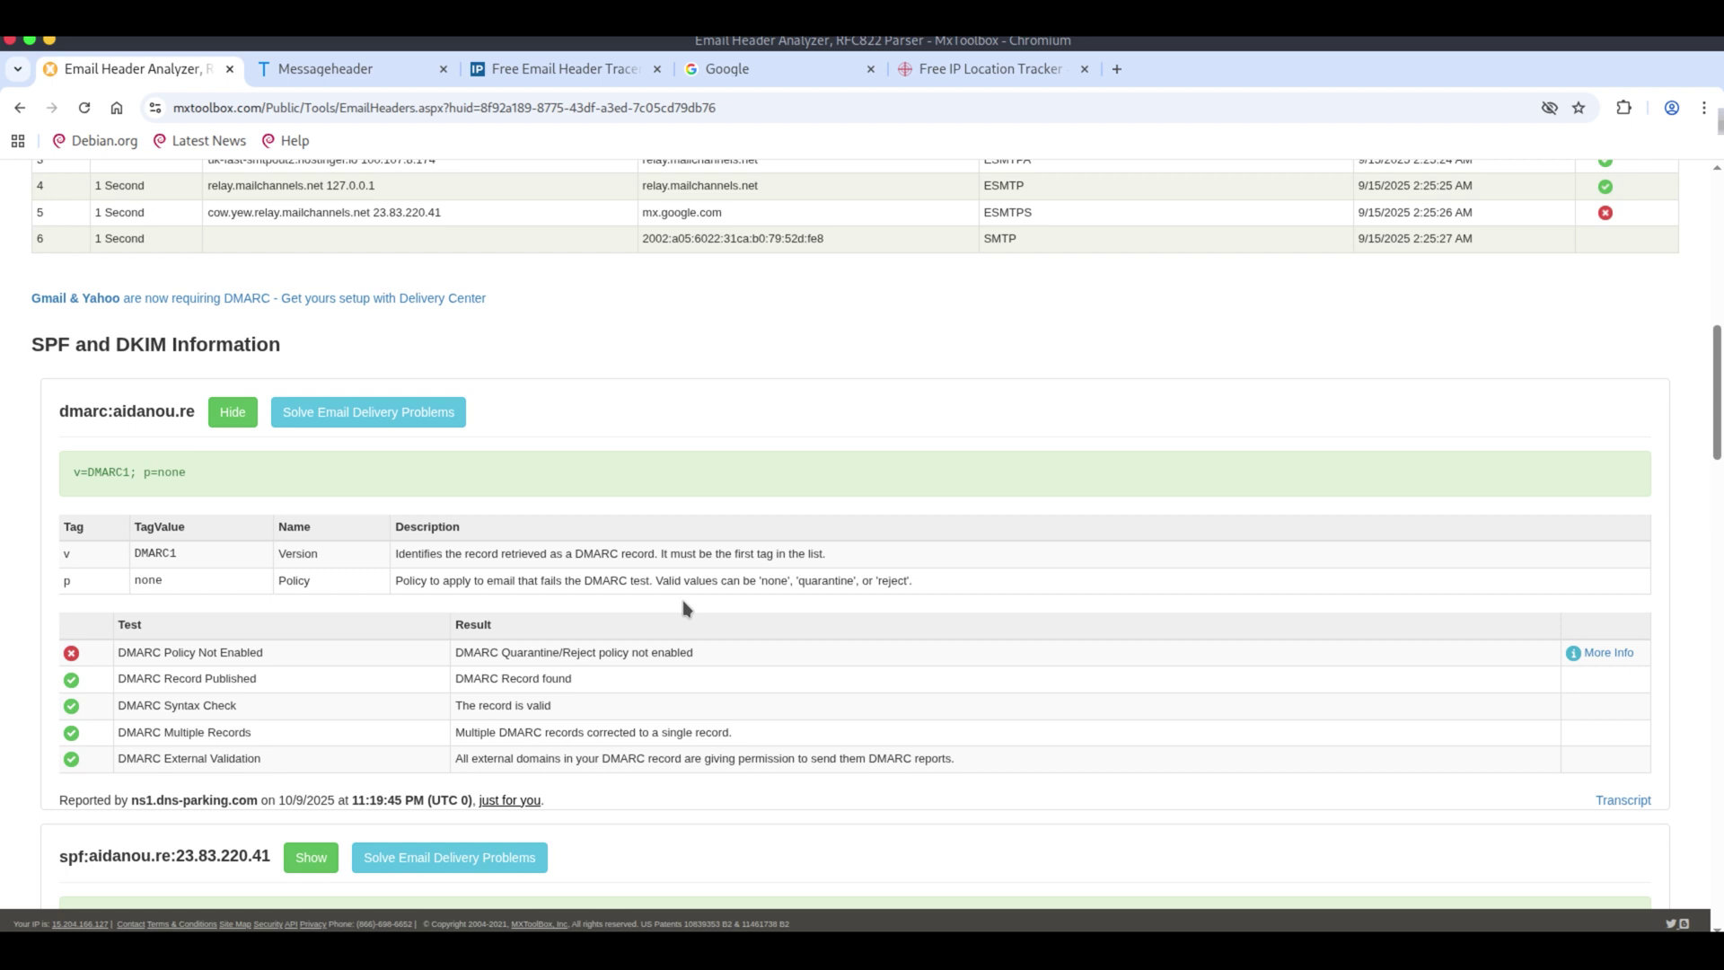
scroll(682, 614, down, 6)
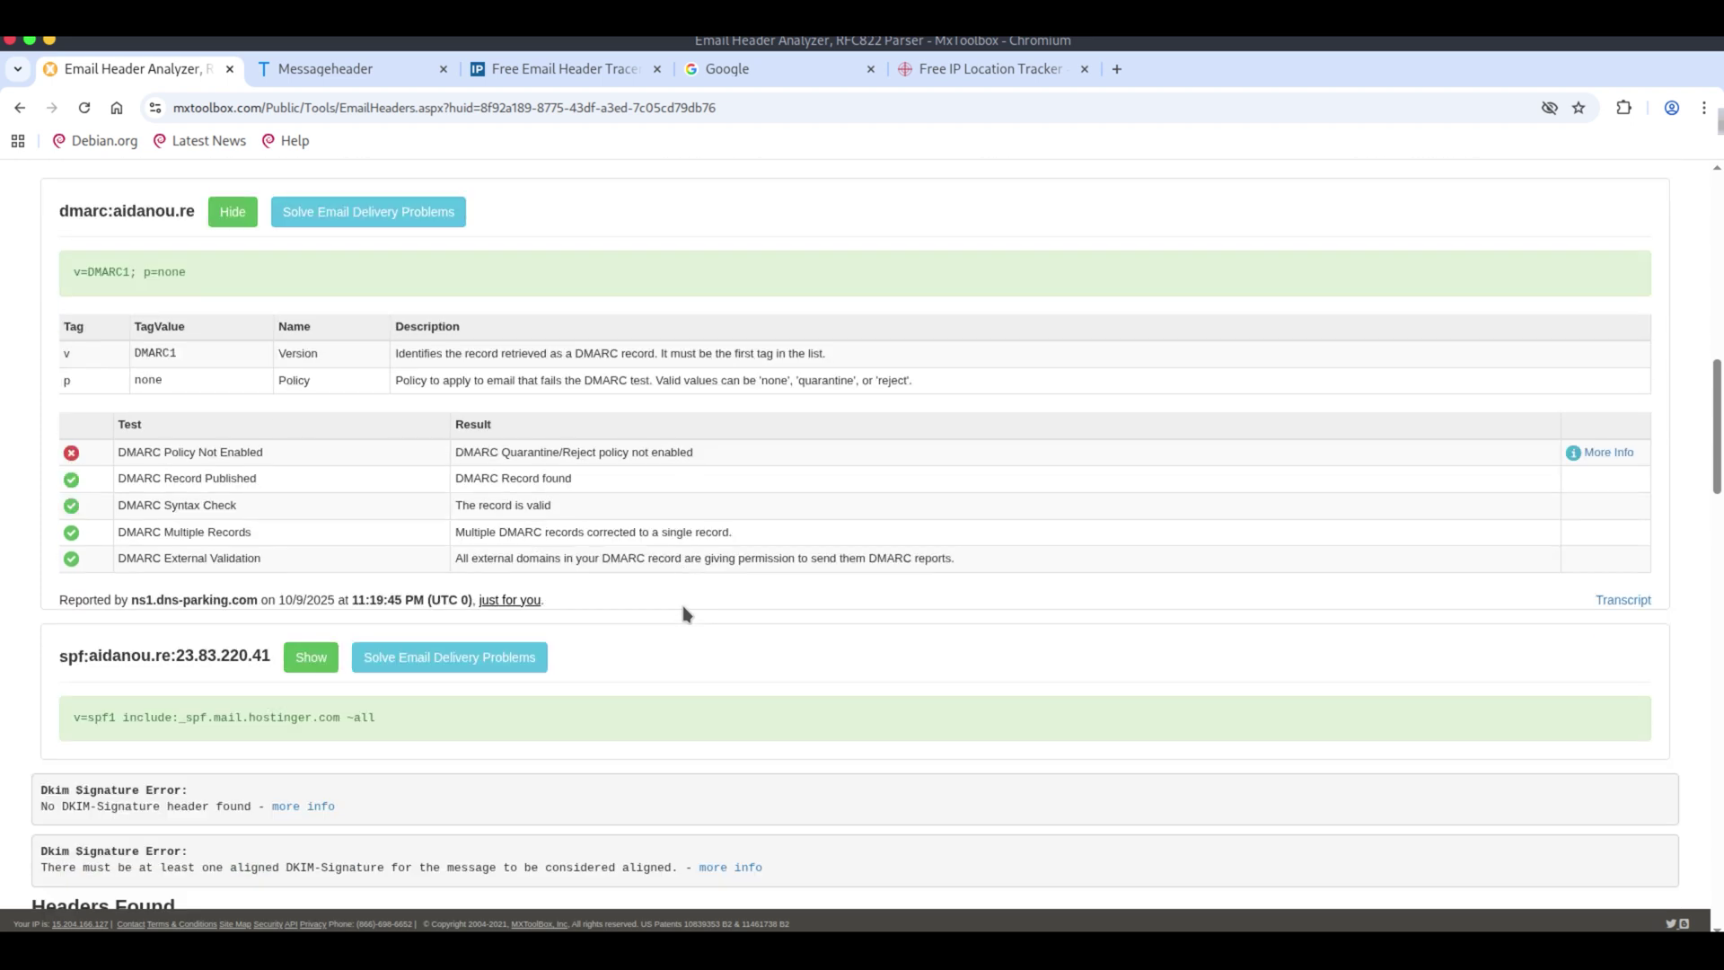
scroll(683, 607, down, 2)
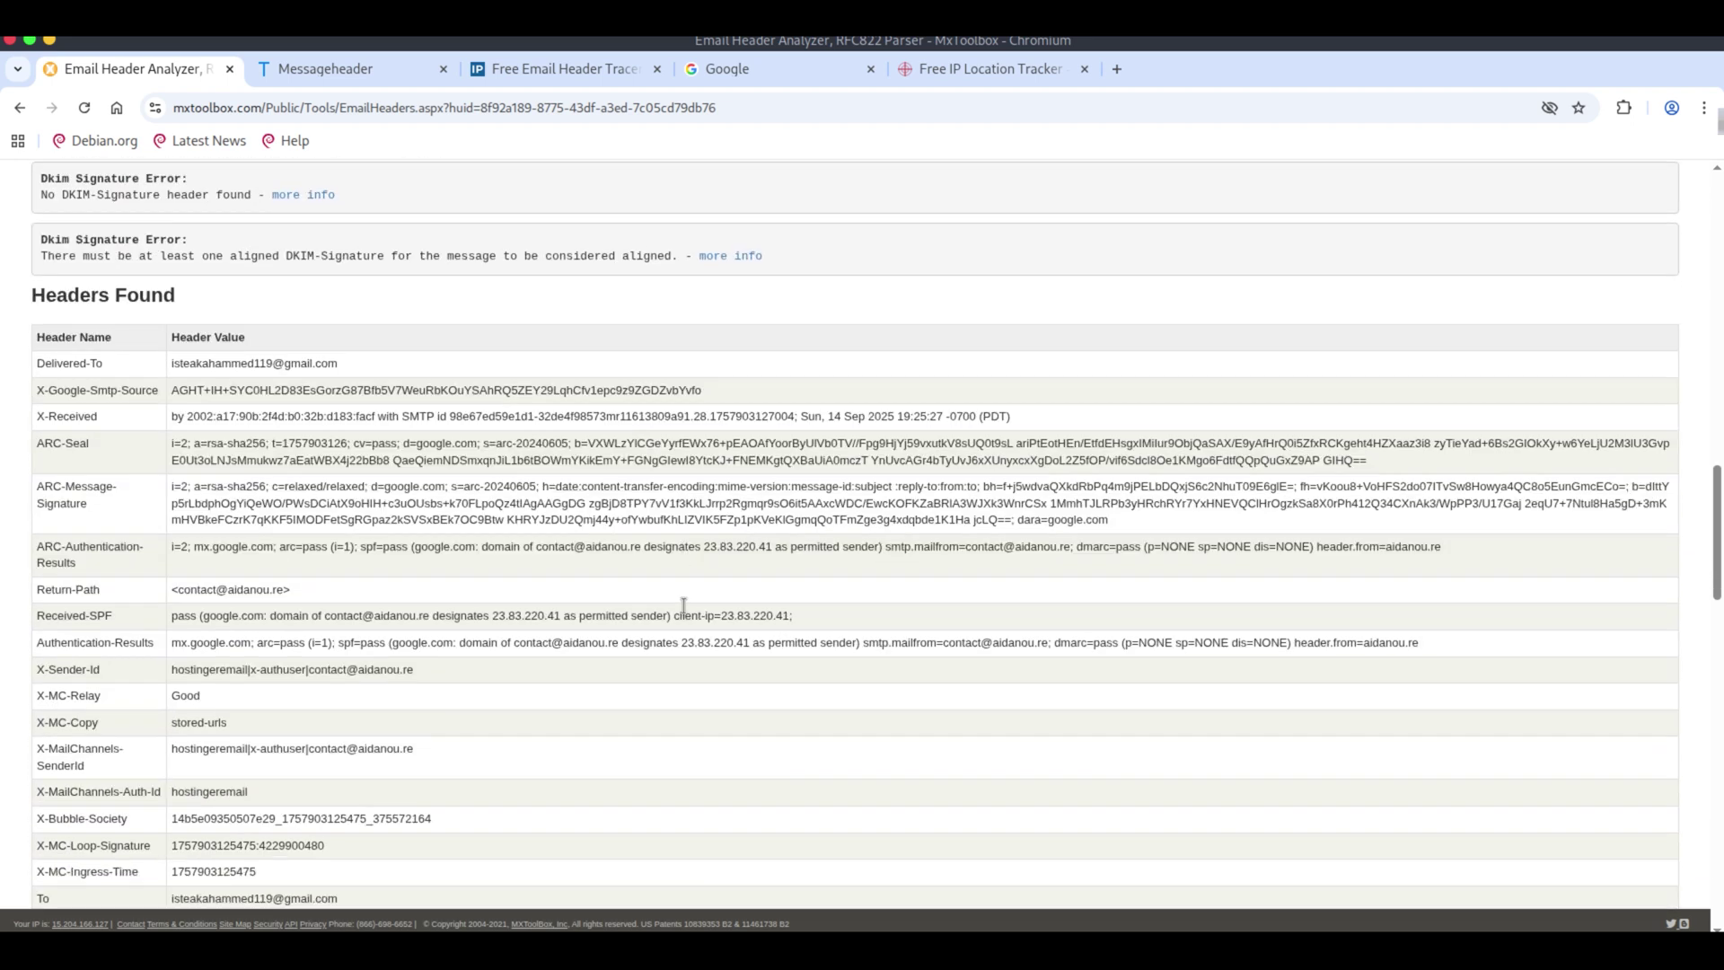
scroll(685, 614, down, 12)
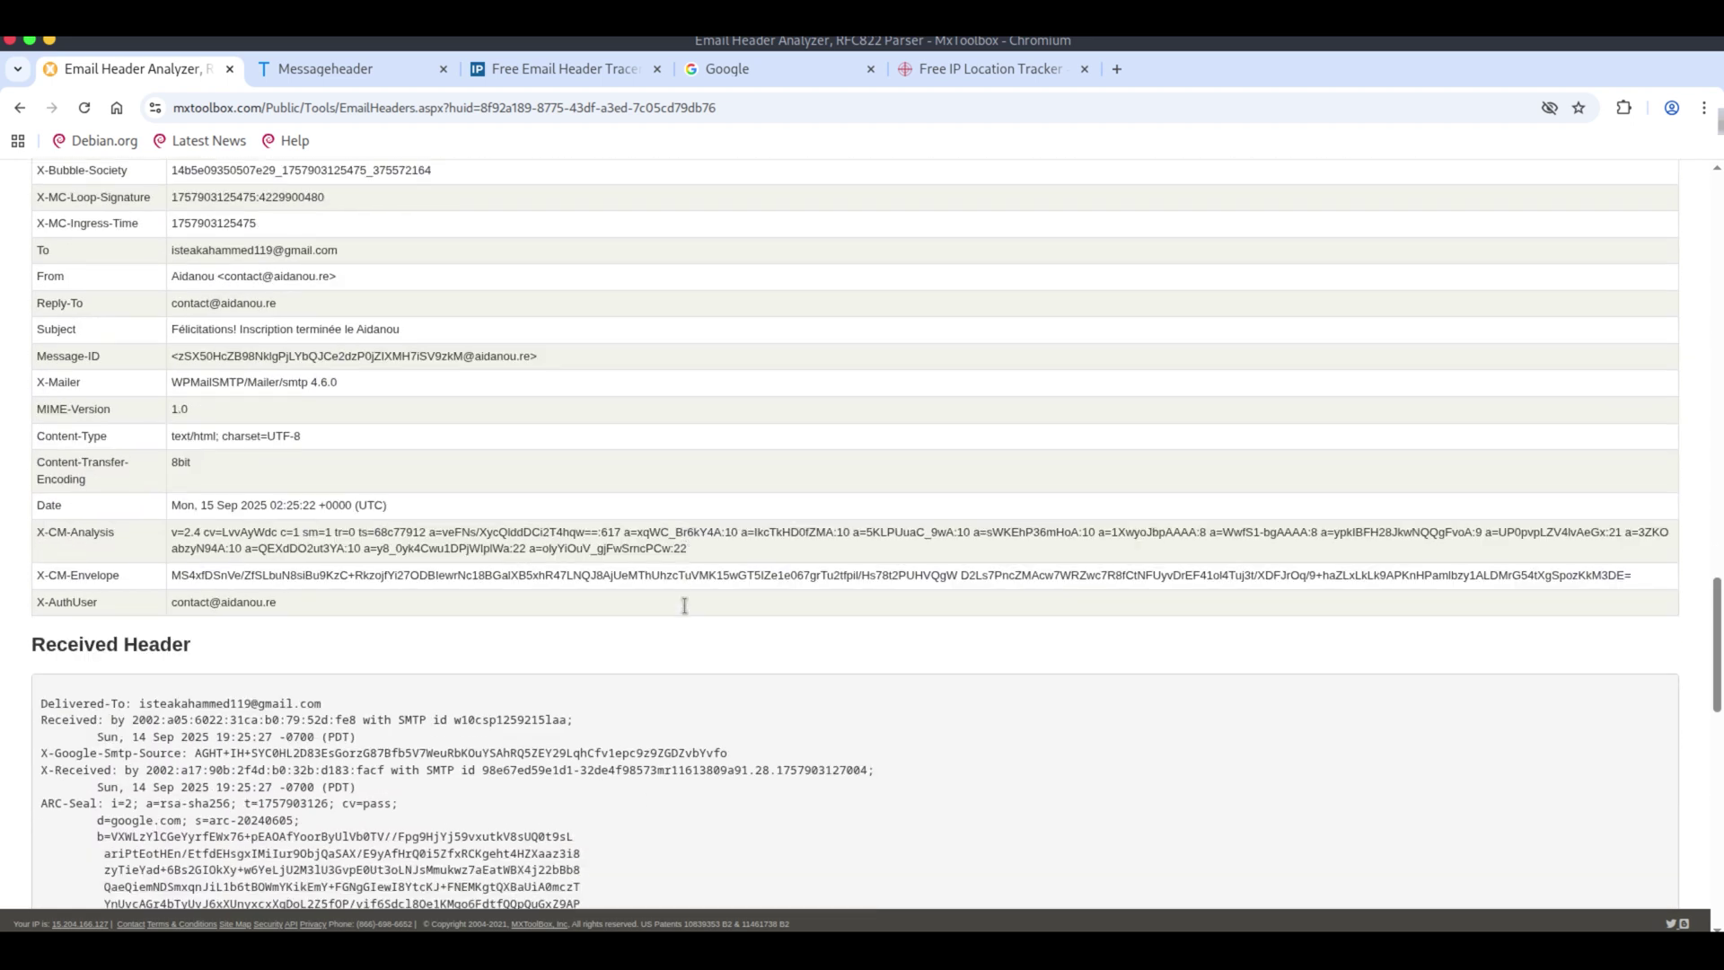
scroll(684, 614, down, 8)
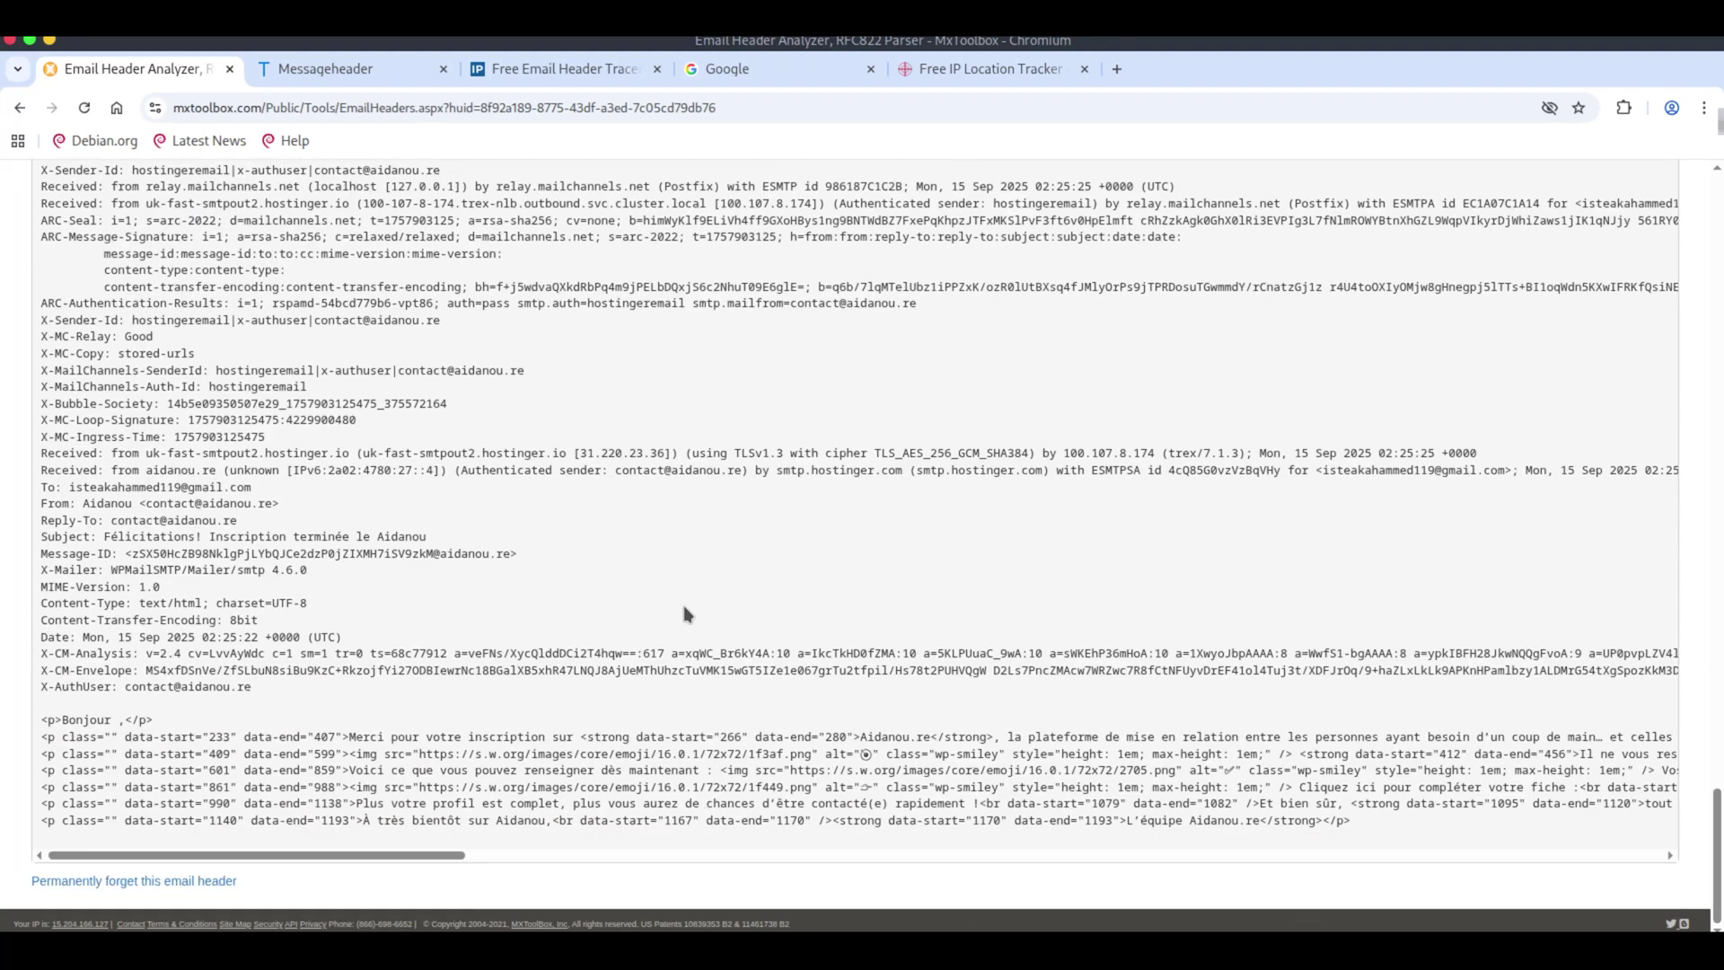
scroll(703, 575, up, 20)
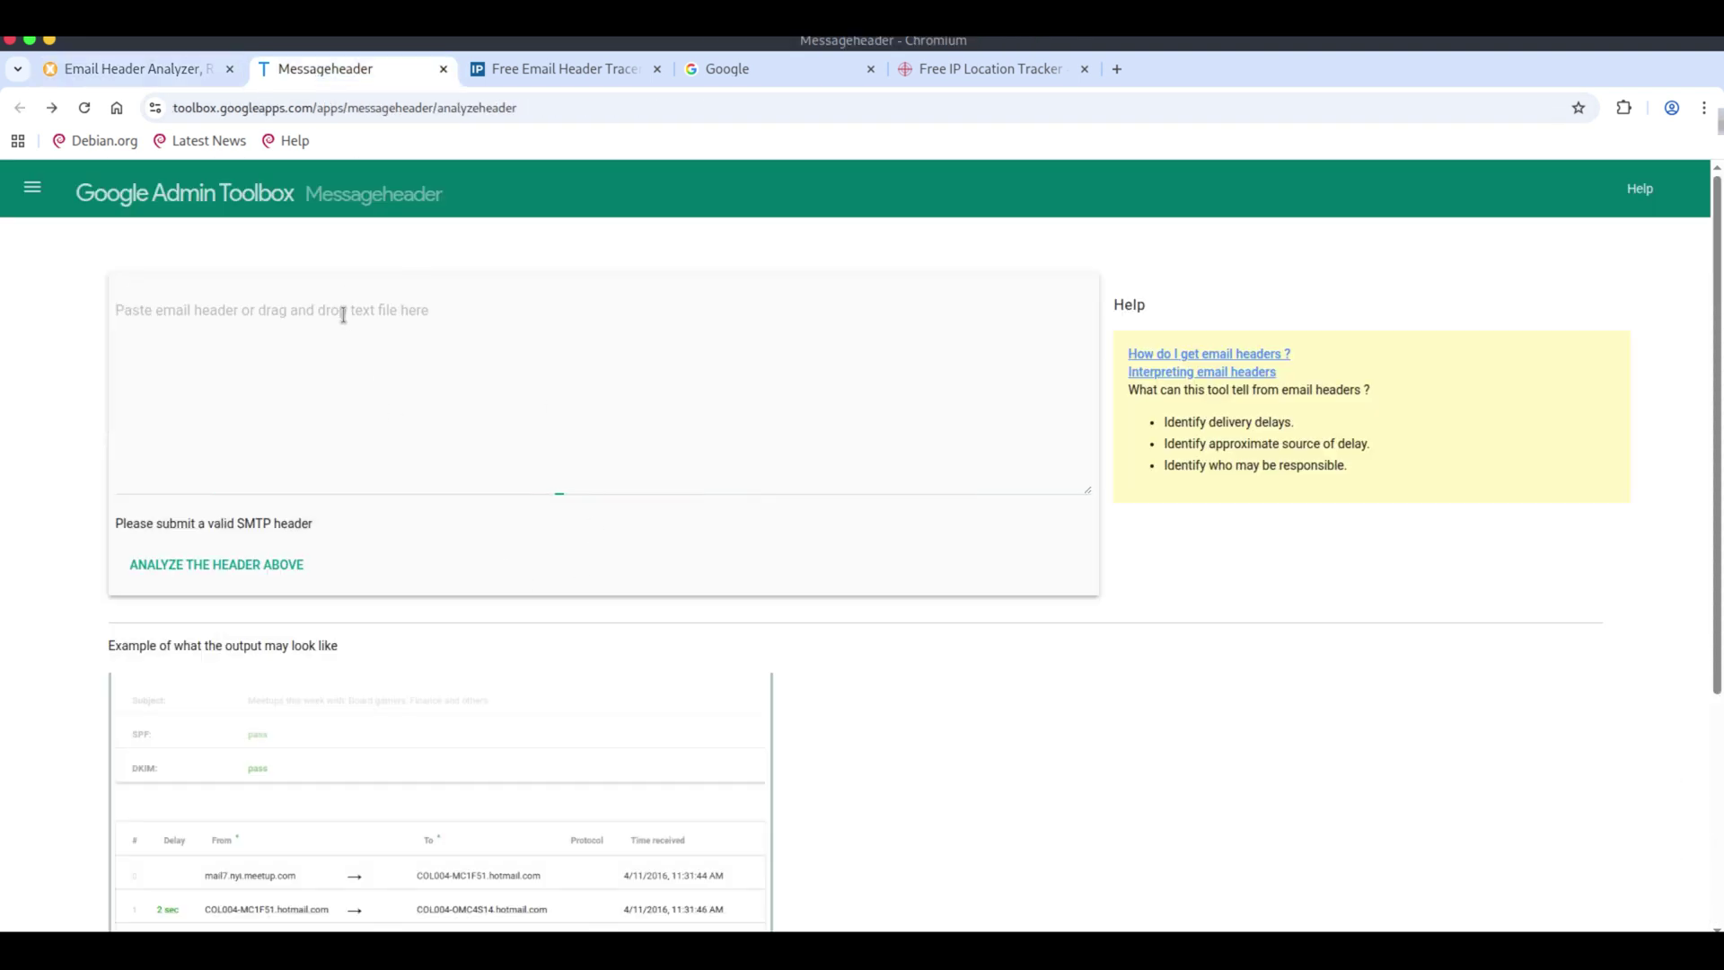
Analyse the pasted Aidanou header and highlight the SPF sender IP 23.83.220.41.
click(342, 314)
key(ctrl+v)
click(274, 569)
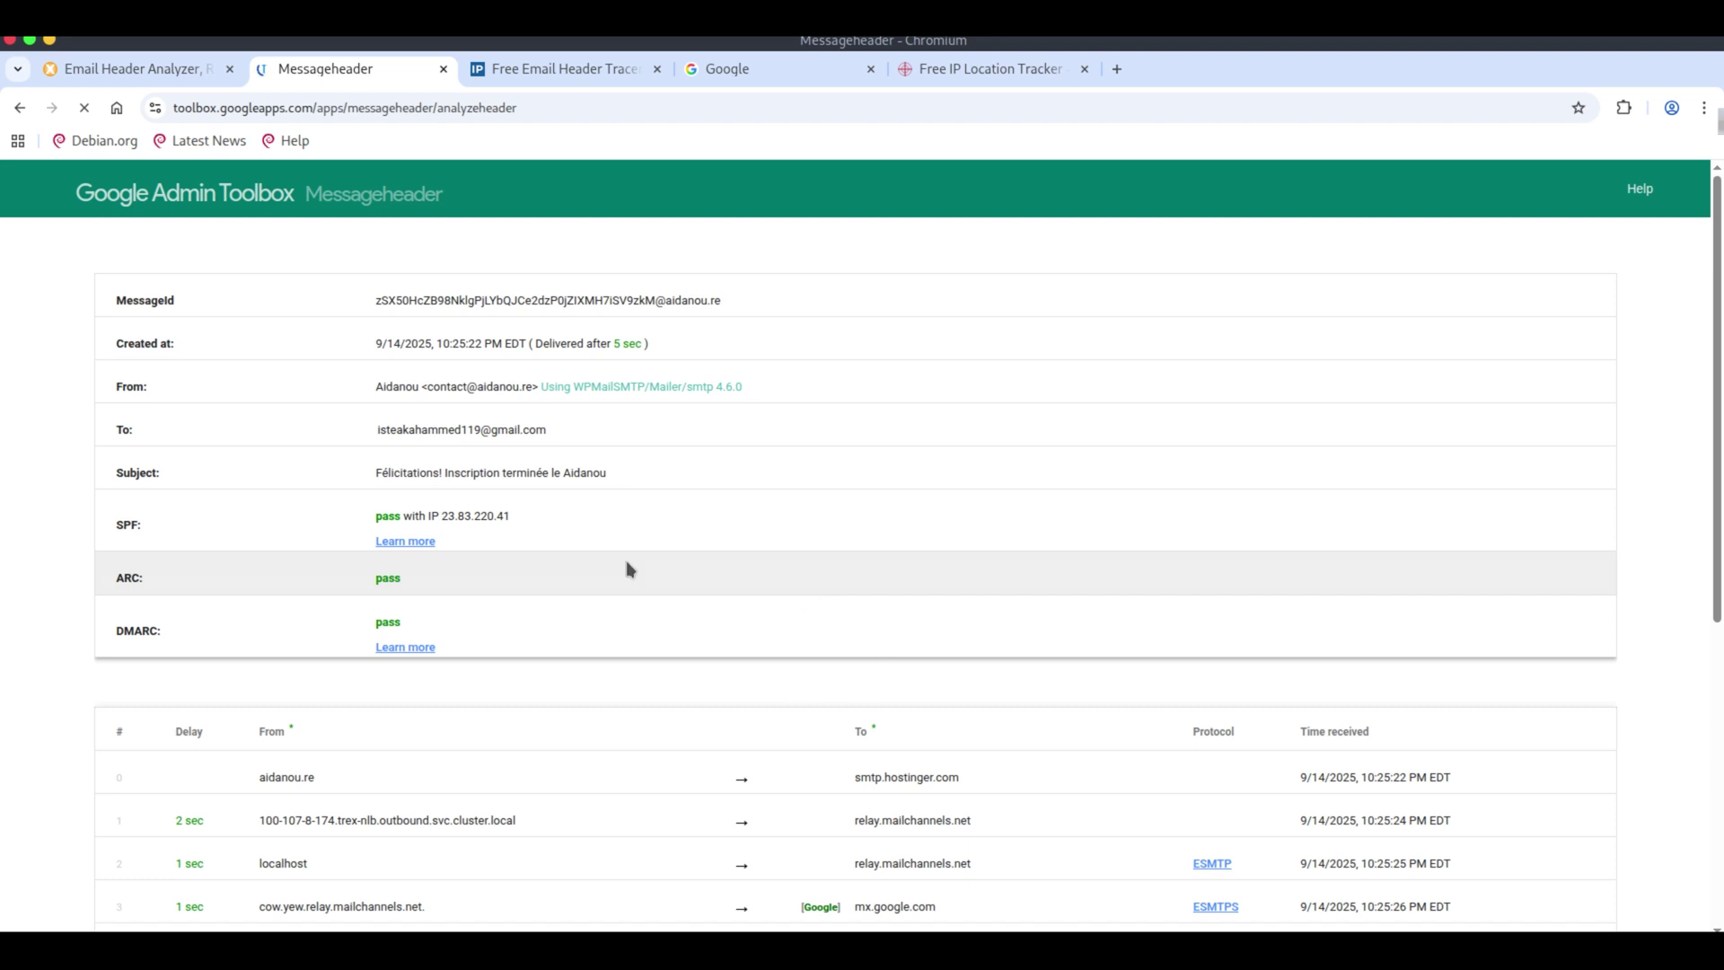
drag(511, 518, 442, 517)
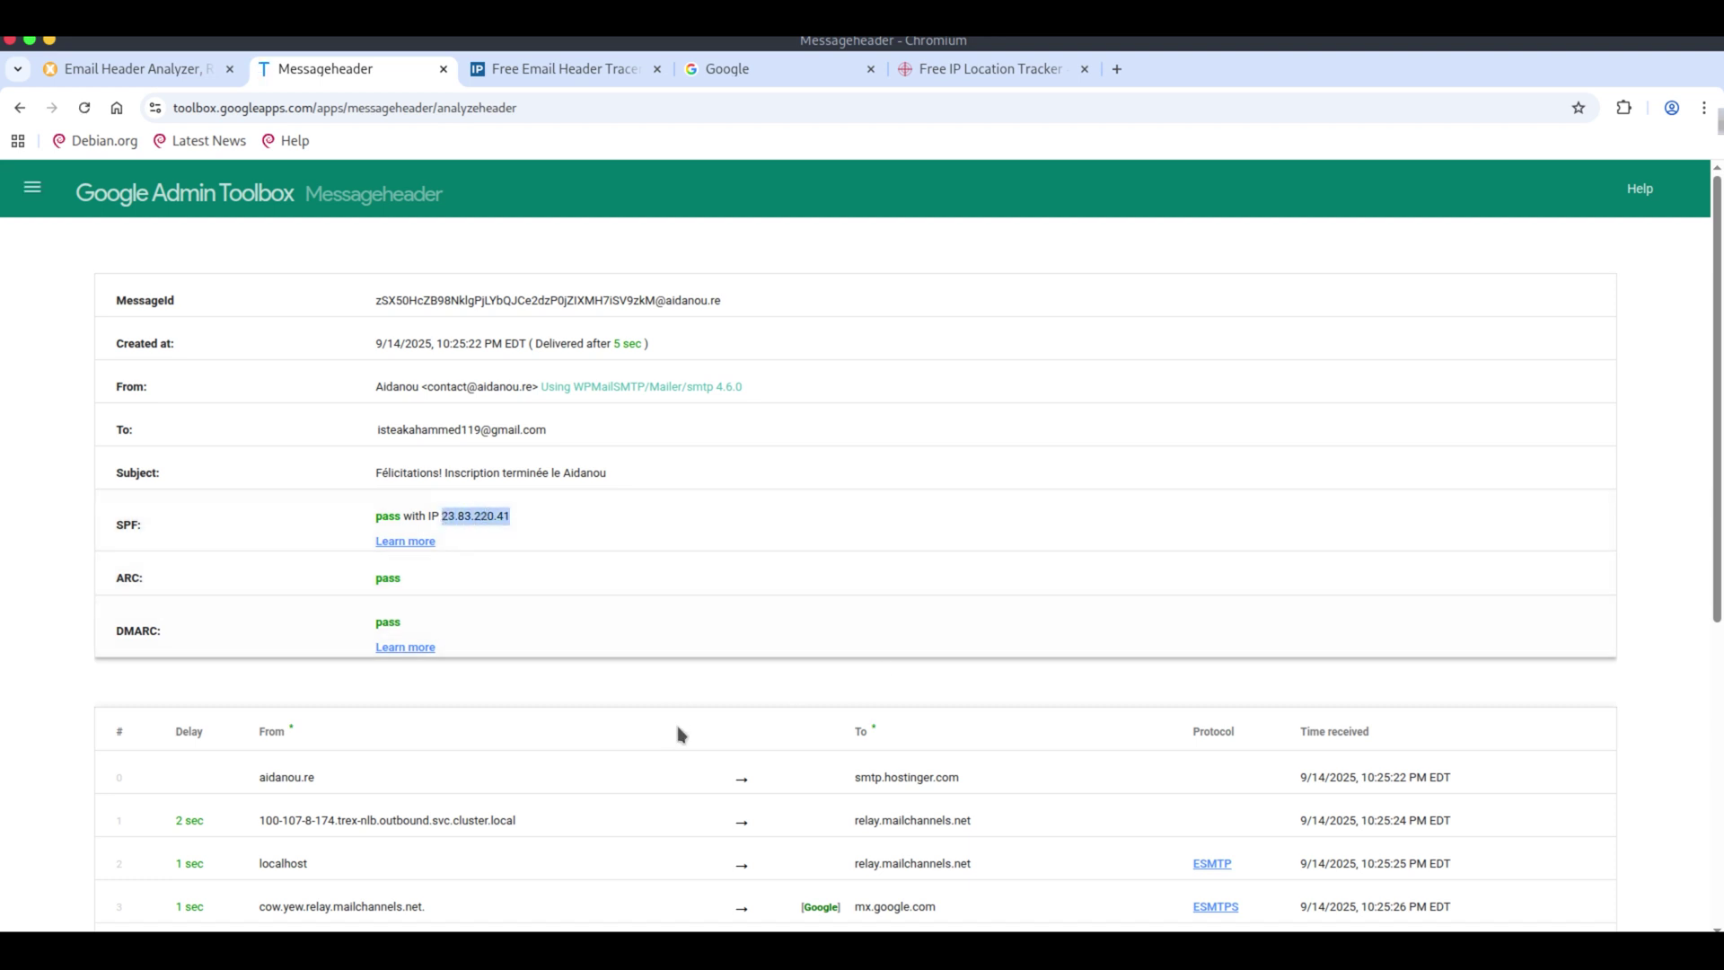
scroll(675, 720, down, 2)
click(618, 692)
Reveal and read through the raw header text, then move to IP2Location's tracer.
scroll(647, 696, down, 4)
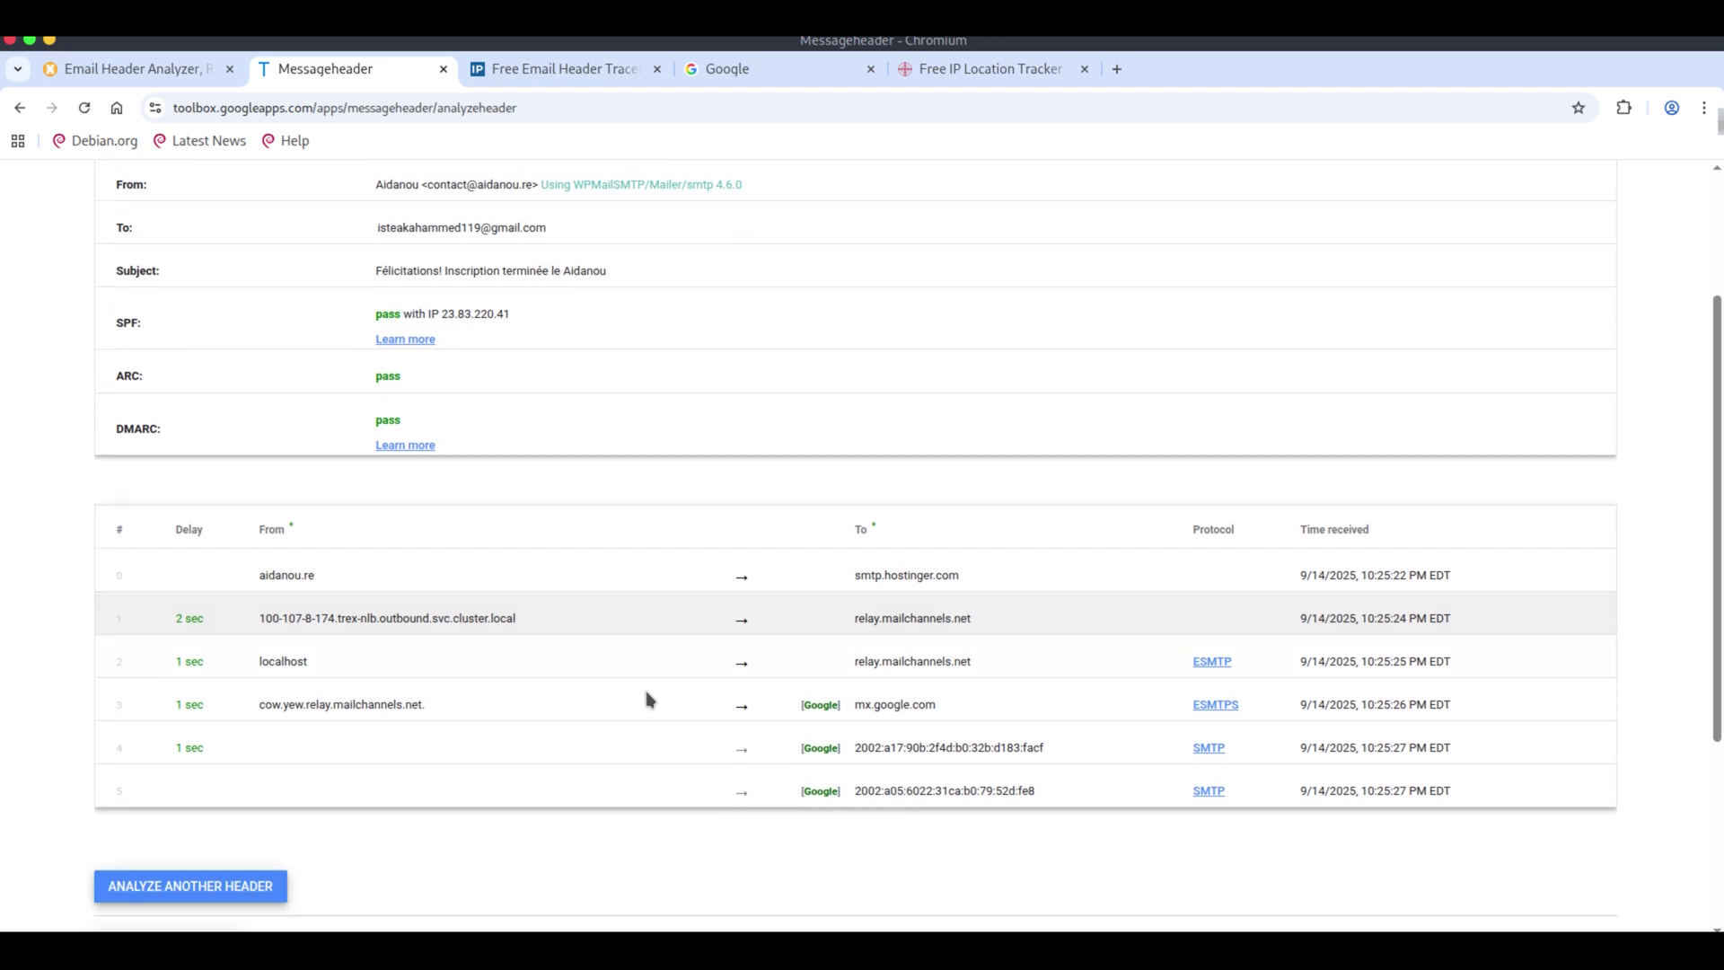
click(189, 826)
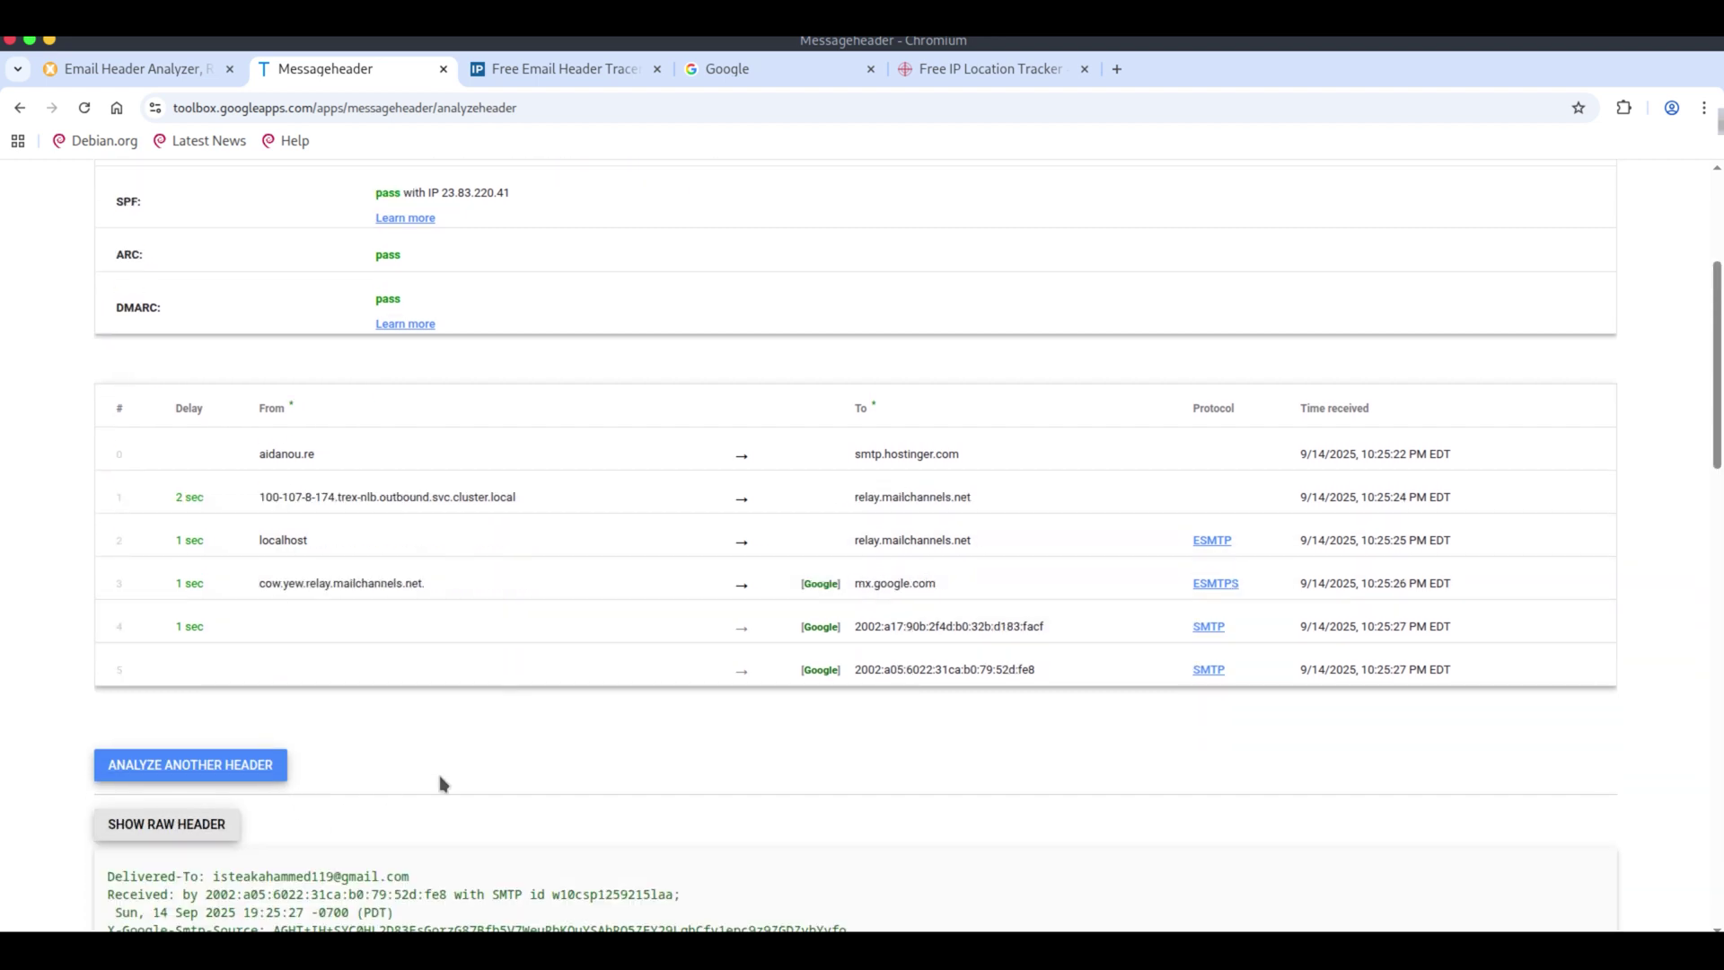
scroll(442, 763, down, 4)
scroll(519, 778, down, 9)
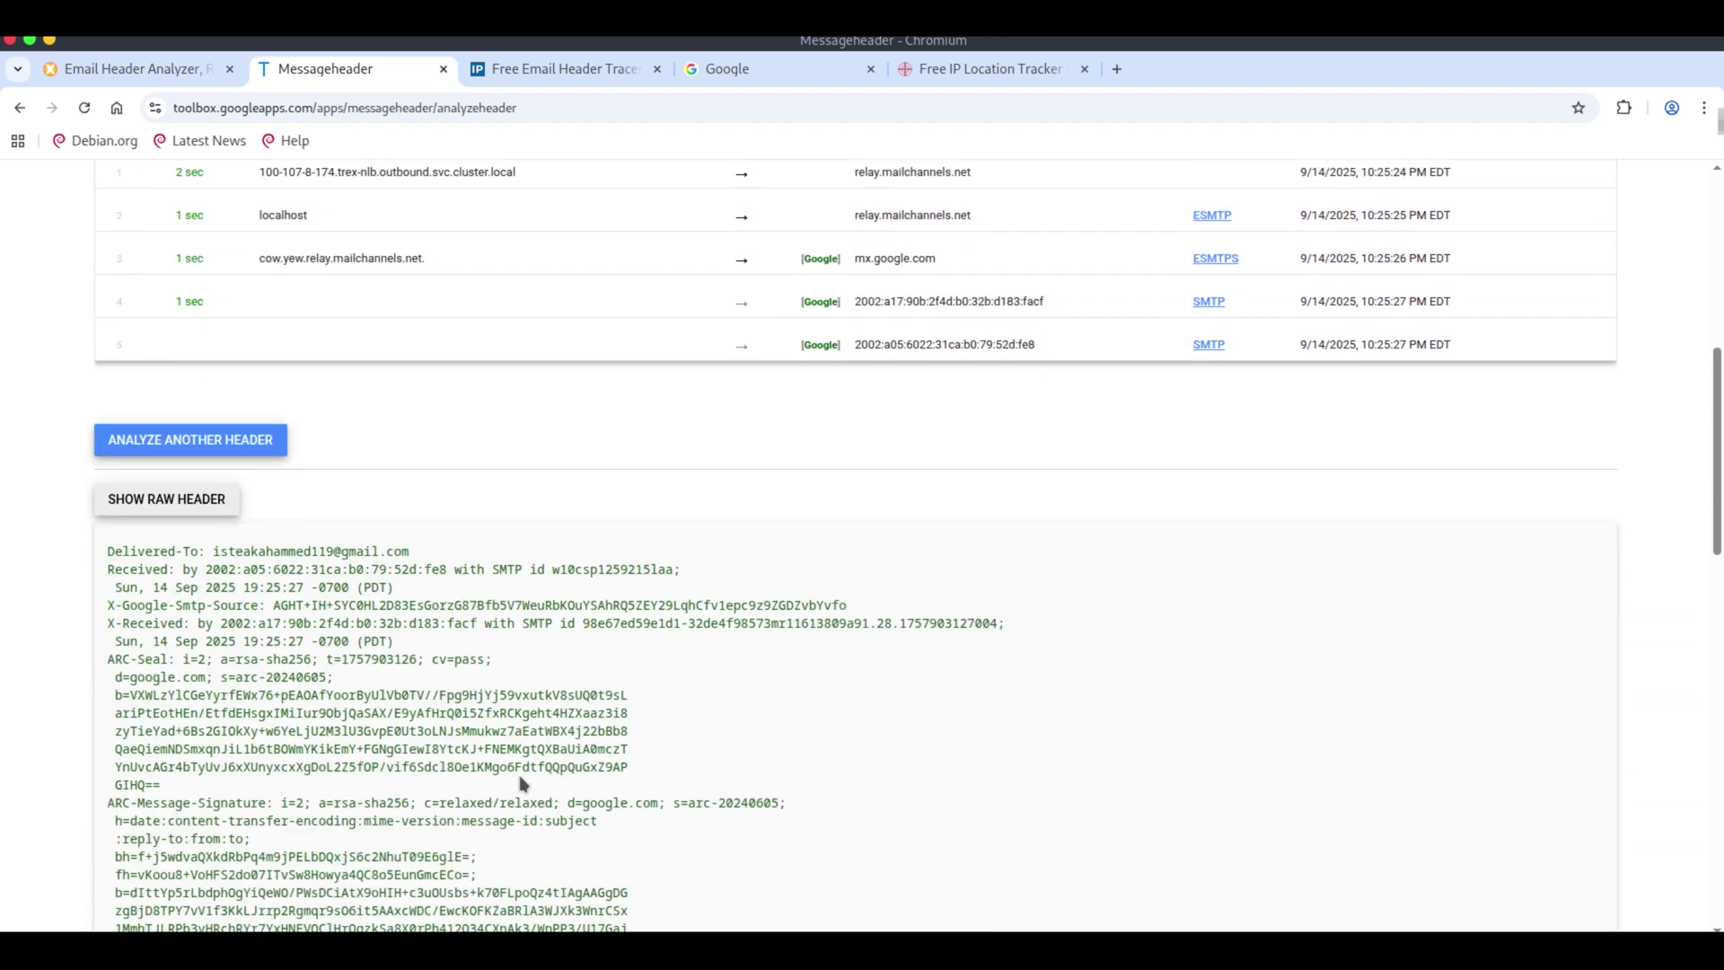
scroll(520, 780, up, 15)
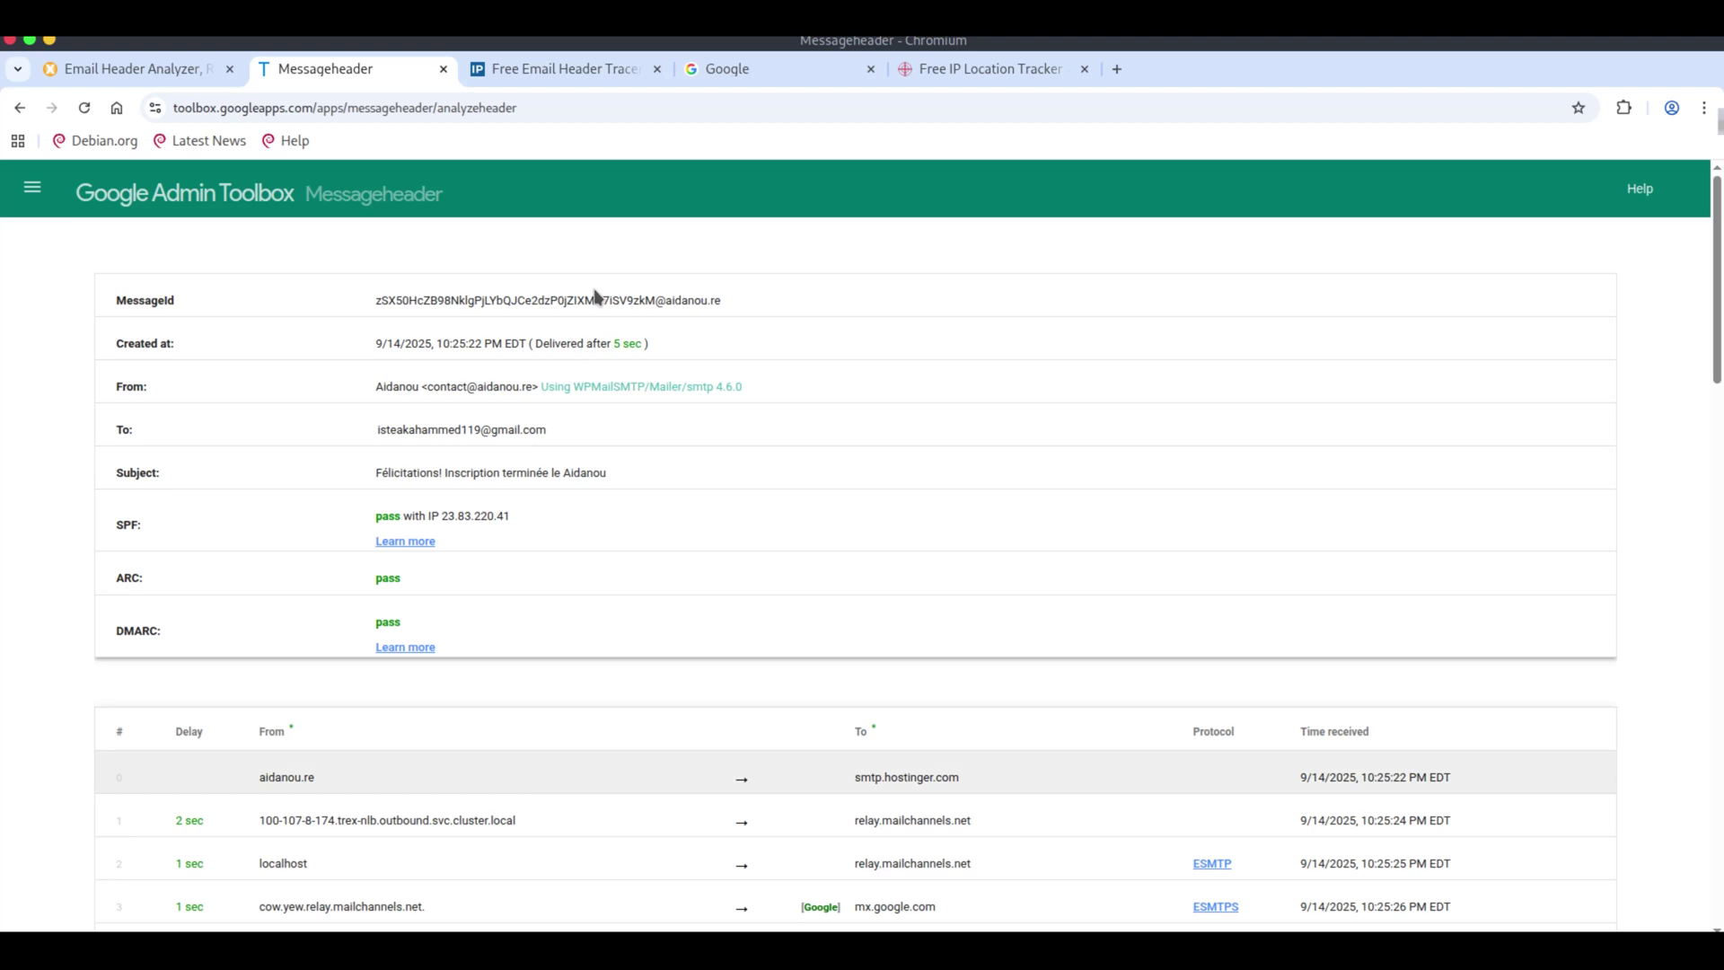
click(543, 74)
Replace the old text in Email Headers with the Aidanou header and run the lookup.
click(703, 519)
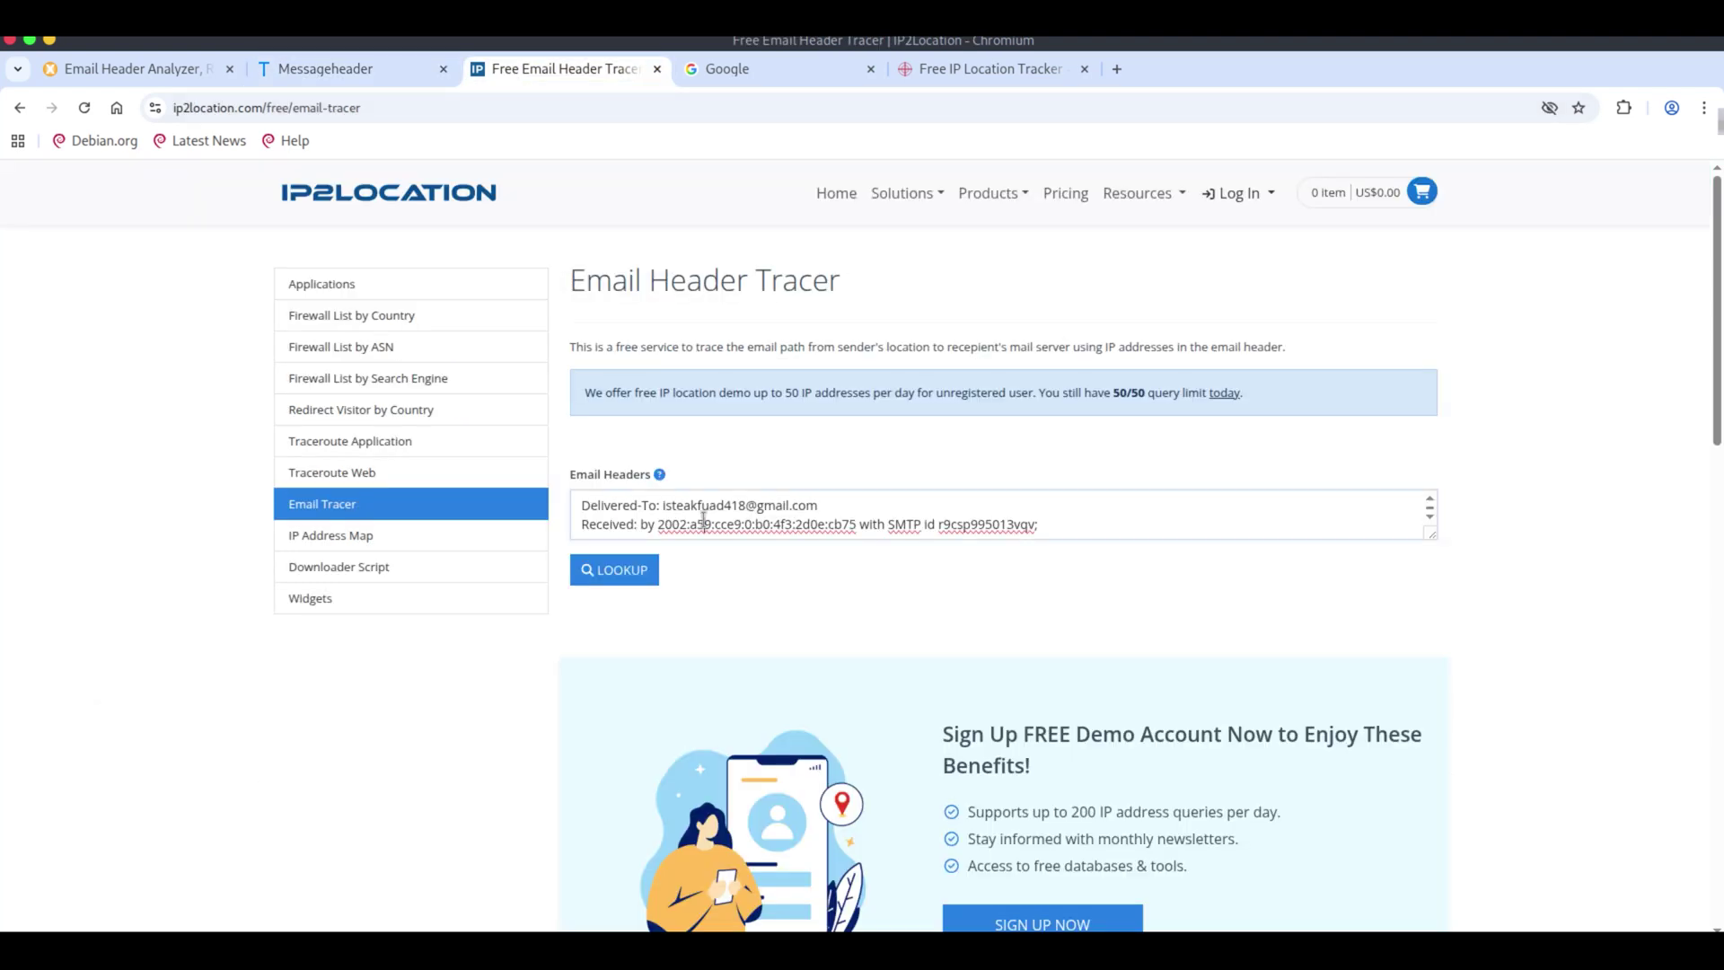
key(ctrl+a)
key(BackSpace)
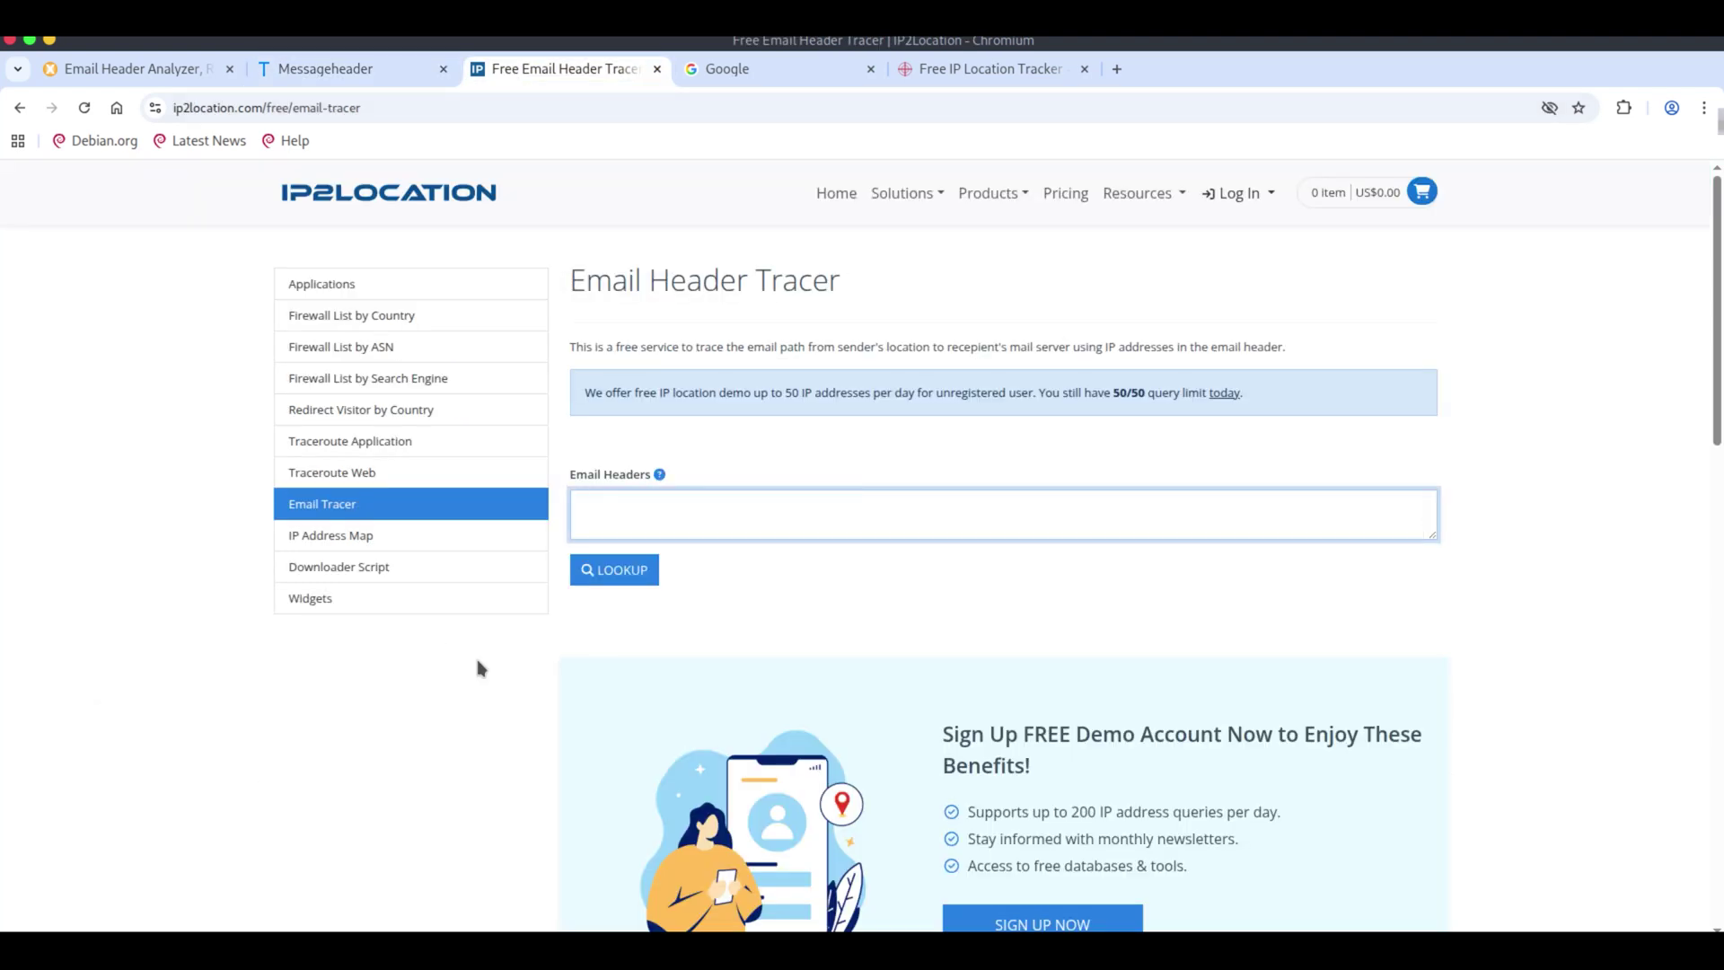
click(475, 654)
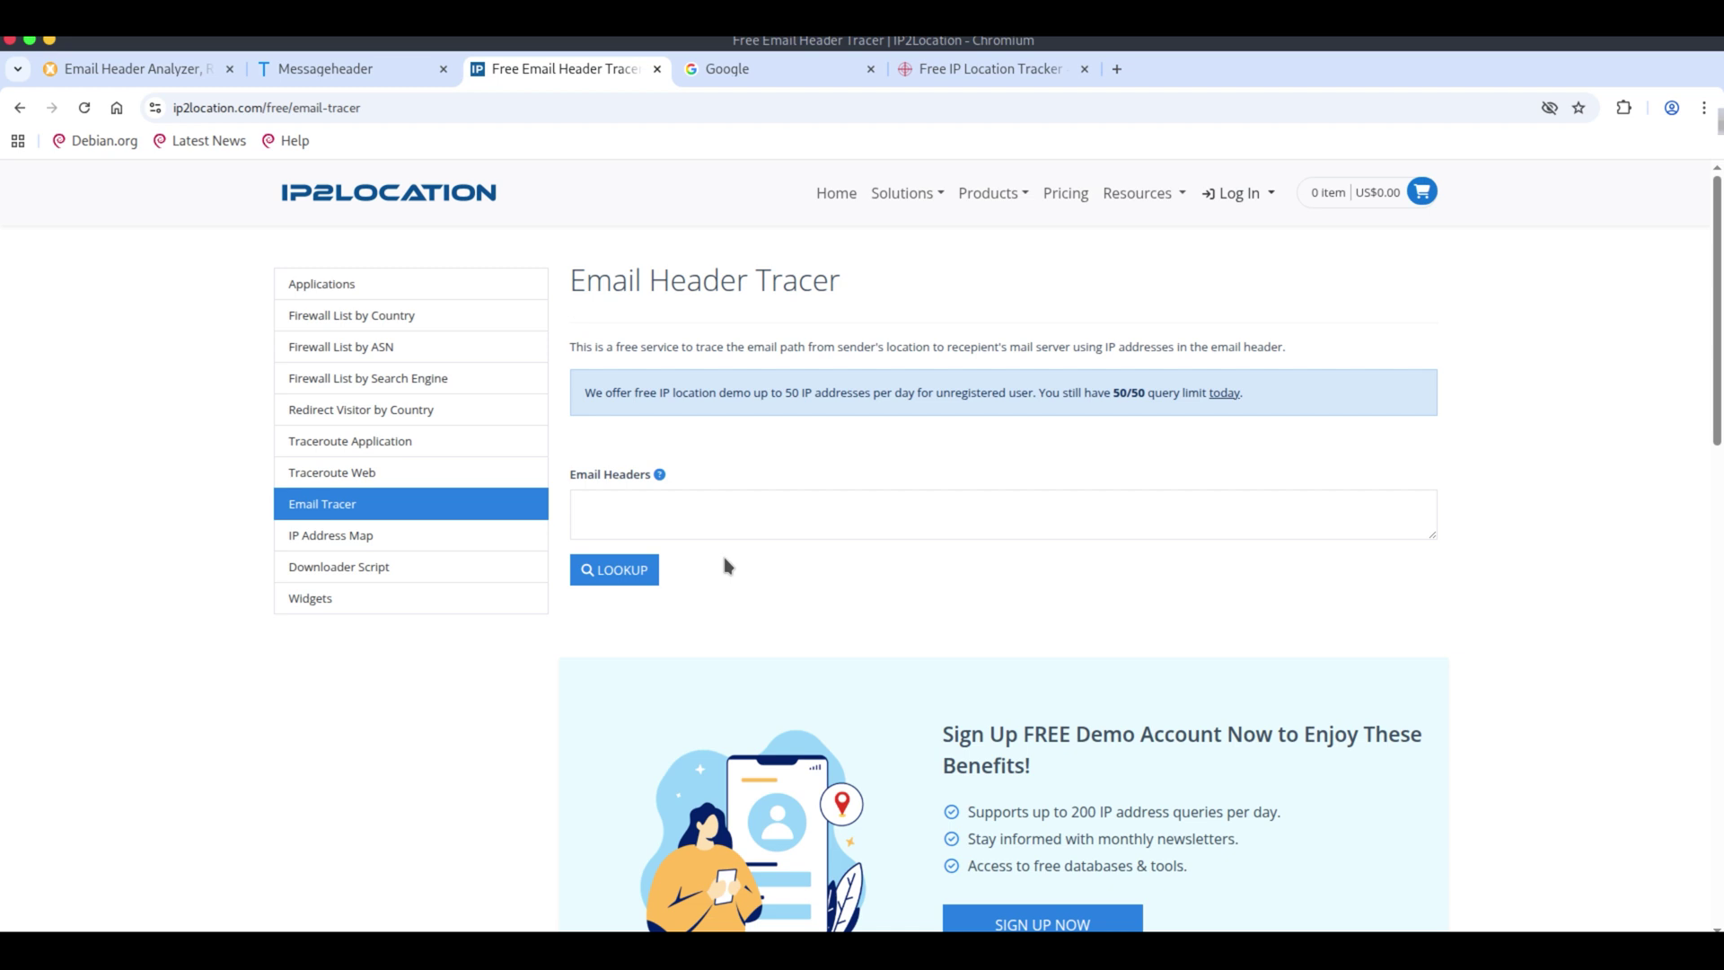
click(678, 507)
key(ctrl+v)
click(623, 573)
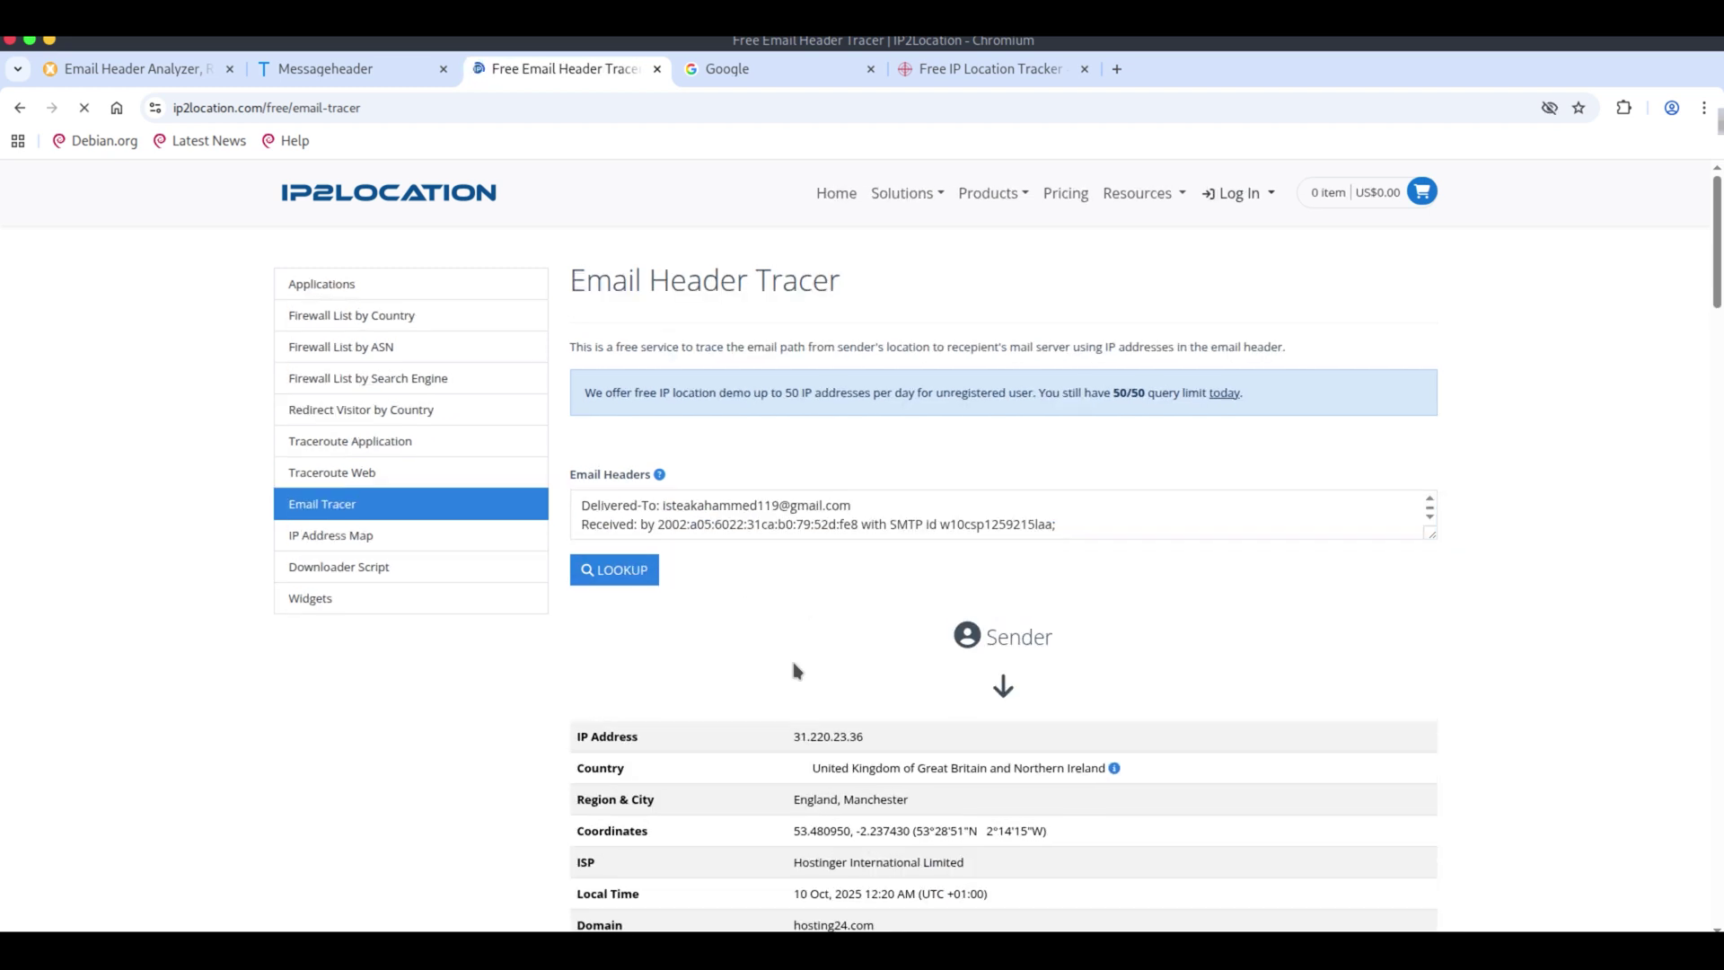
Find sender IP 31.220.23.36 in Manchester and copy its coordinates 53.480950, -2.237430.
drag(880, 743, 786, 744)
click(1103, 767)
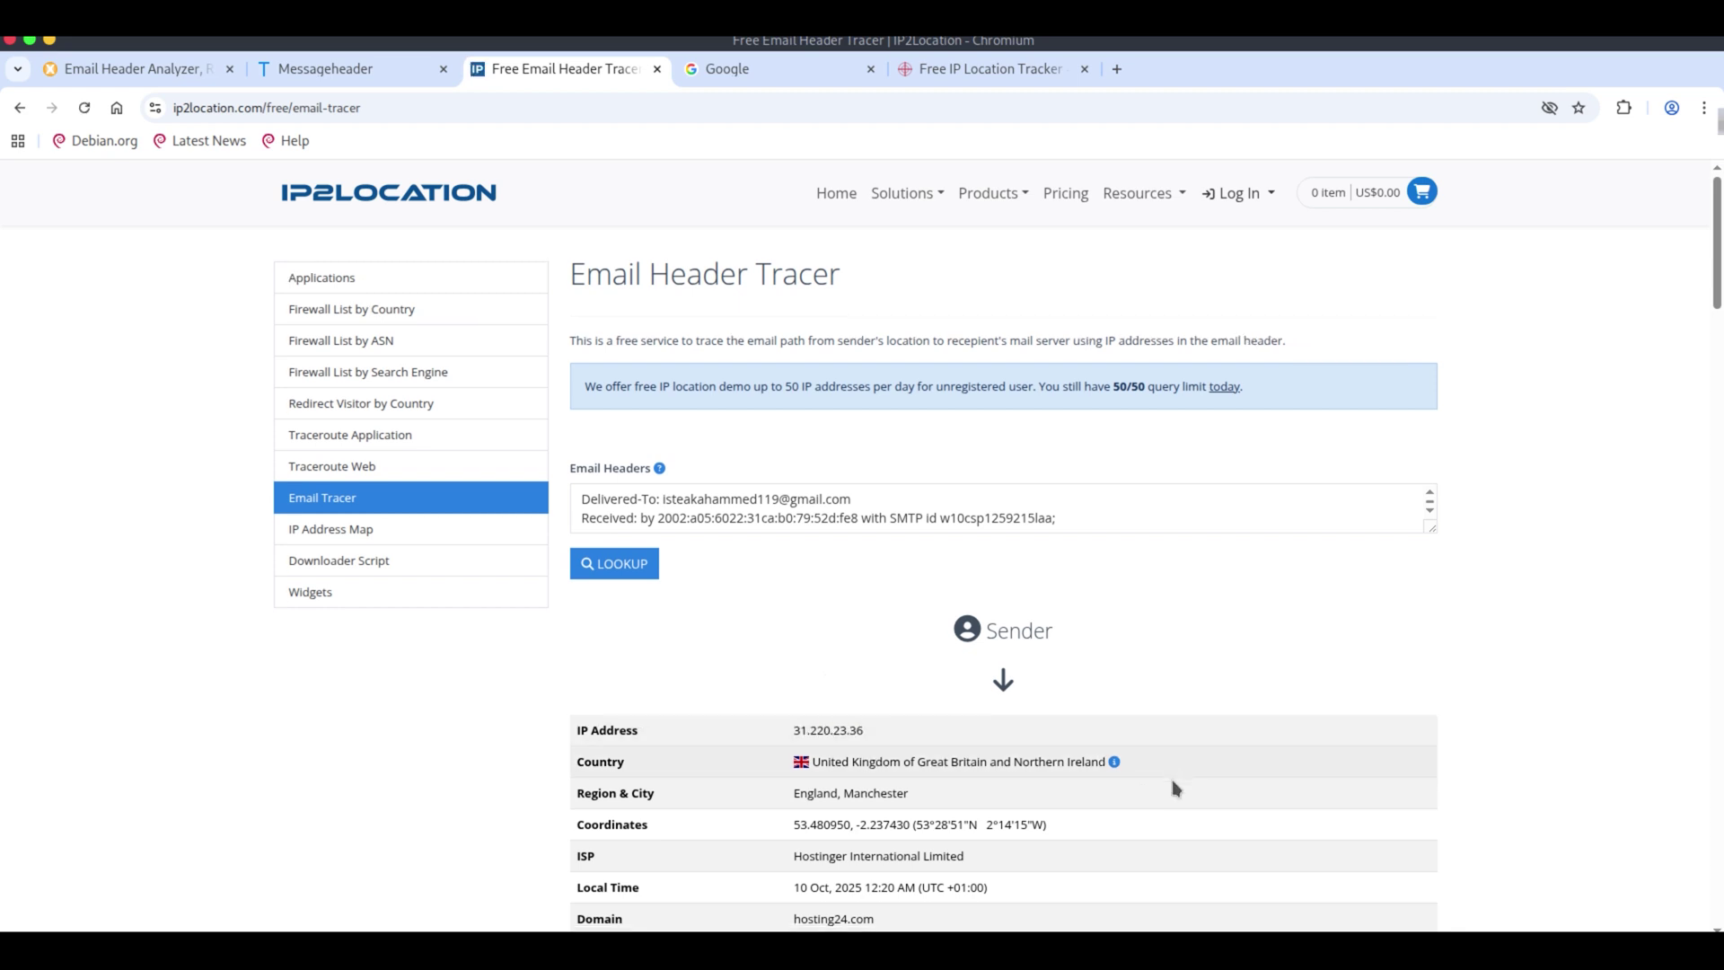
scroll(1158, 763, down, 3)
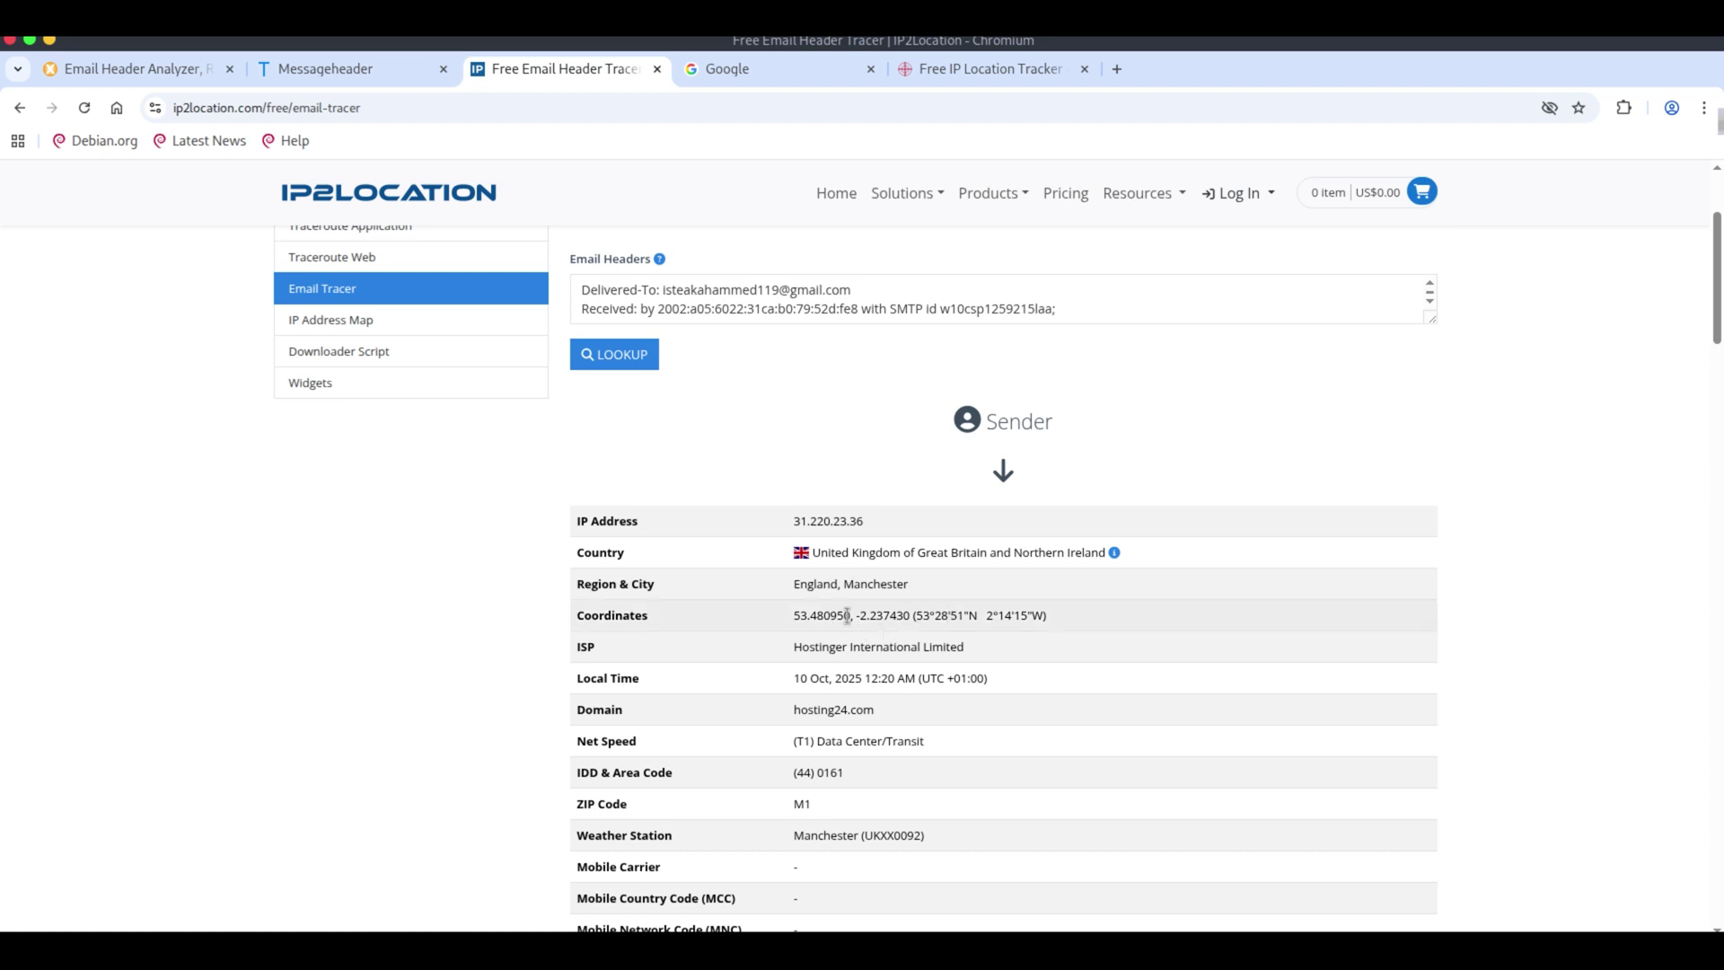
drag(1052, 620, 789, 623)
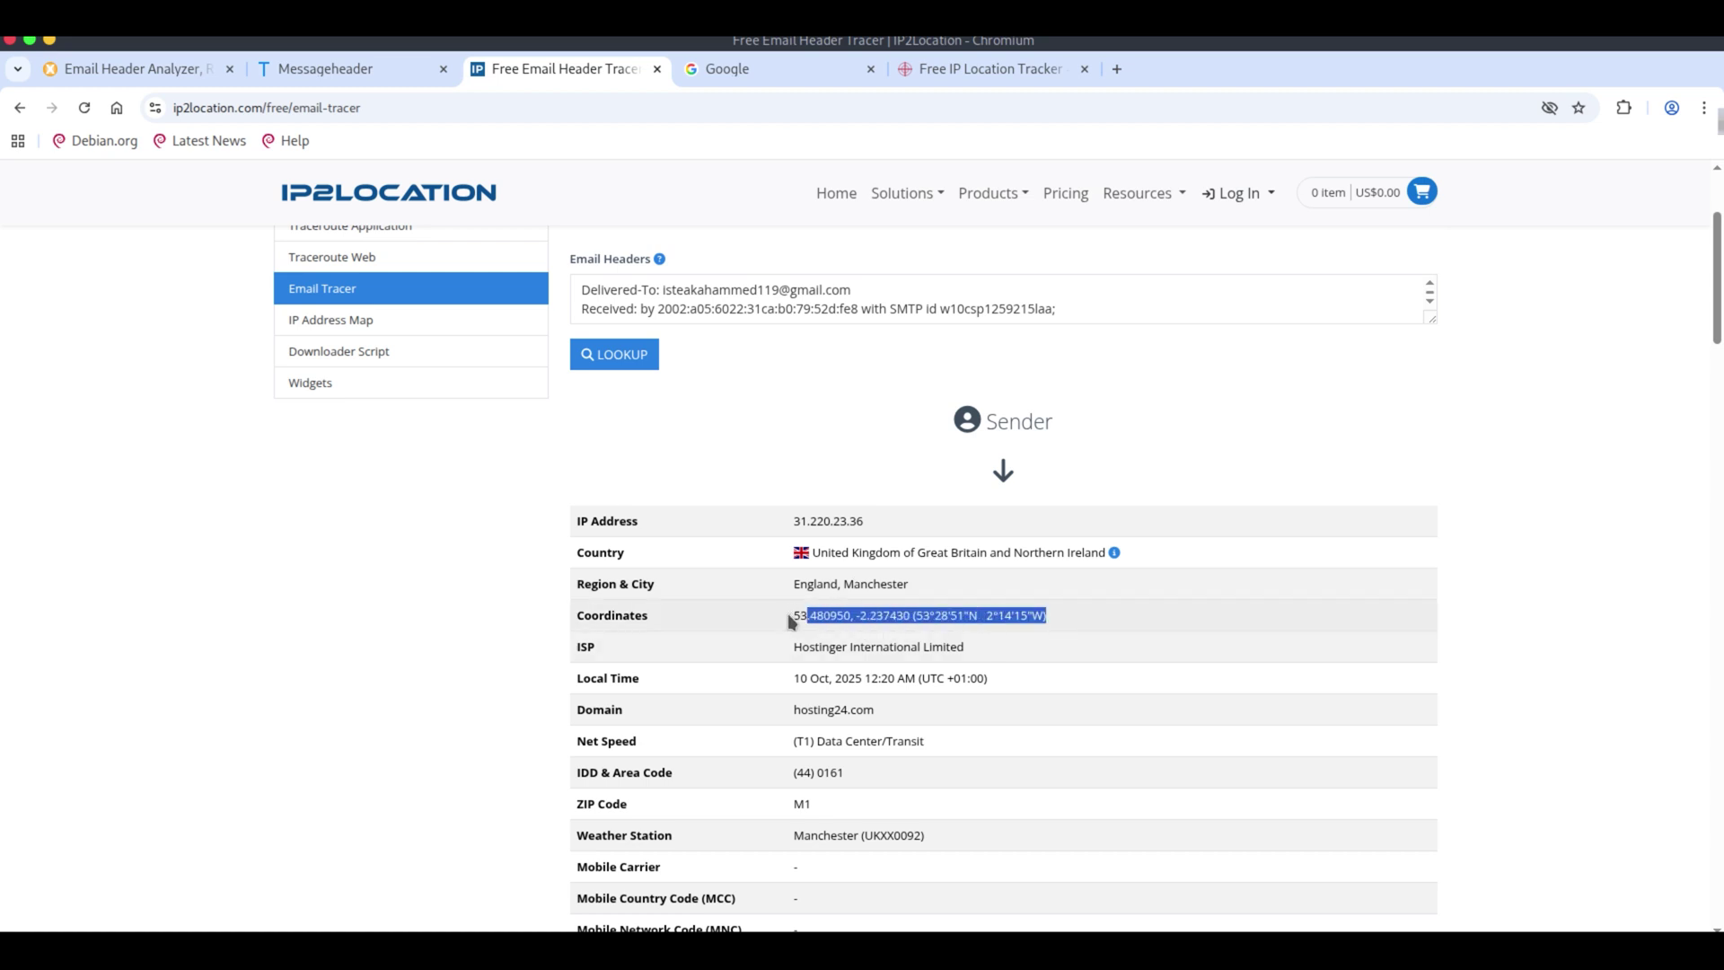
key(ctrl+c)
Search the copied coordinates on Google and show them in Google Maps.
click(726, 76)
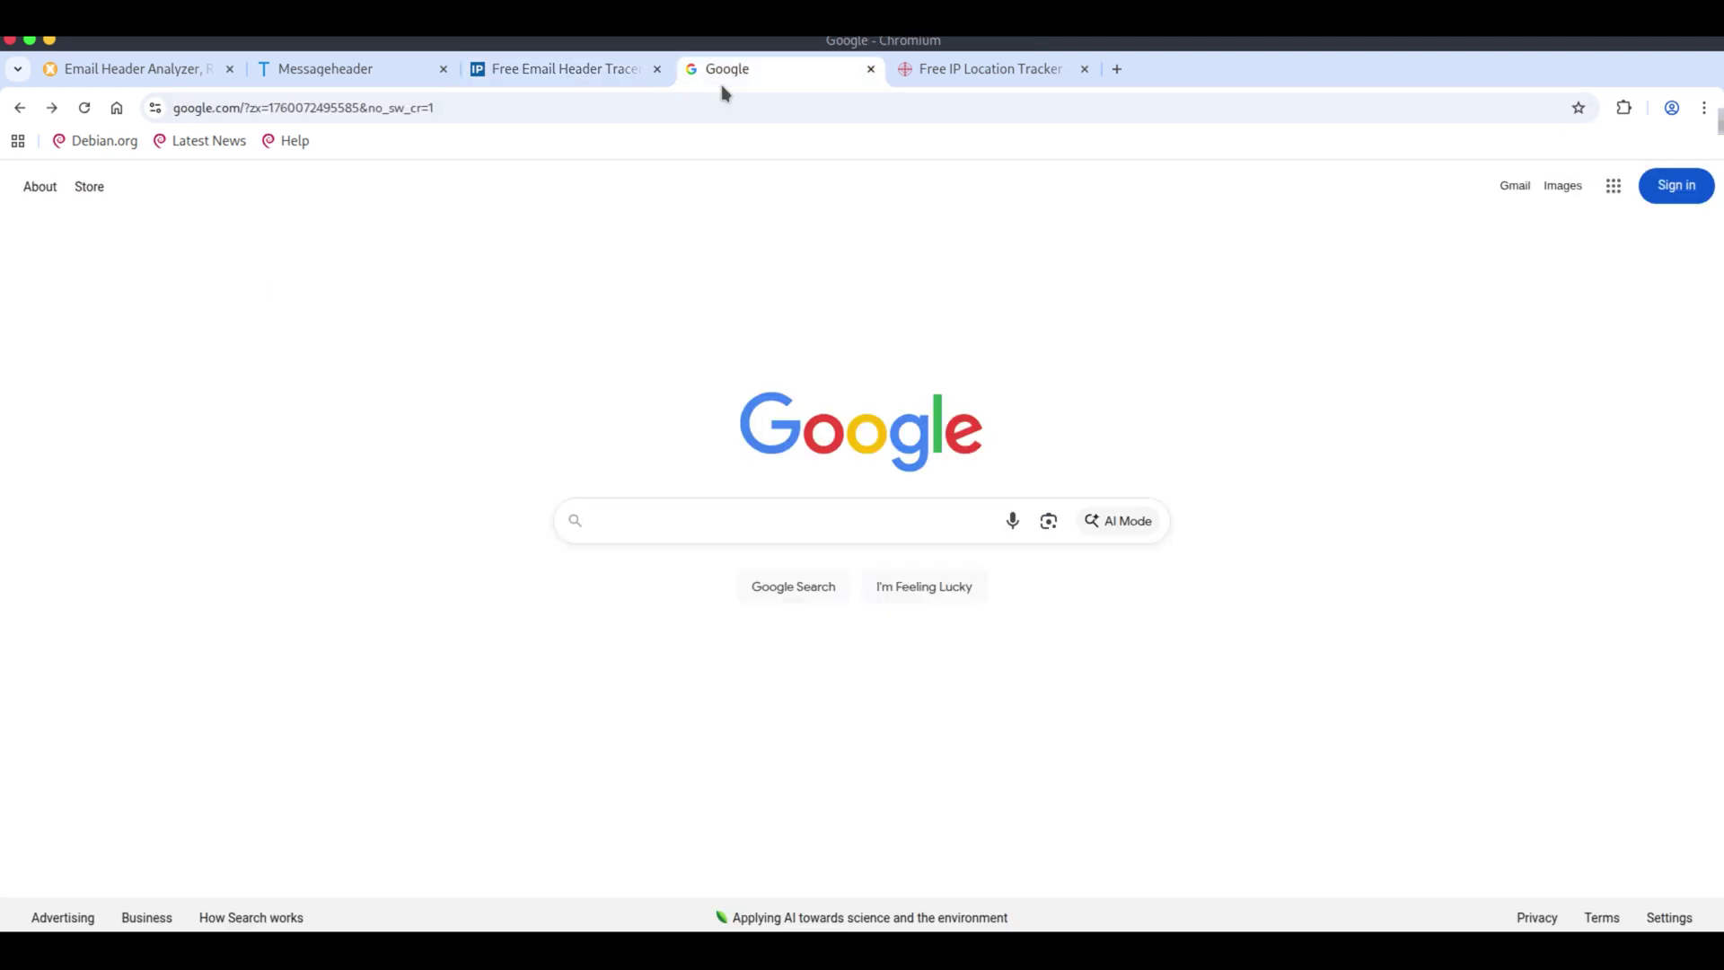
click(767, 516)
key(ctrl+v)
key(Return)
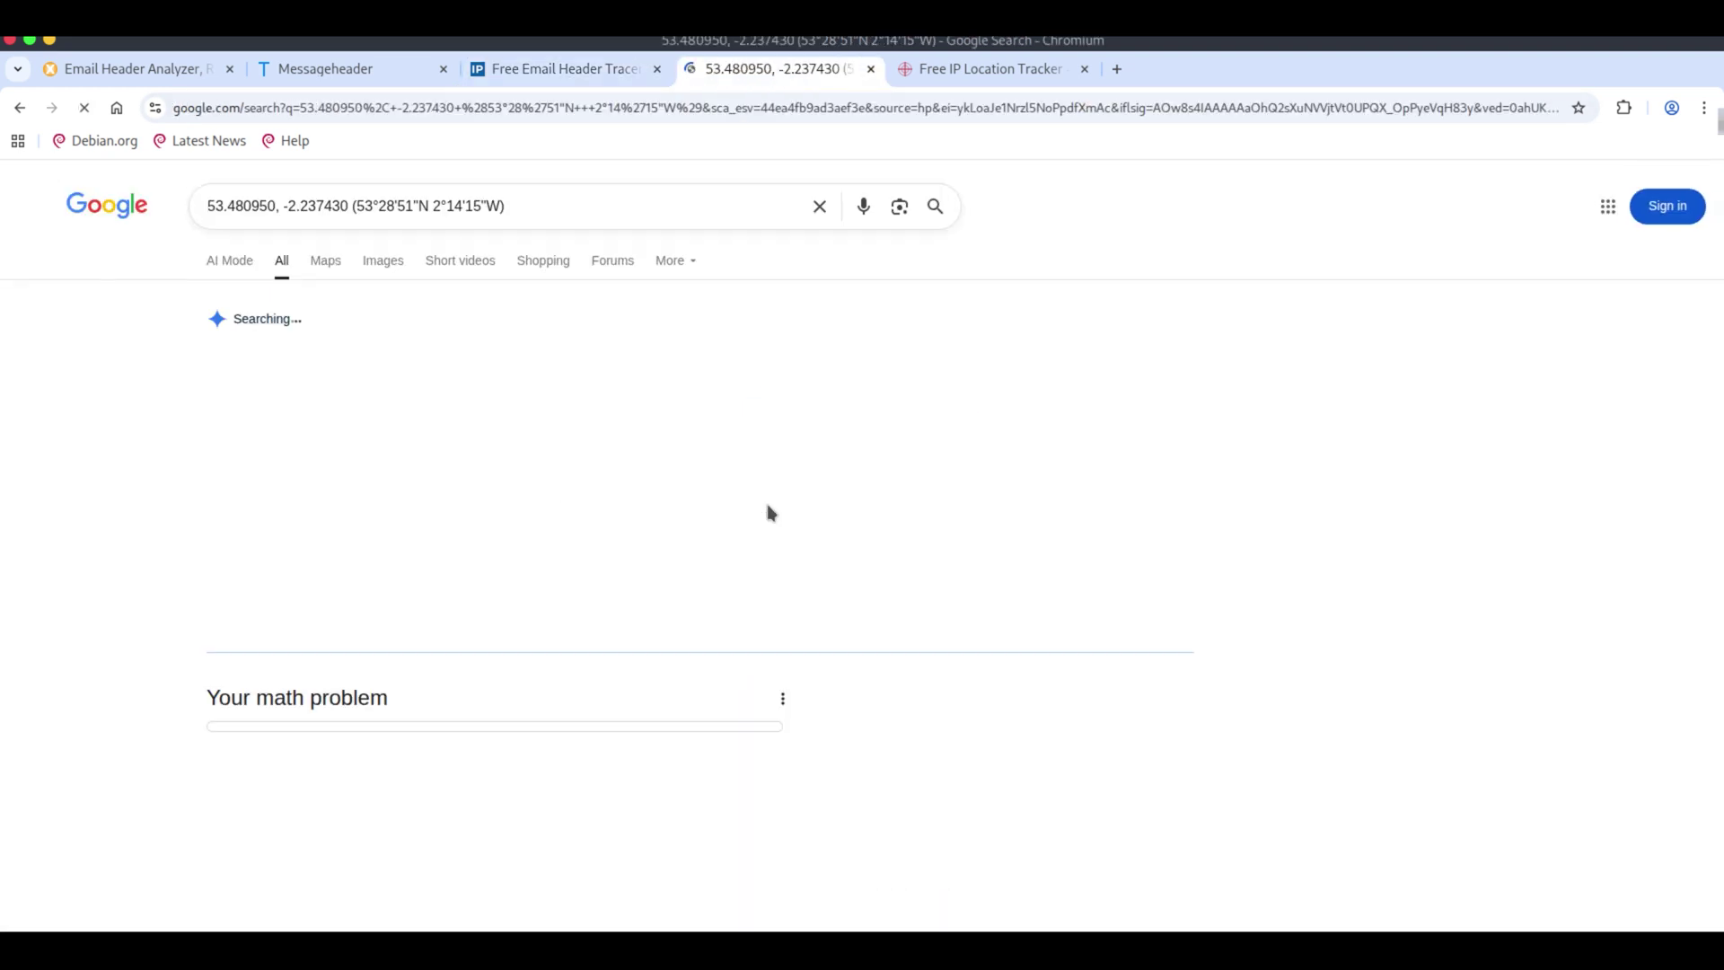
click(326, 262)
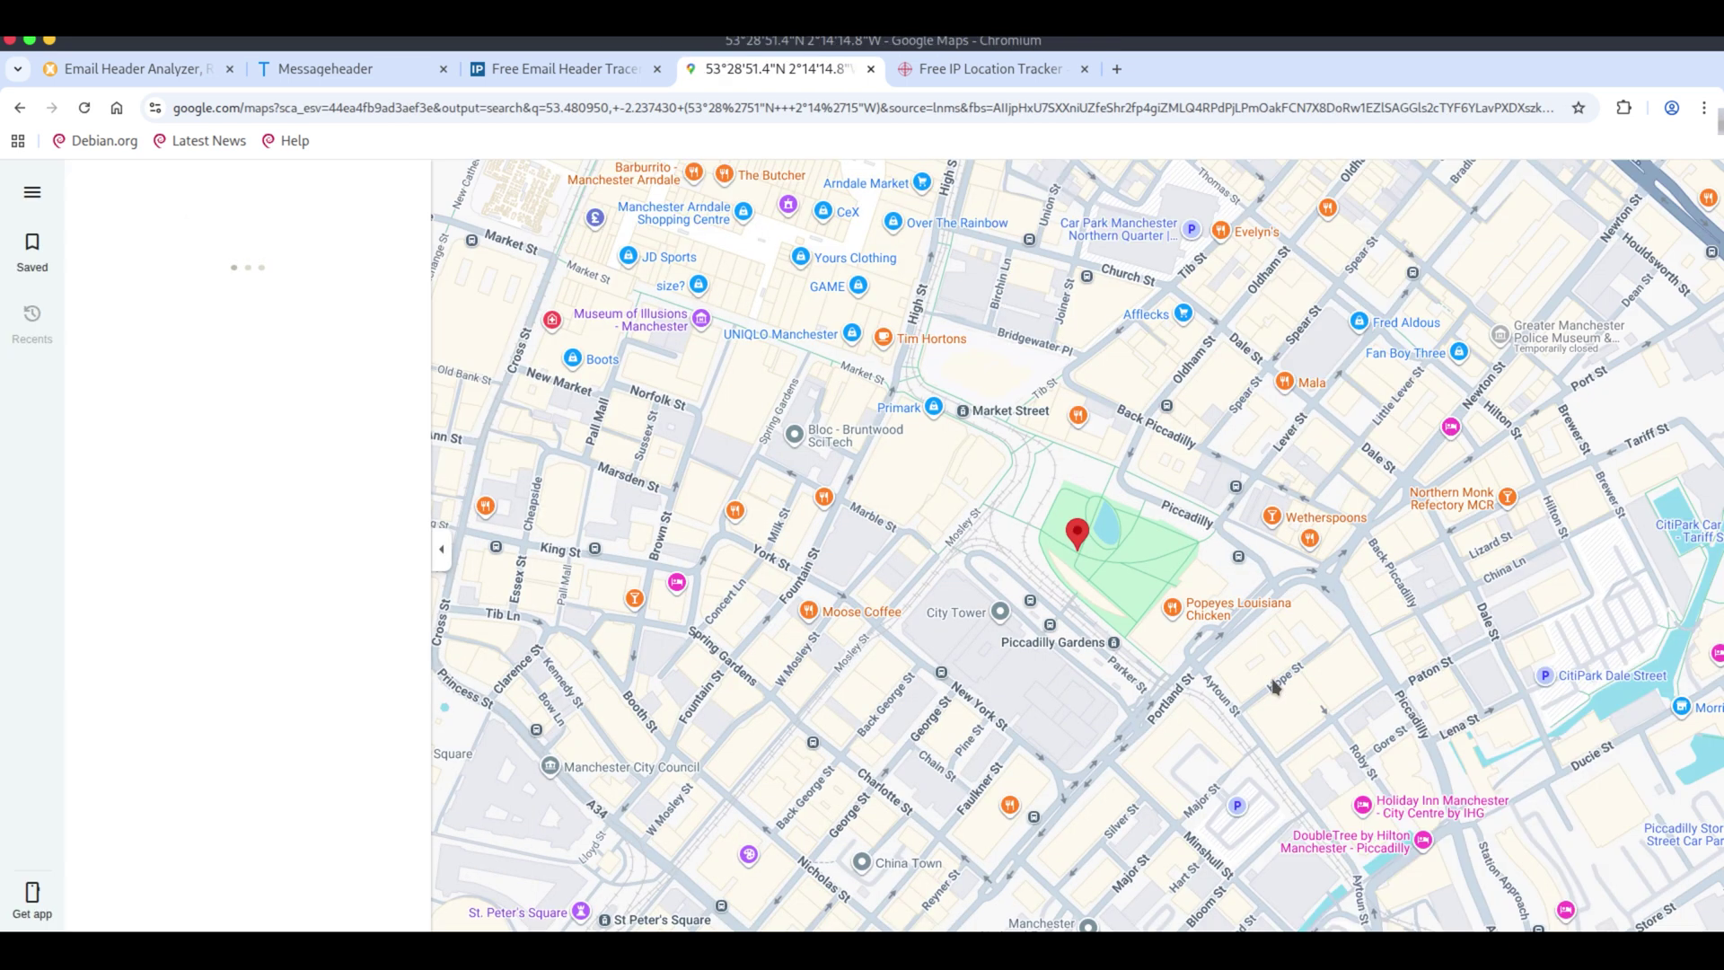
Hide the place panel and zoom out around the Piccadilly Gardens pin.
click(441, 544)
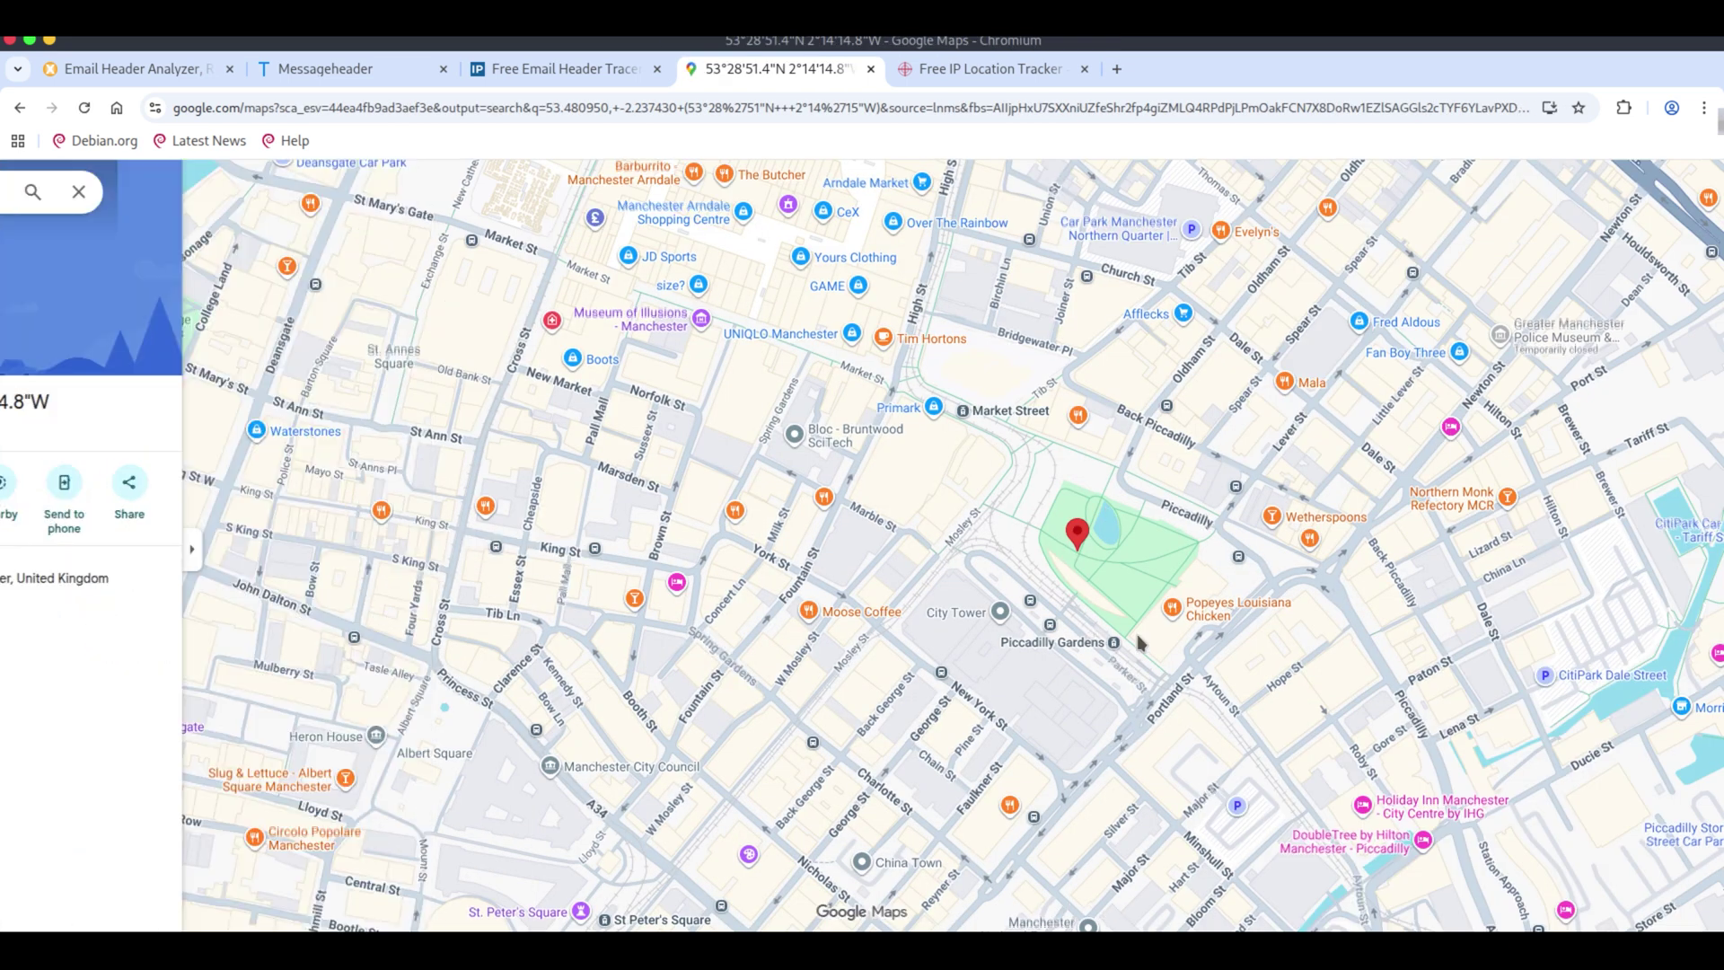
scroll(1140, 575, down, 3)
scroll(1142, 565, down, 3)
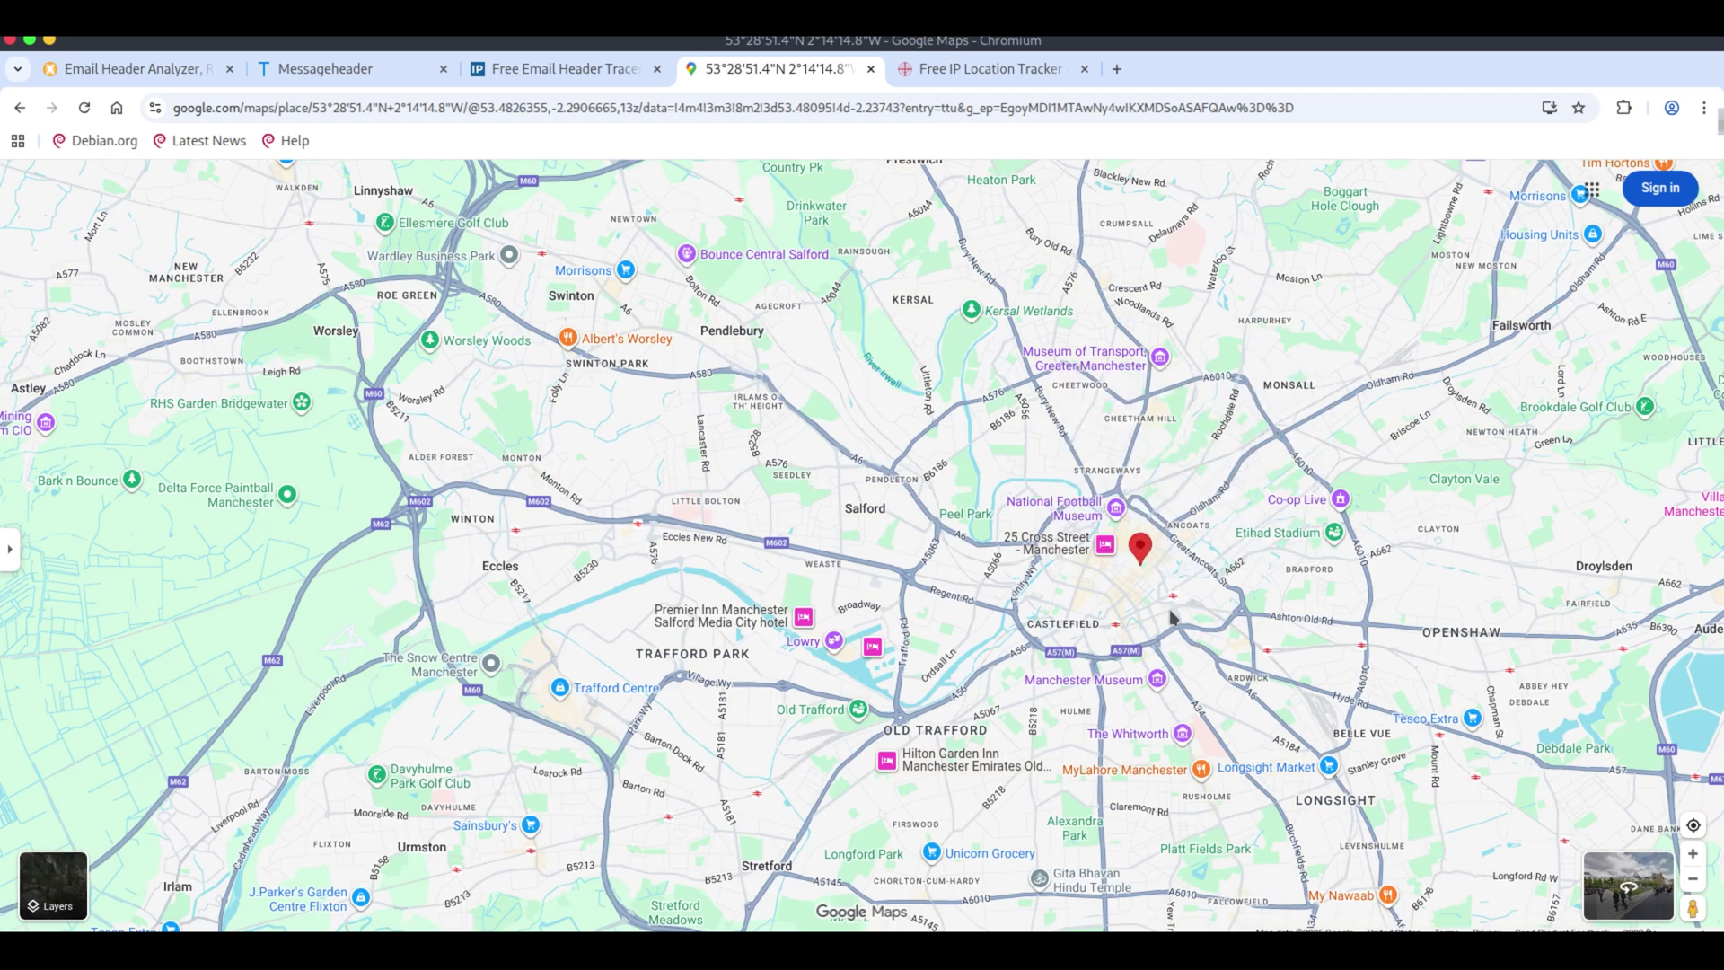
drag(1122, 594, 858, 613)
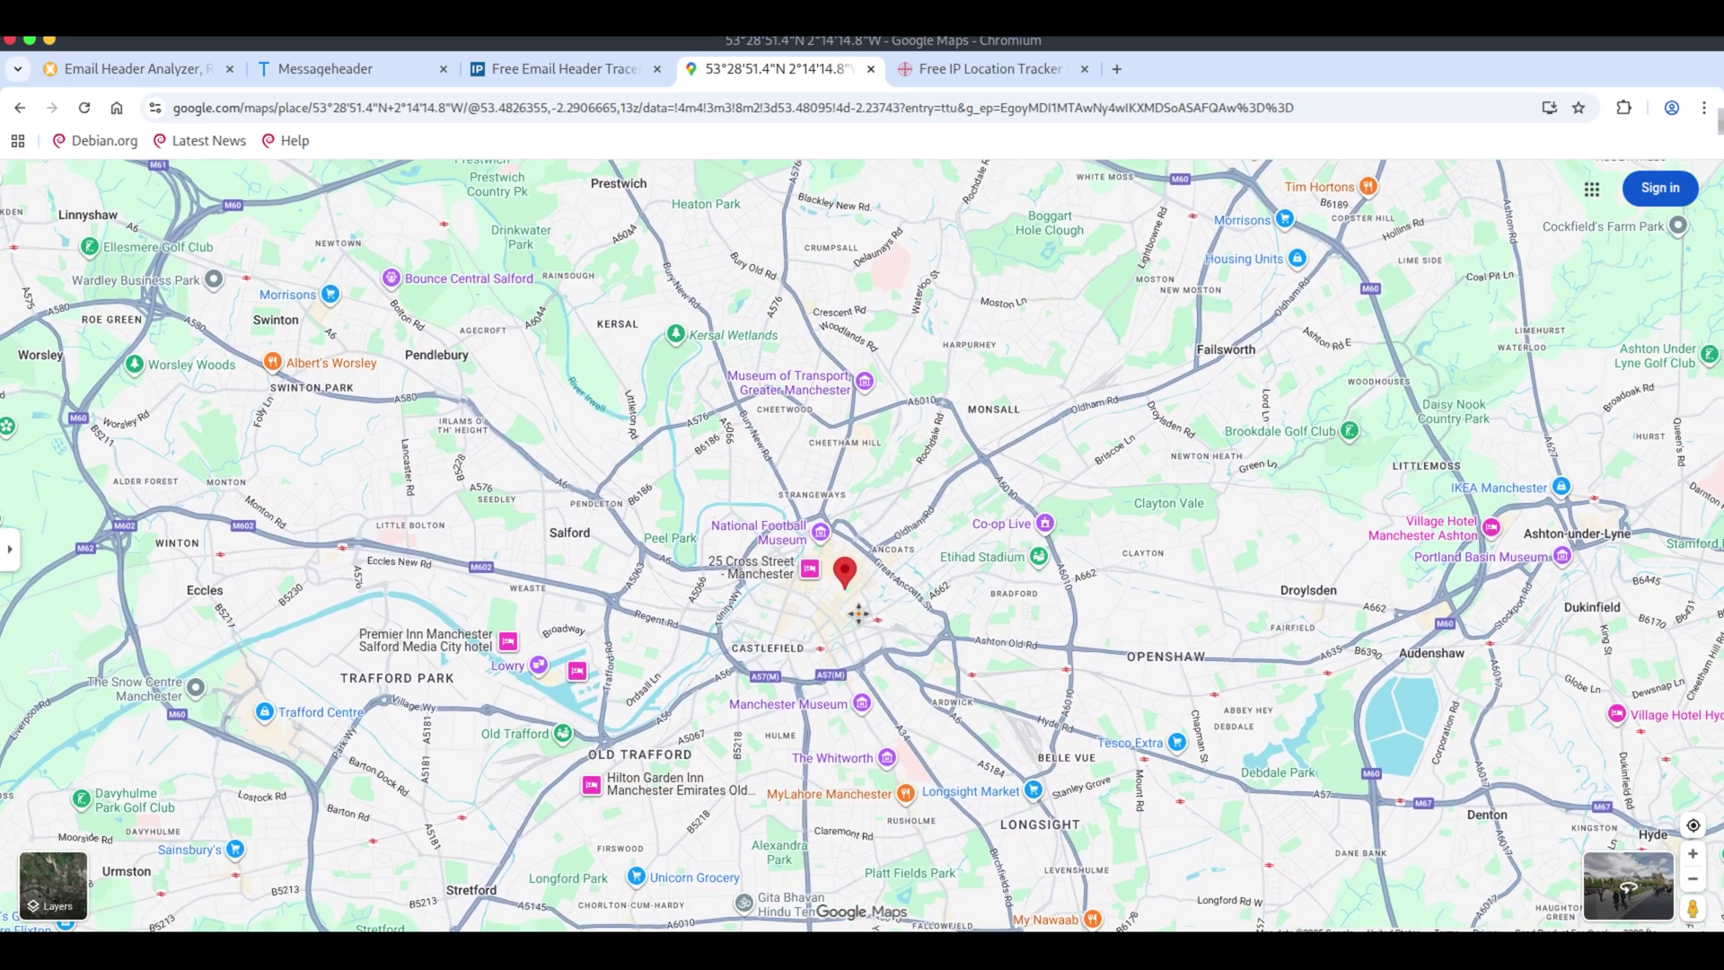
scroll(863, 622, down, 2)
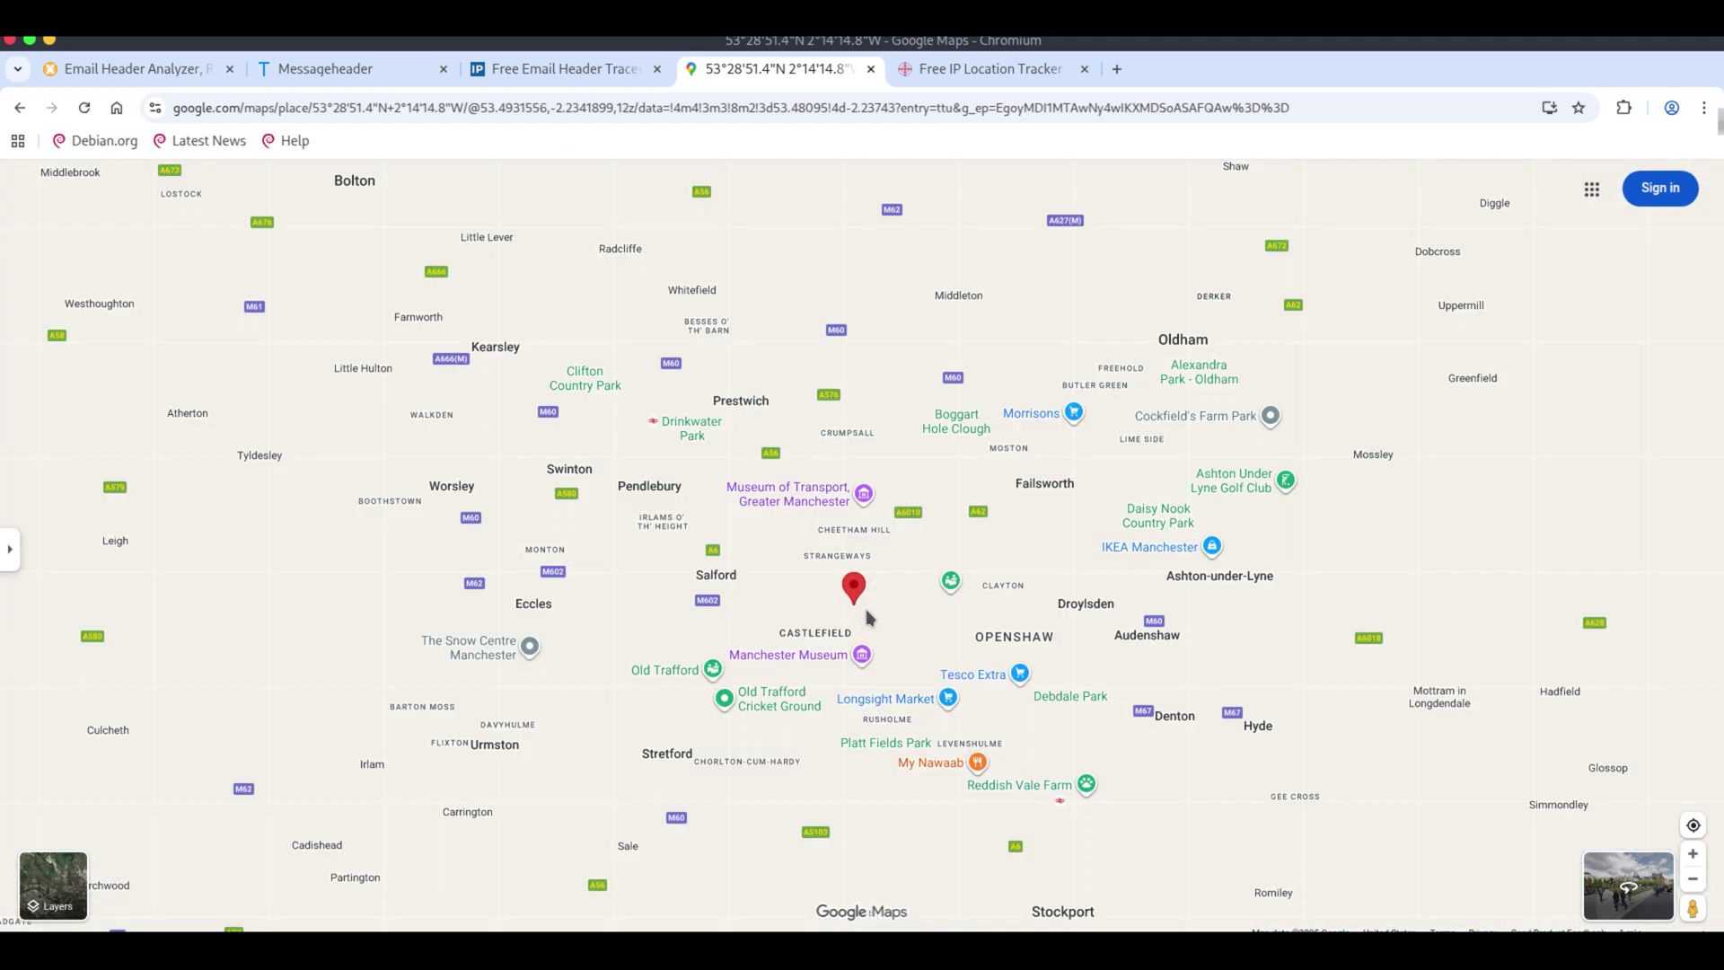
scroll(863, 602, down, 4)
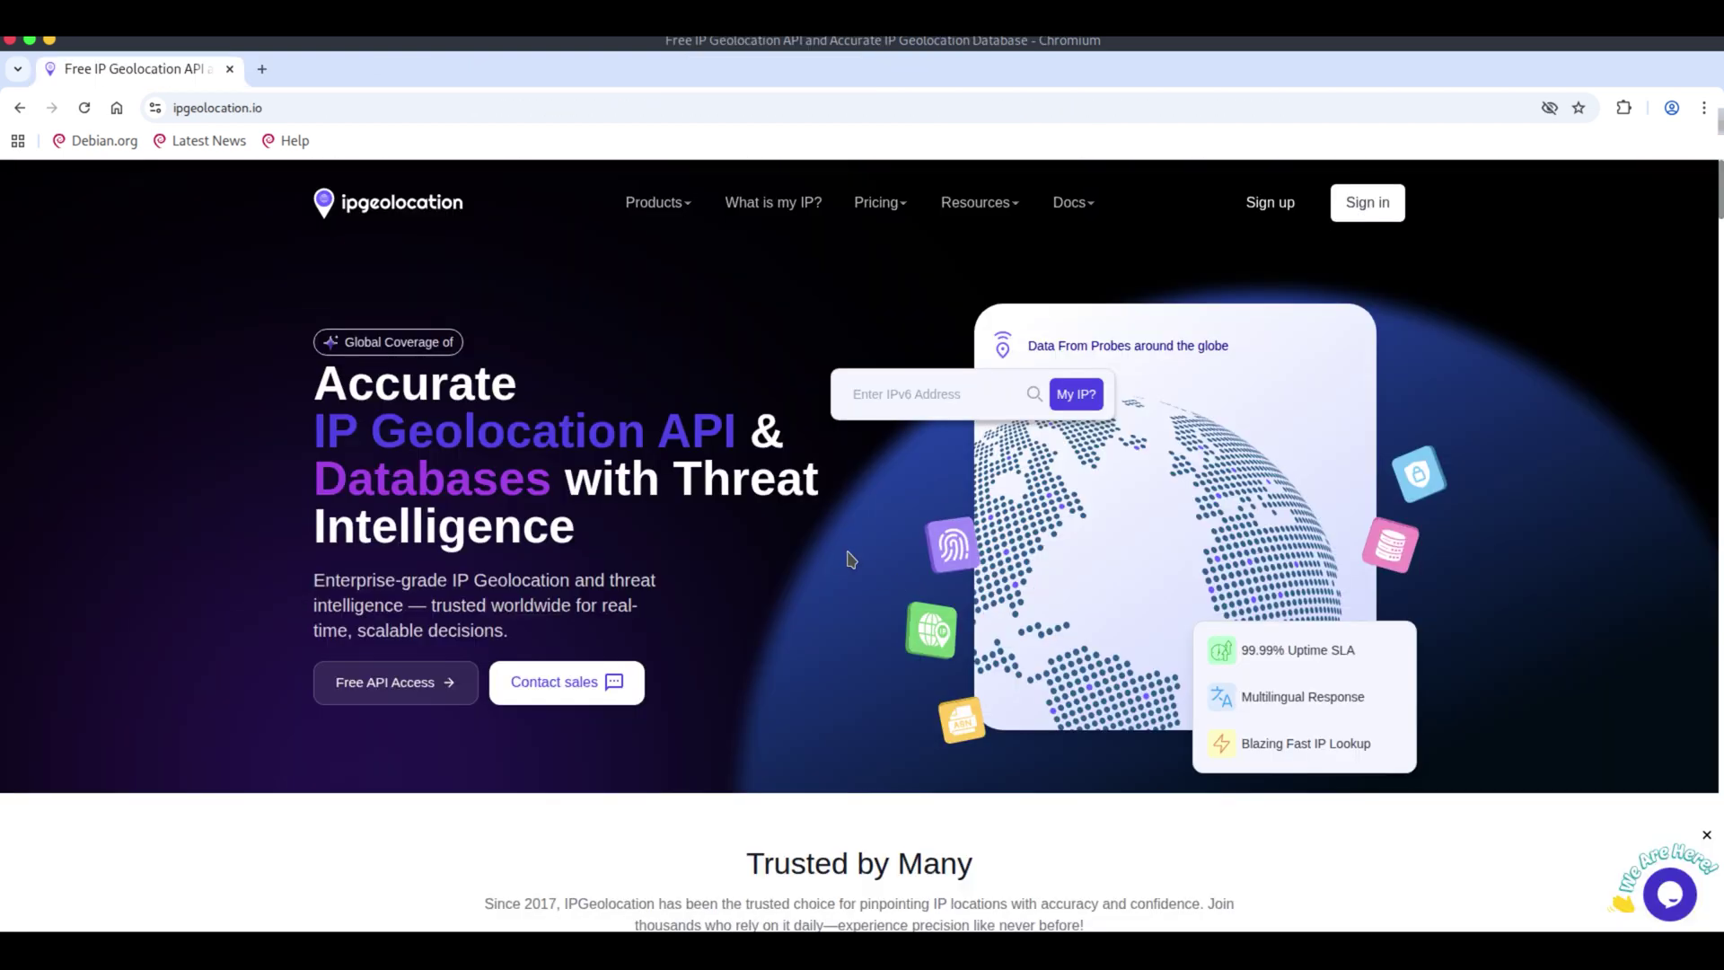
Look up the geolocation of IP 31.220.23.36 on ipgeolocation.io and scroll to Network Info.
key(alt+Tab)
click(917, 406)
text(31.220.23.36)
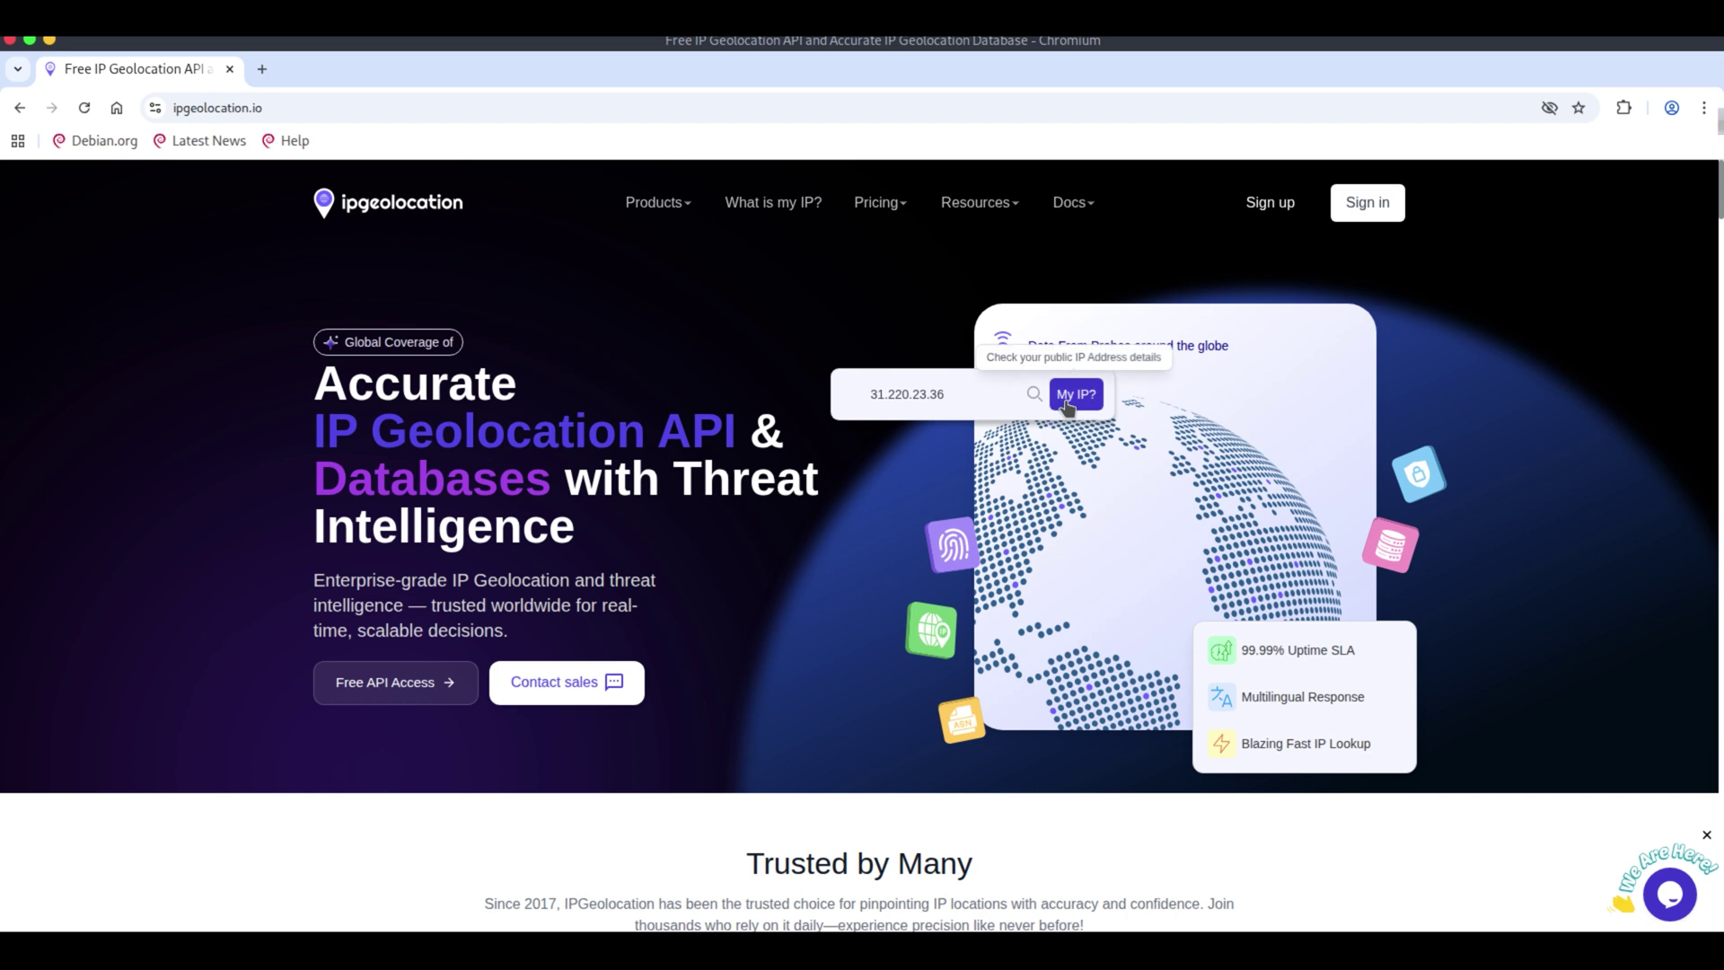
click(1073, 397)
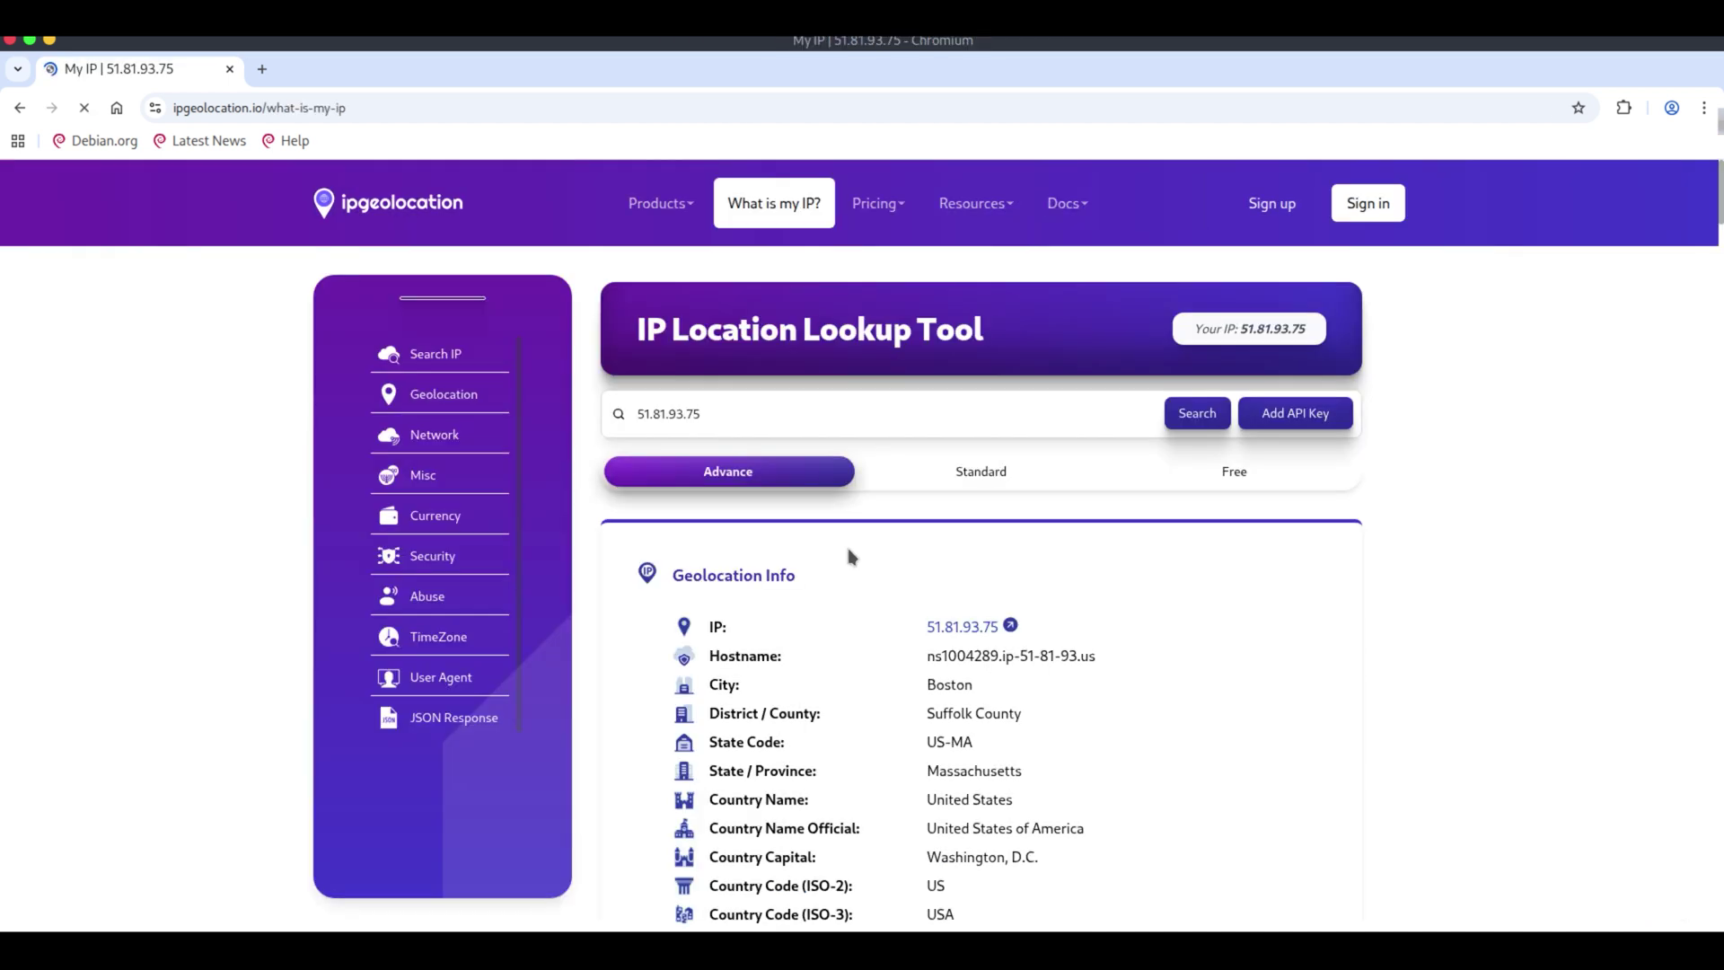
scroll(1244, 707, down, 2)
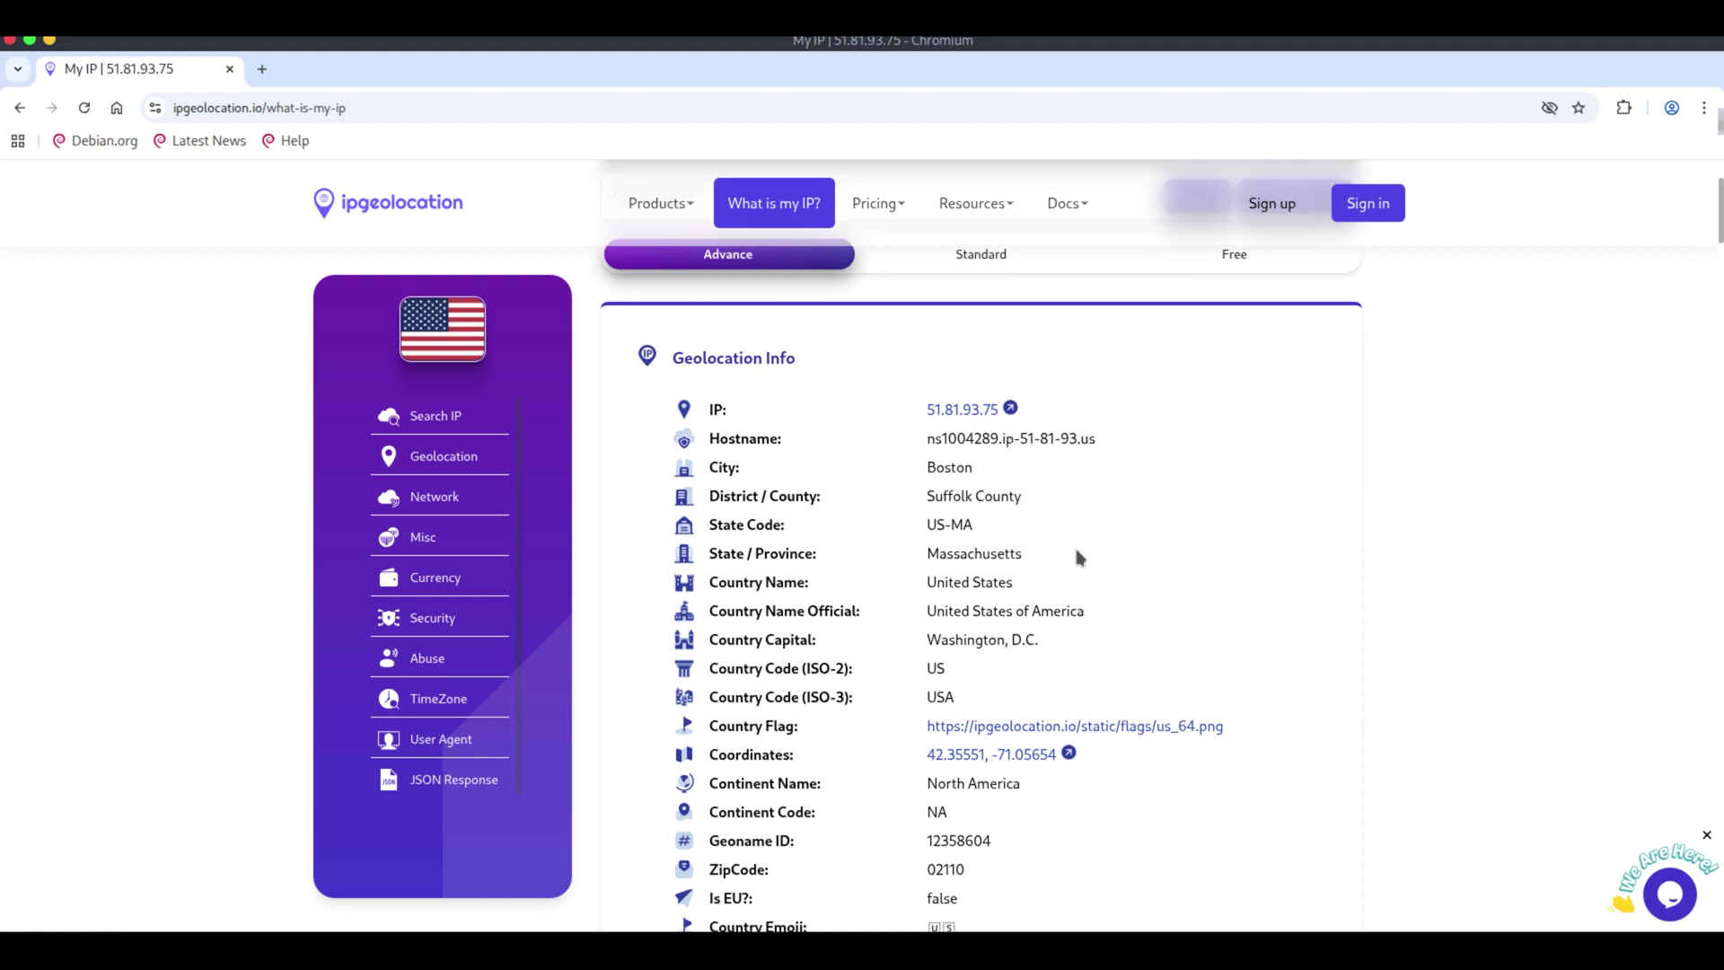
scroll(1077, 554, down, 2)
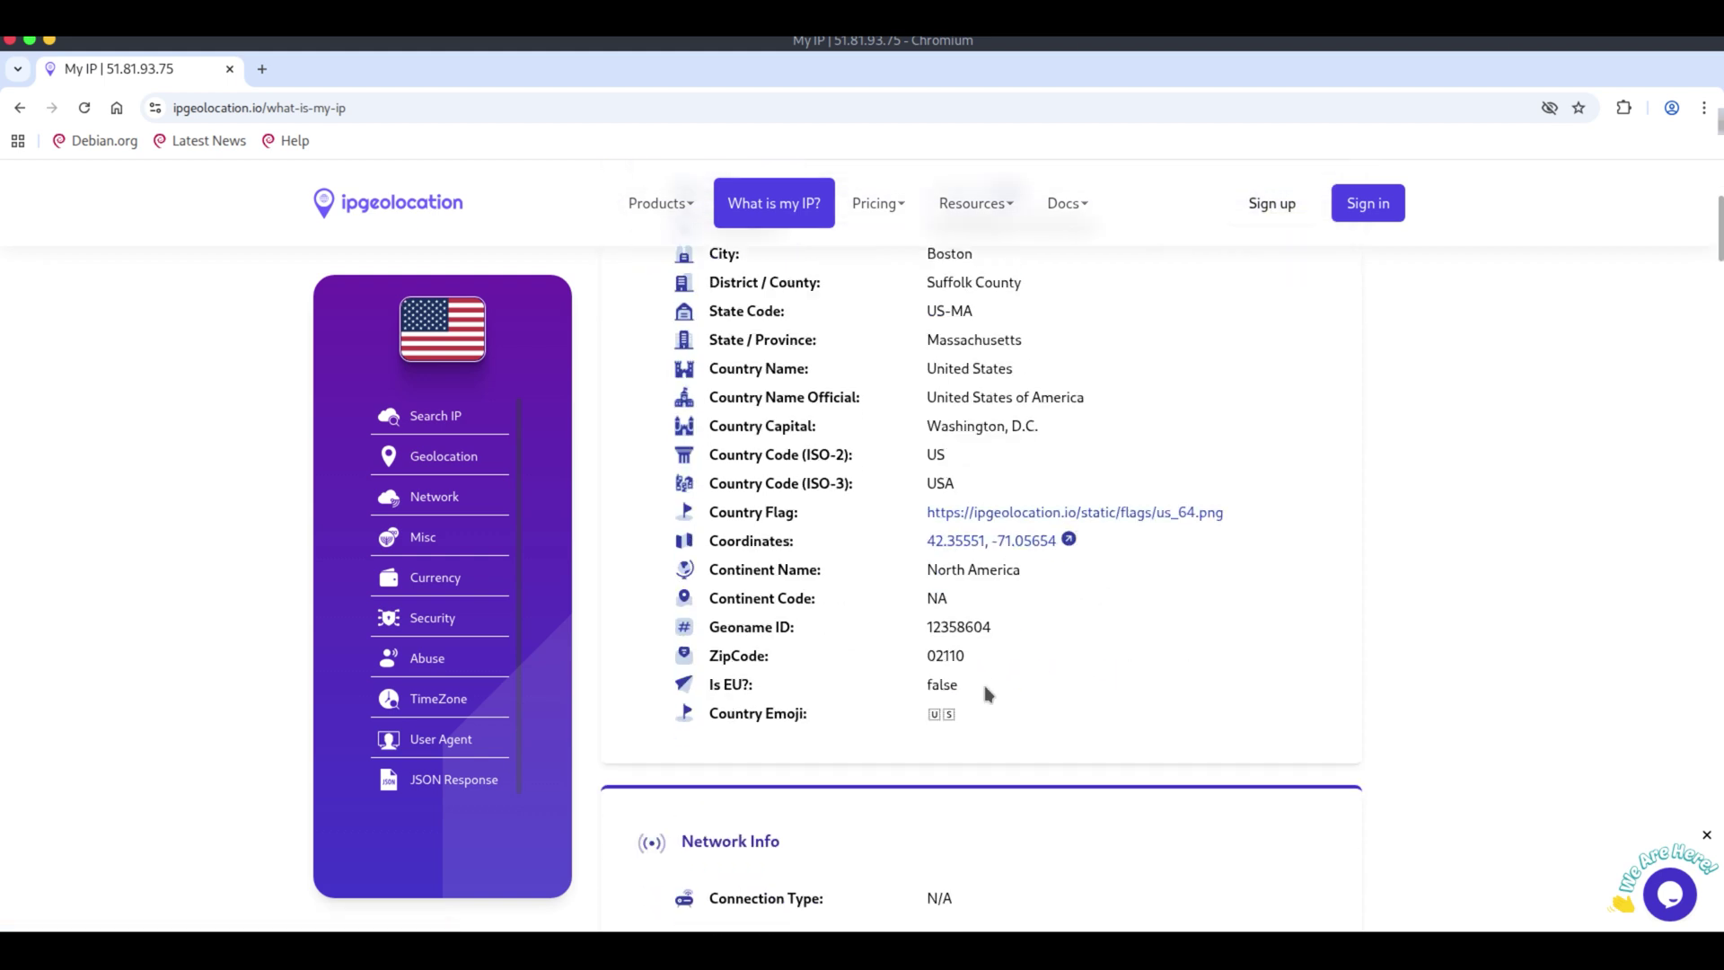
scroll(1042, 681, down, 1)
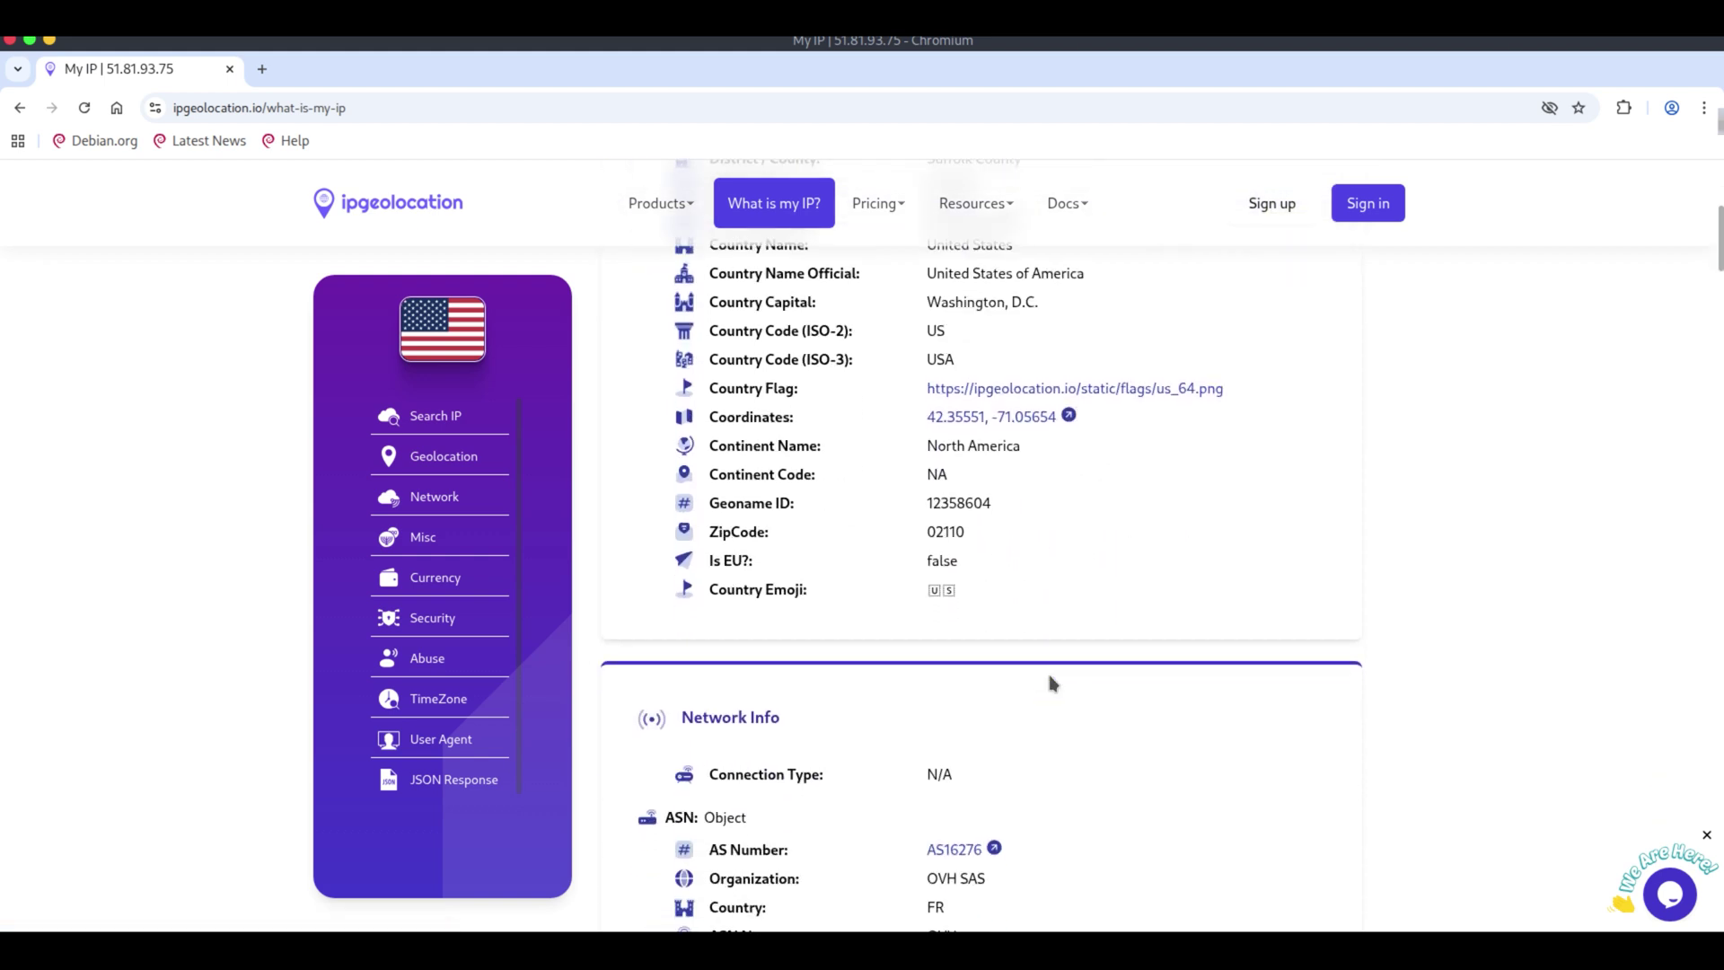
scroll(1054, 685, down, 3)
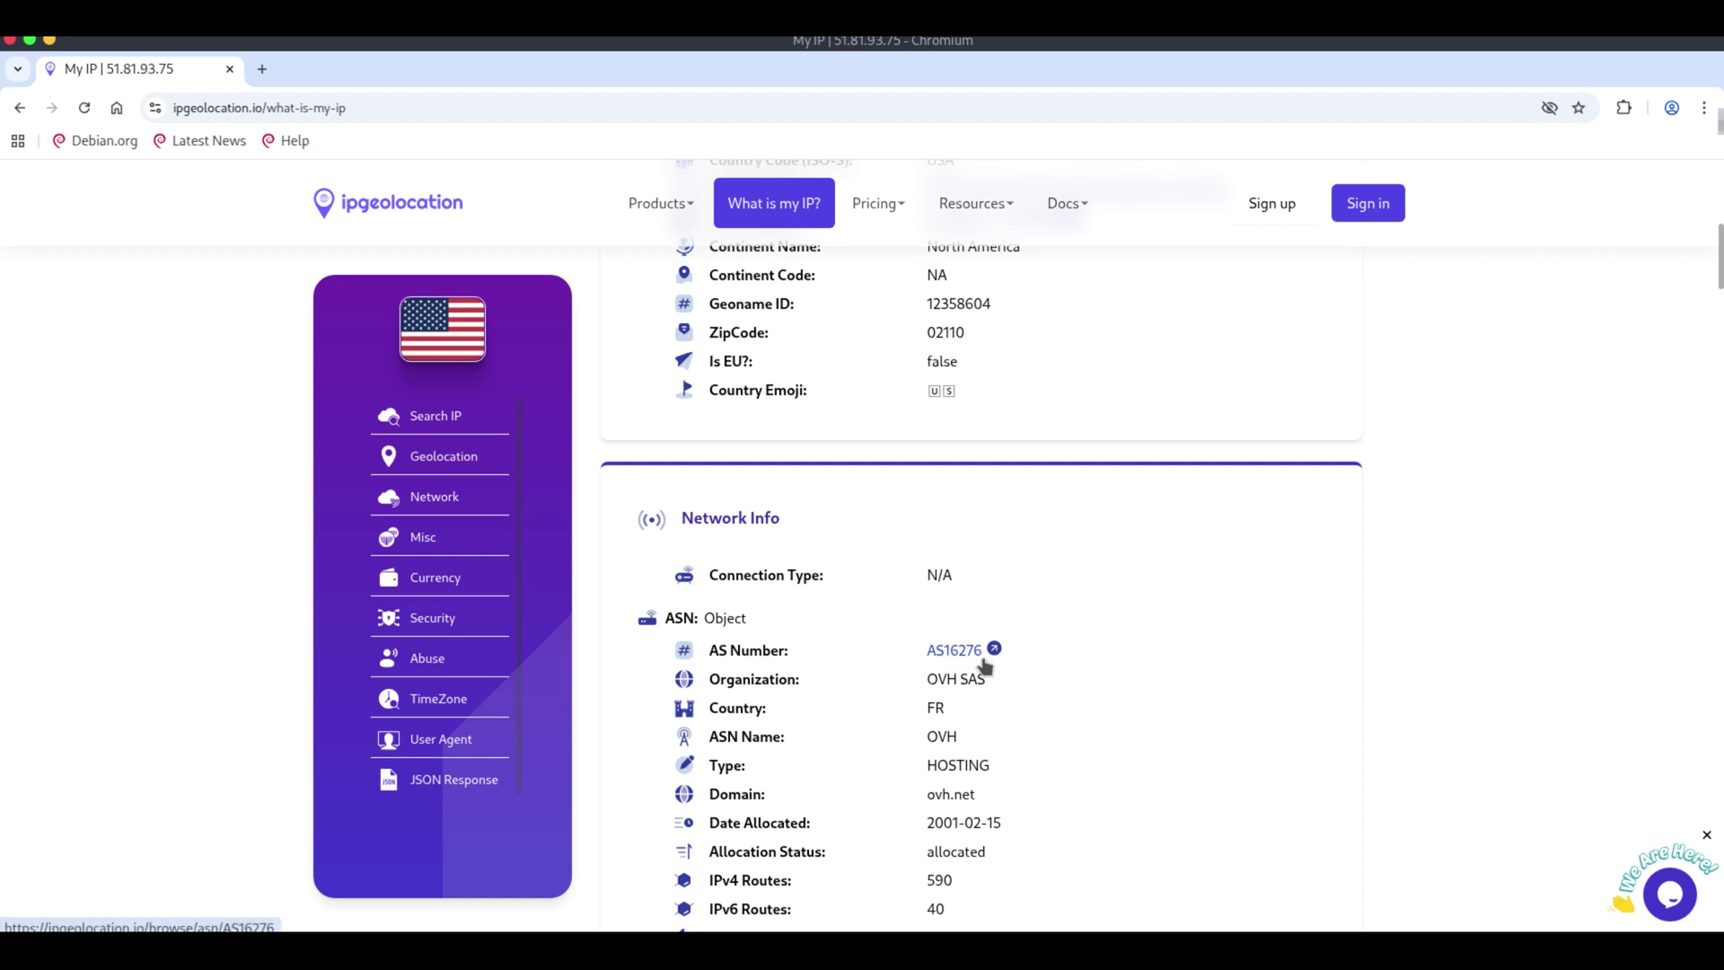
Open the AS16276 page and review the OVH SAS hosting network details.
click(954, 653)
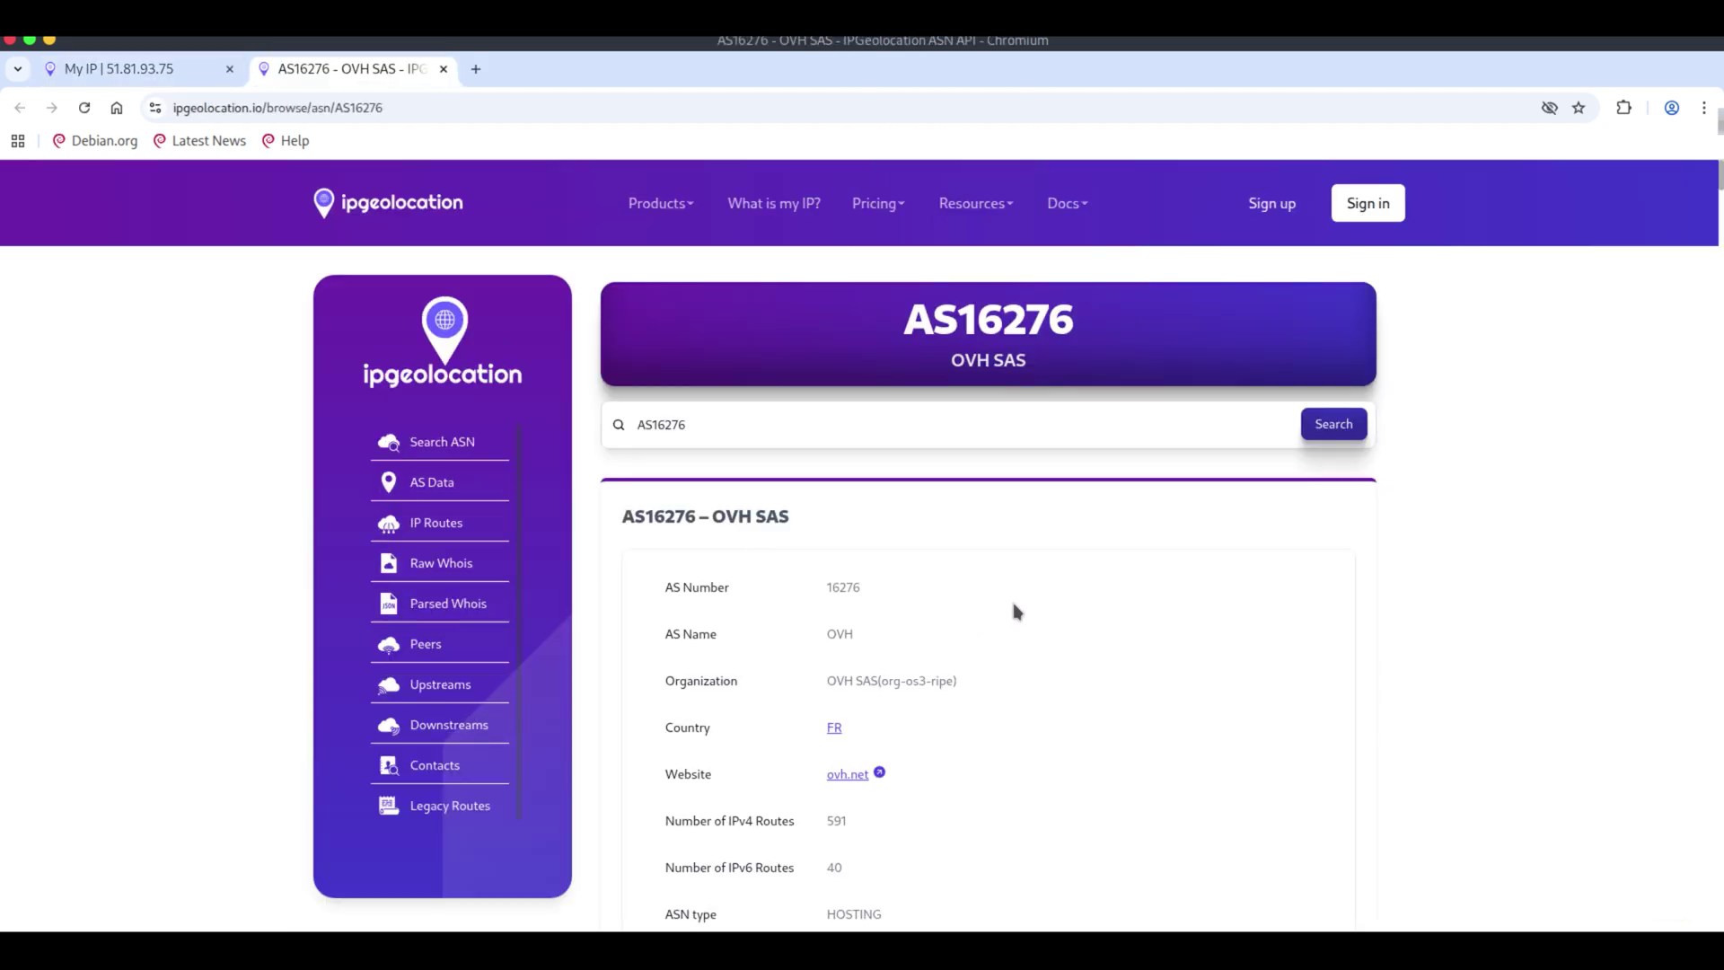
scroll(1021, 596, down, 2)
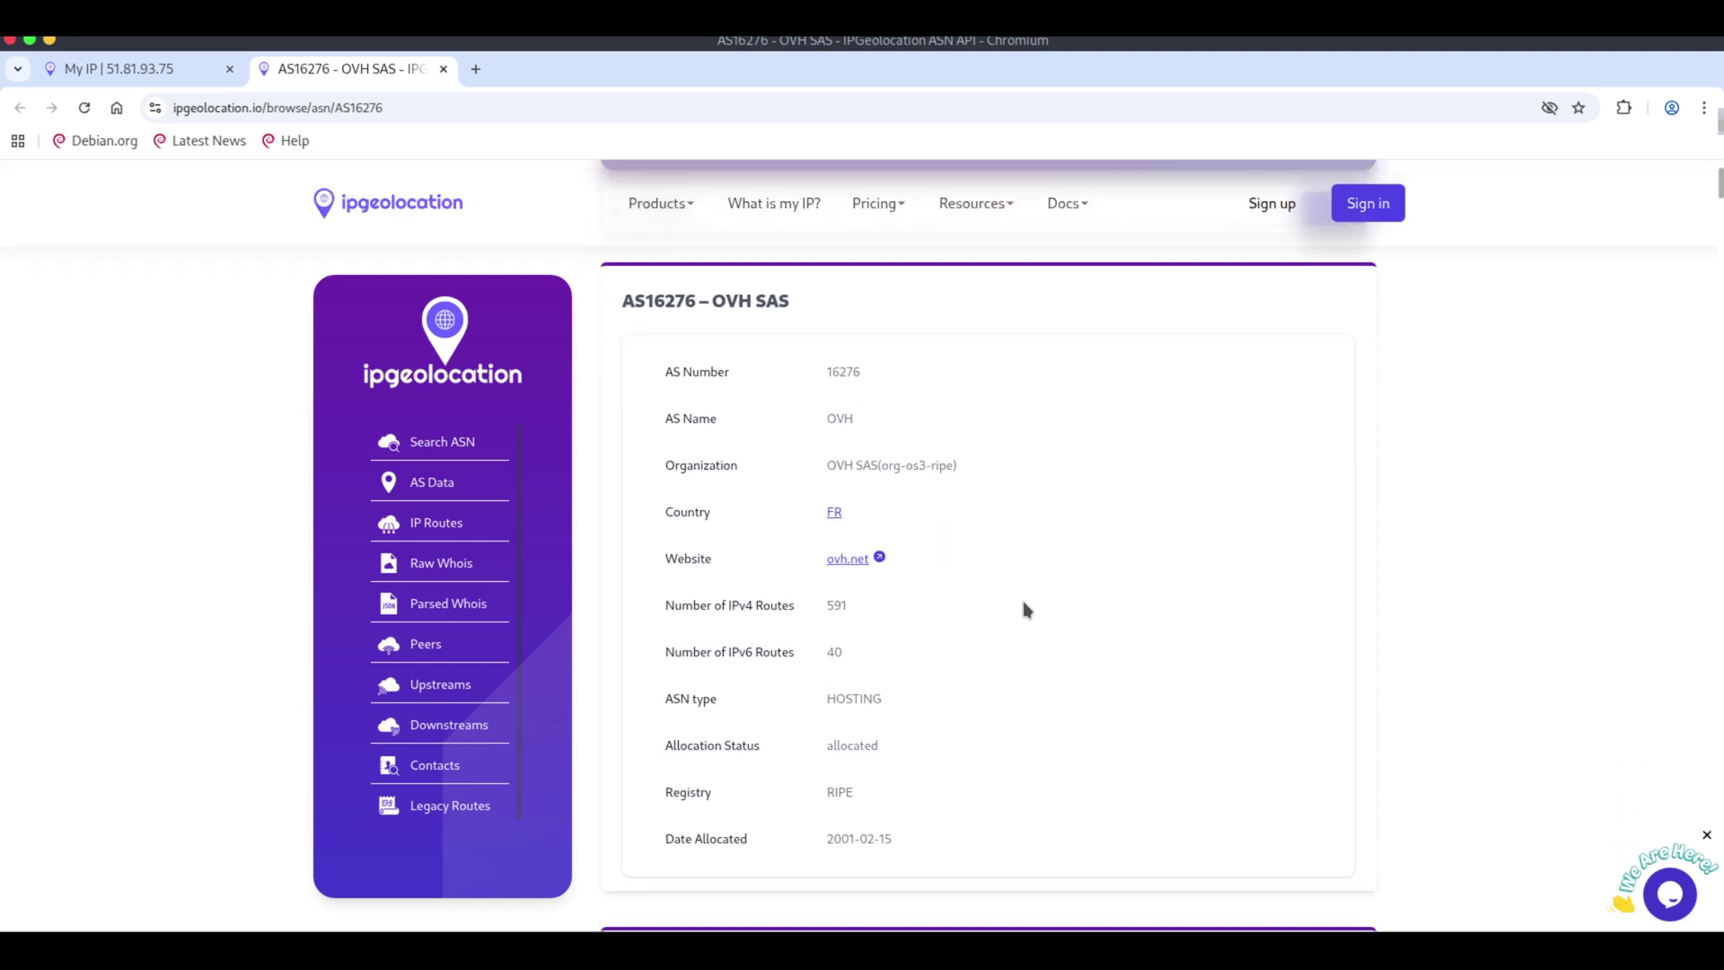
scroll(1023, 607, down, 4)
scroll(1027, 609, down, 7)
scroll(1026, 609, up, 7)
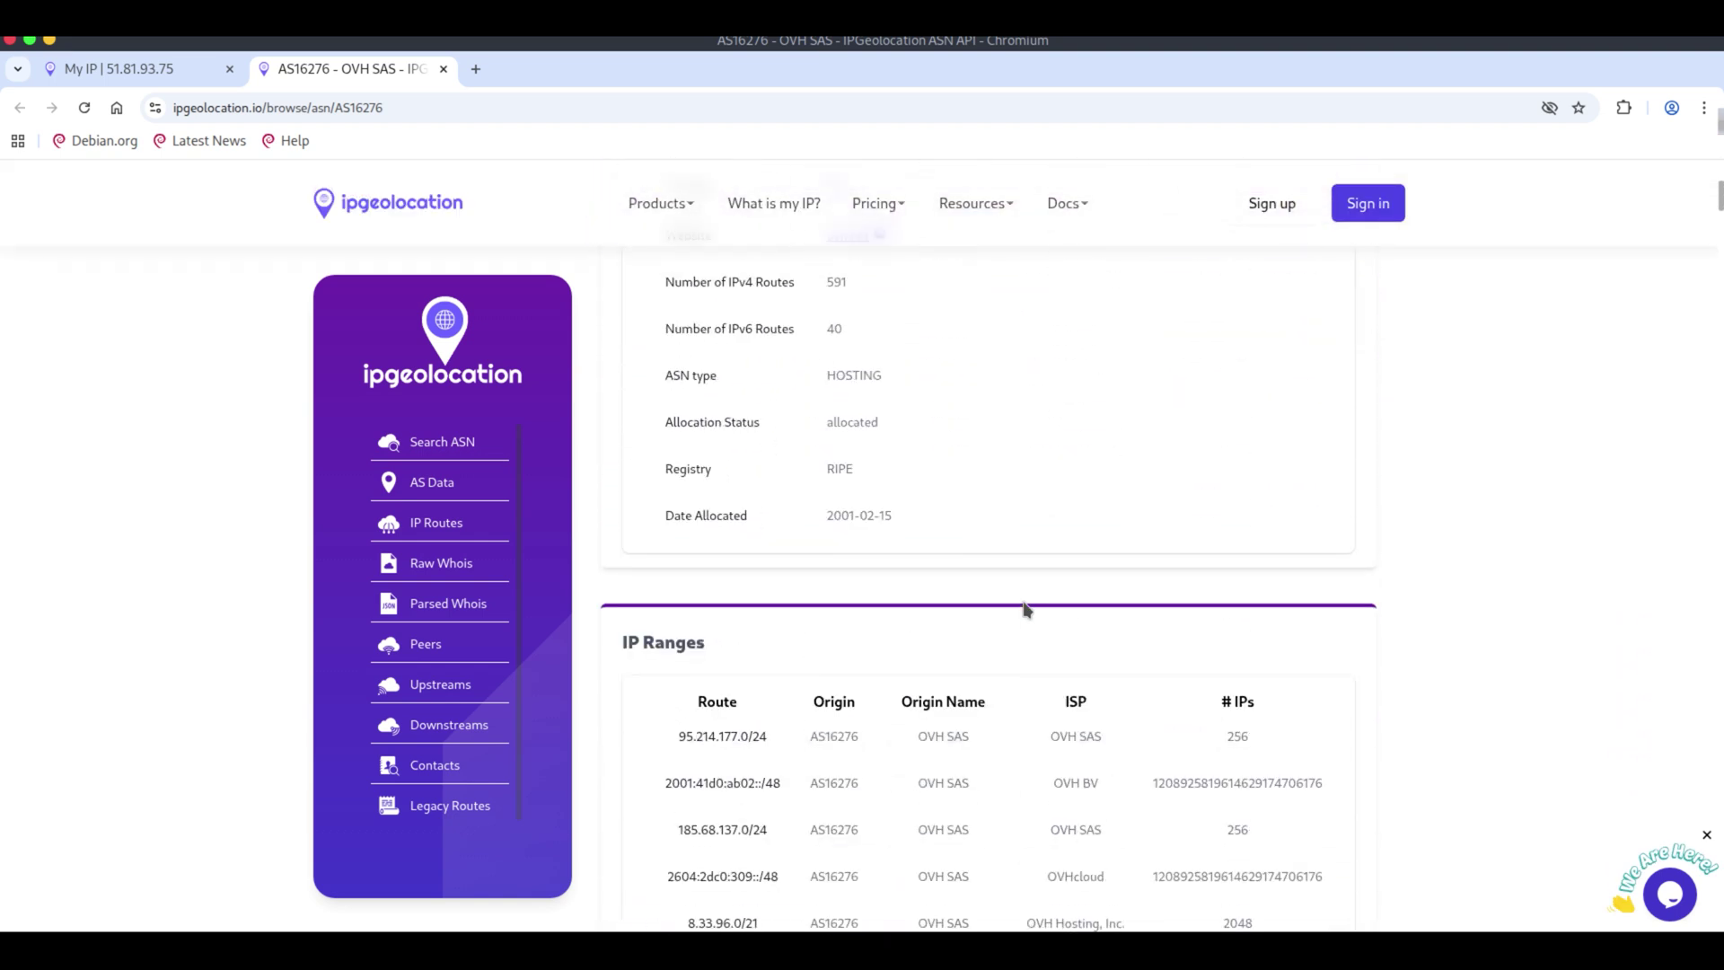
scroll(1027, 608, up, 6)
scroll(1027, 609, down, 1)
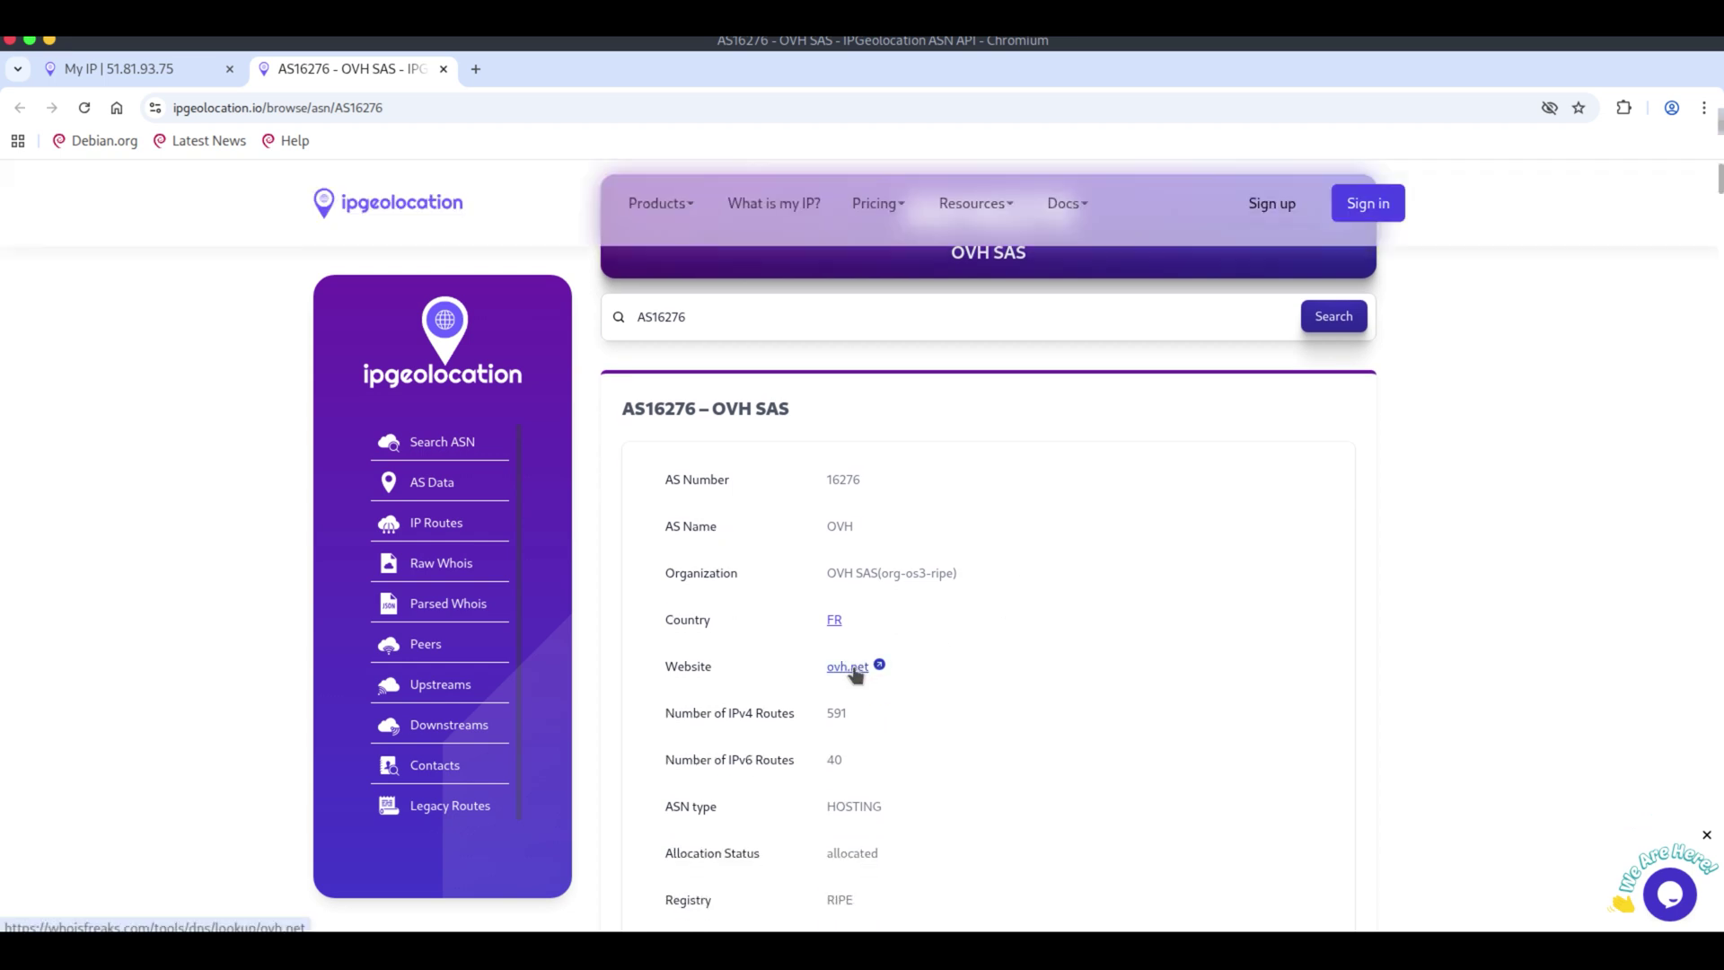
scroll(944, 676, down, 1)
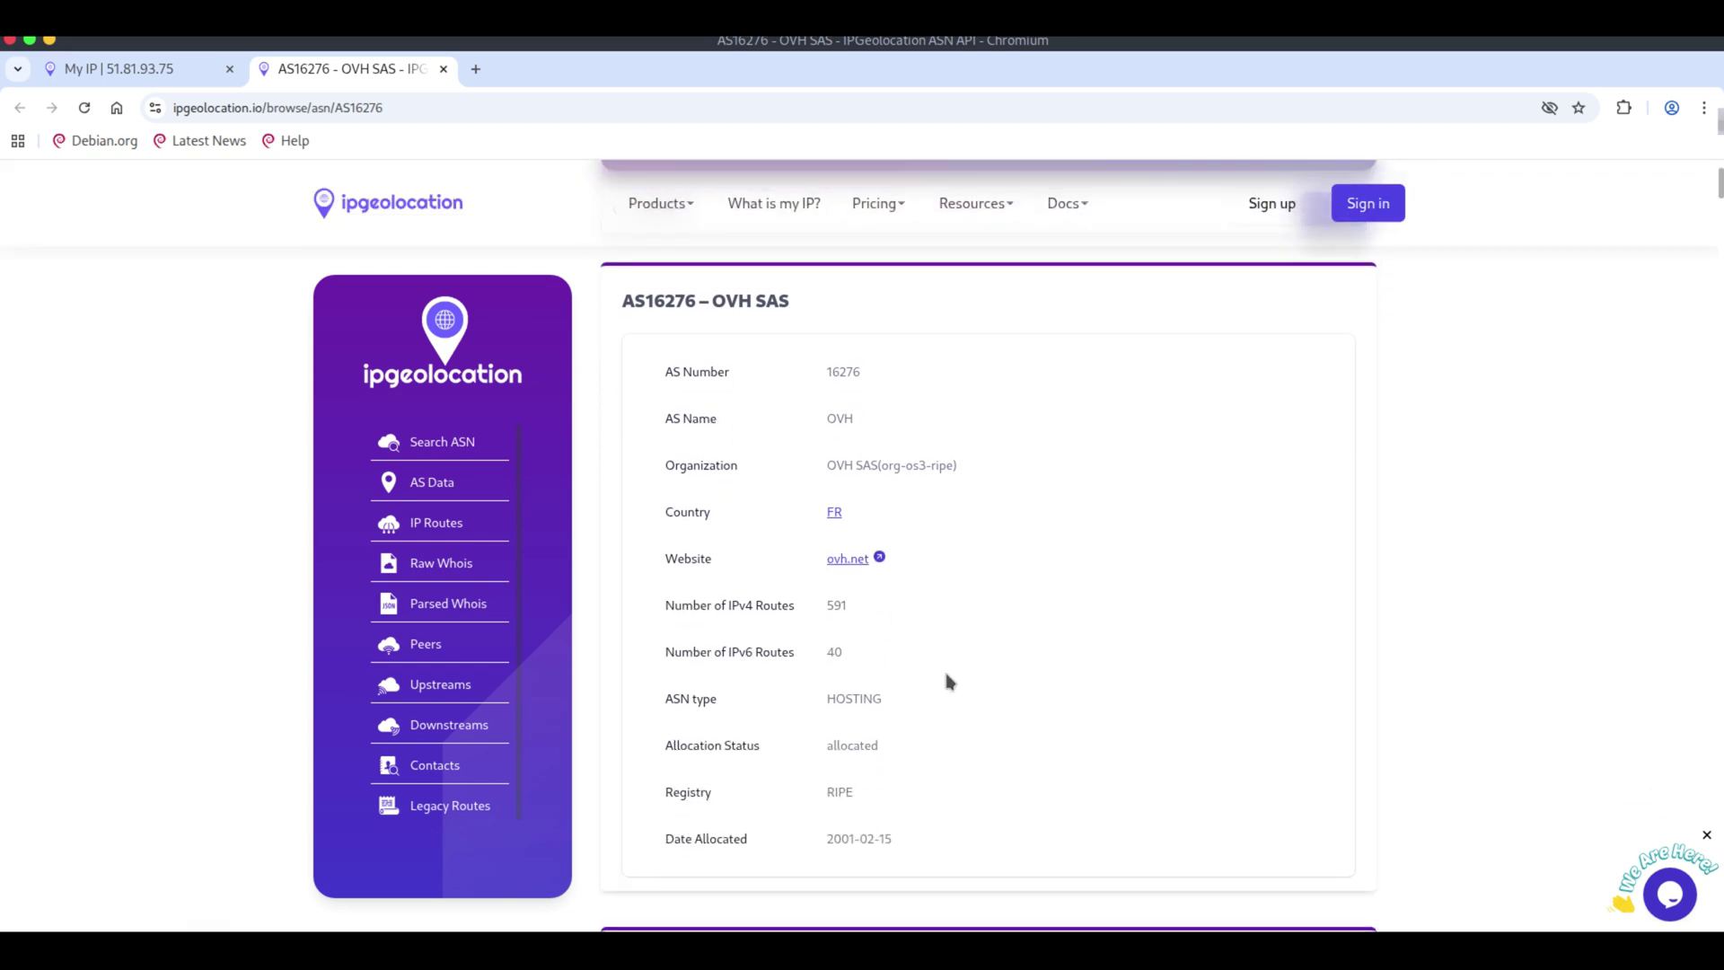
scroll(947, 675, up, 1)
scroll(948, 675, down, 2)
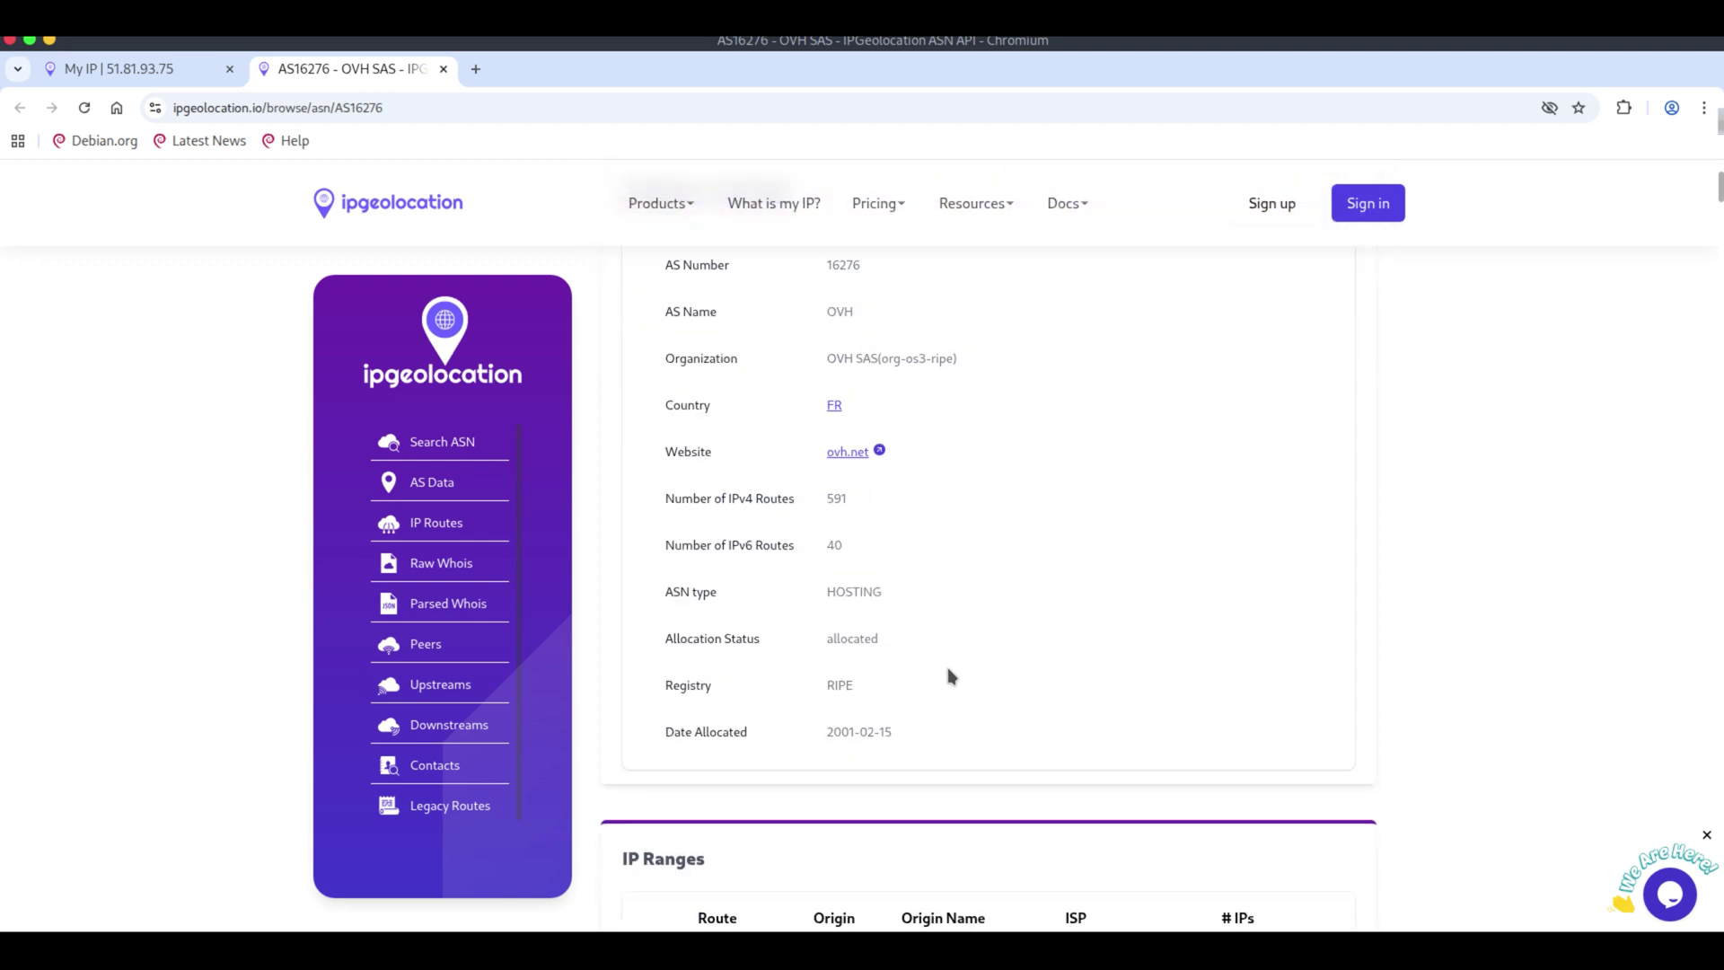
scroll(952, 676, up, 3)
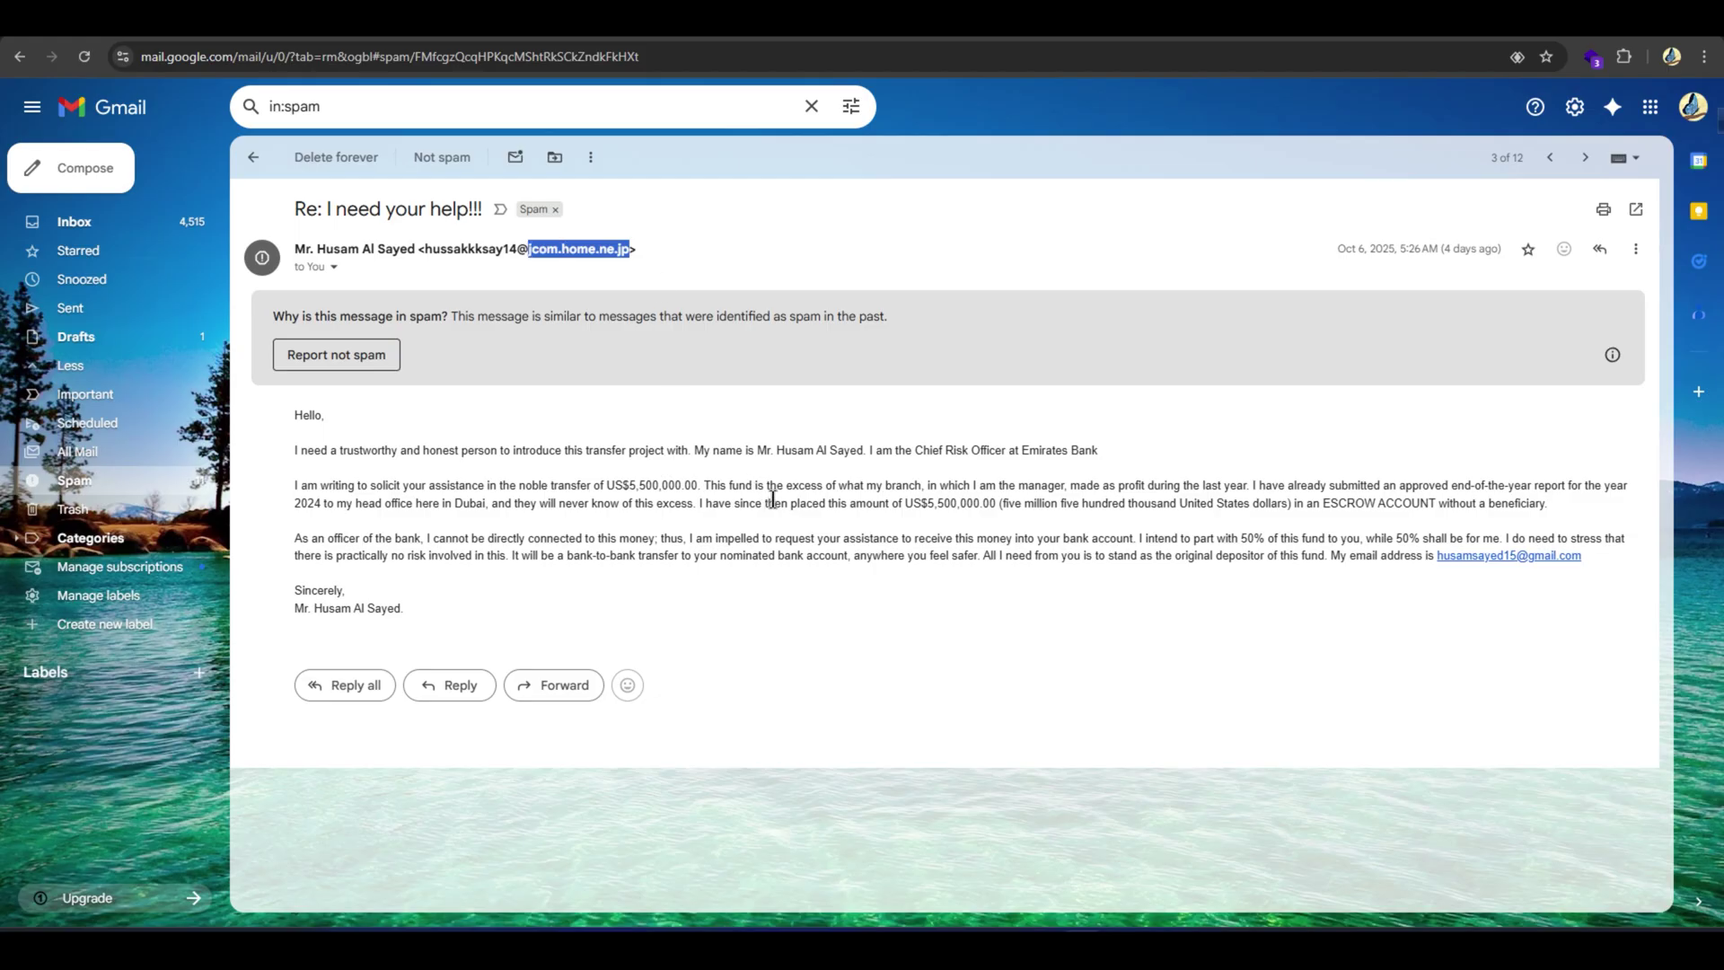
Highlight the claimed job title, the US$5,500,000.00 amount and sender domain jcom.home.ne.jp.
drag(874, 446, 1064, 451)
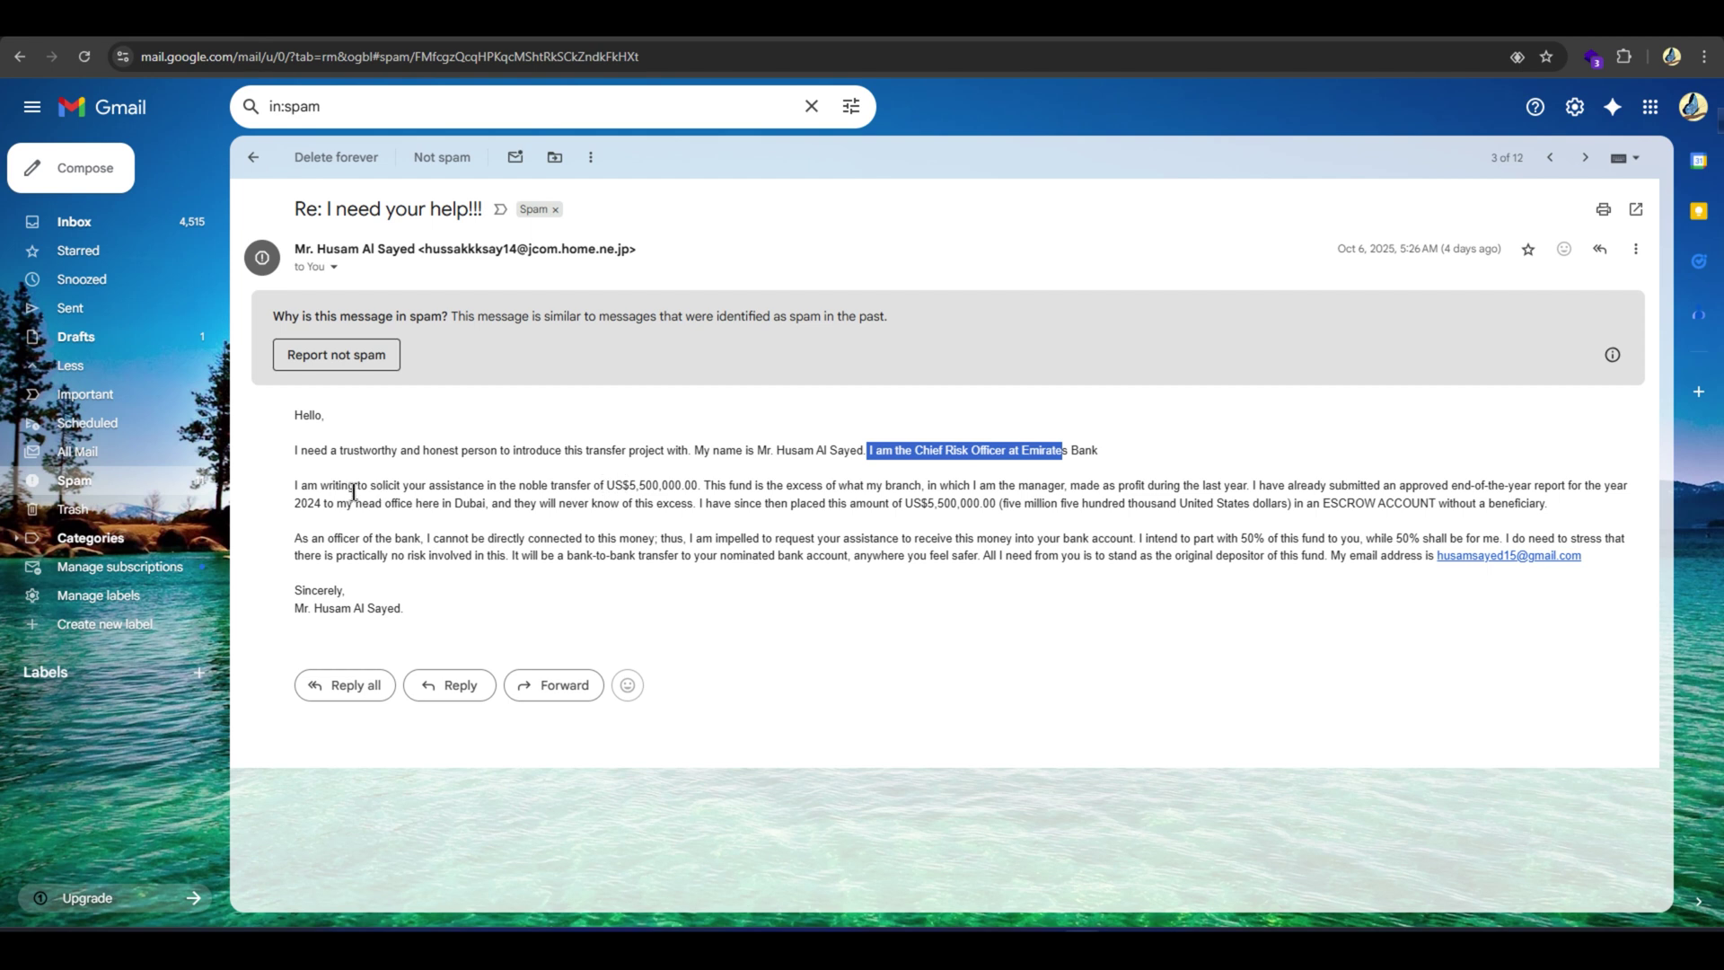
click(615, 485)
drag(611, 483, 697, 485)
click(698, 485)
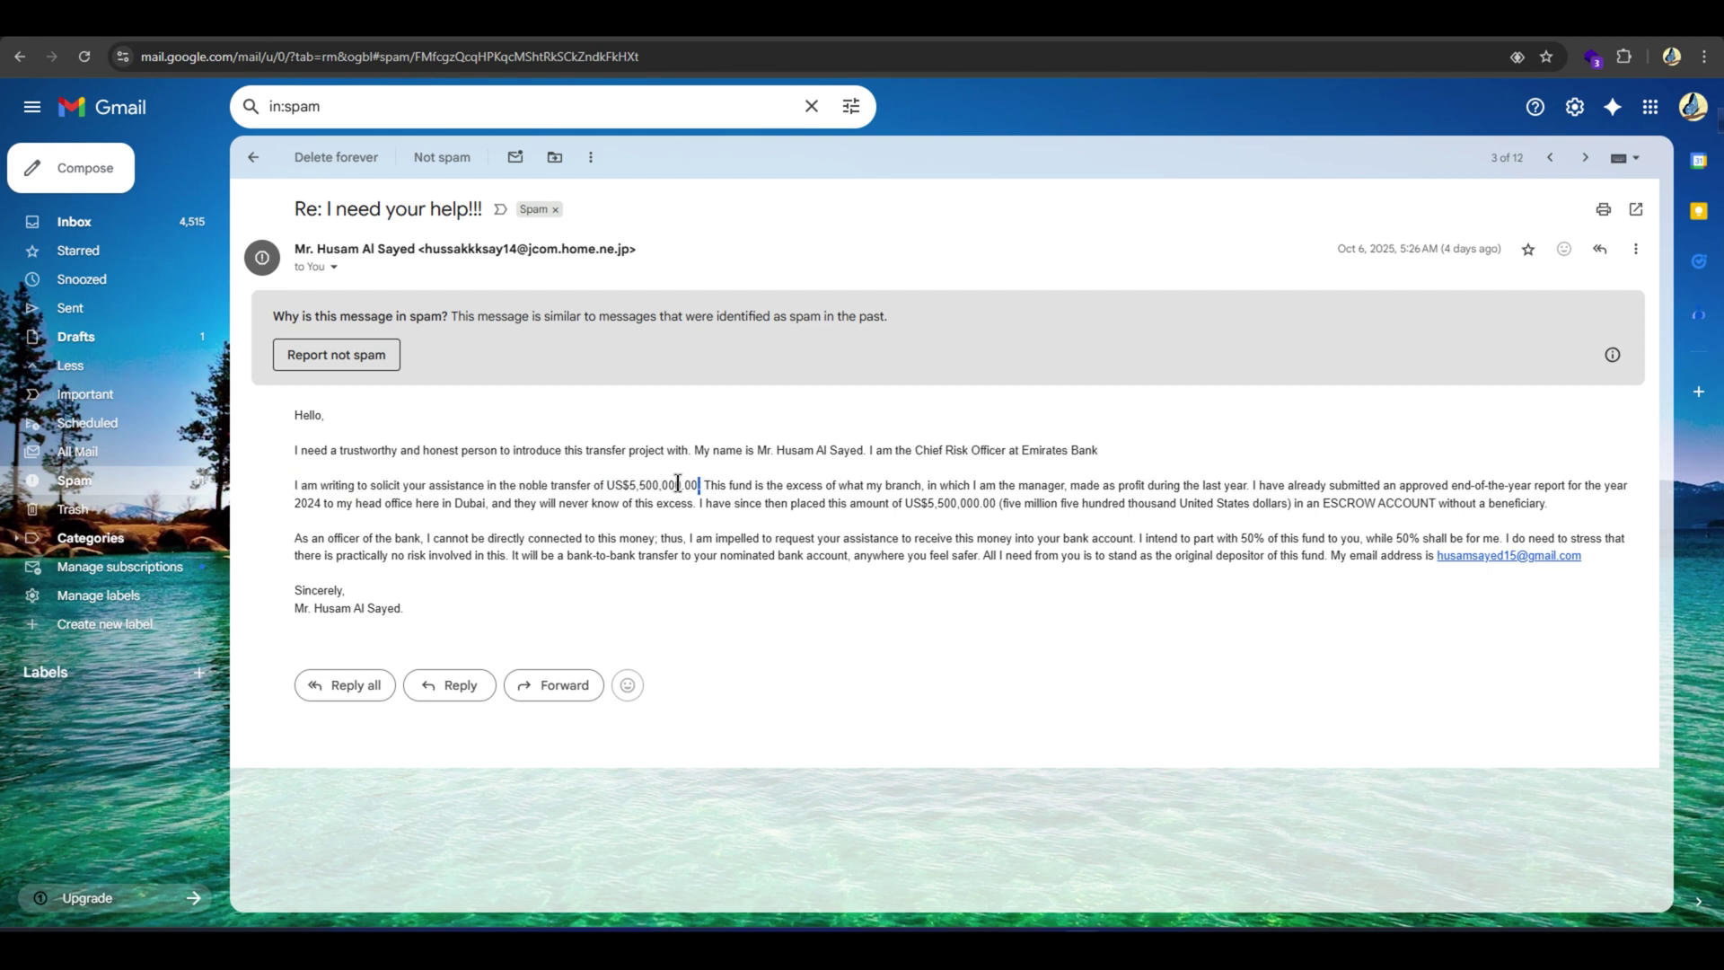
key(ctrl+shift+Left)
drag(906, 503, 999, 500)
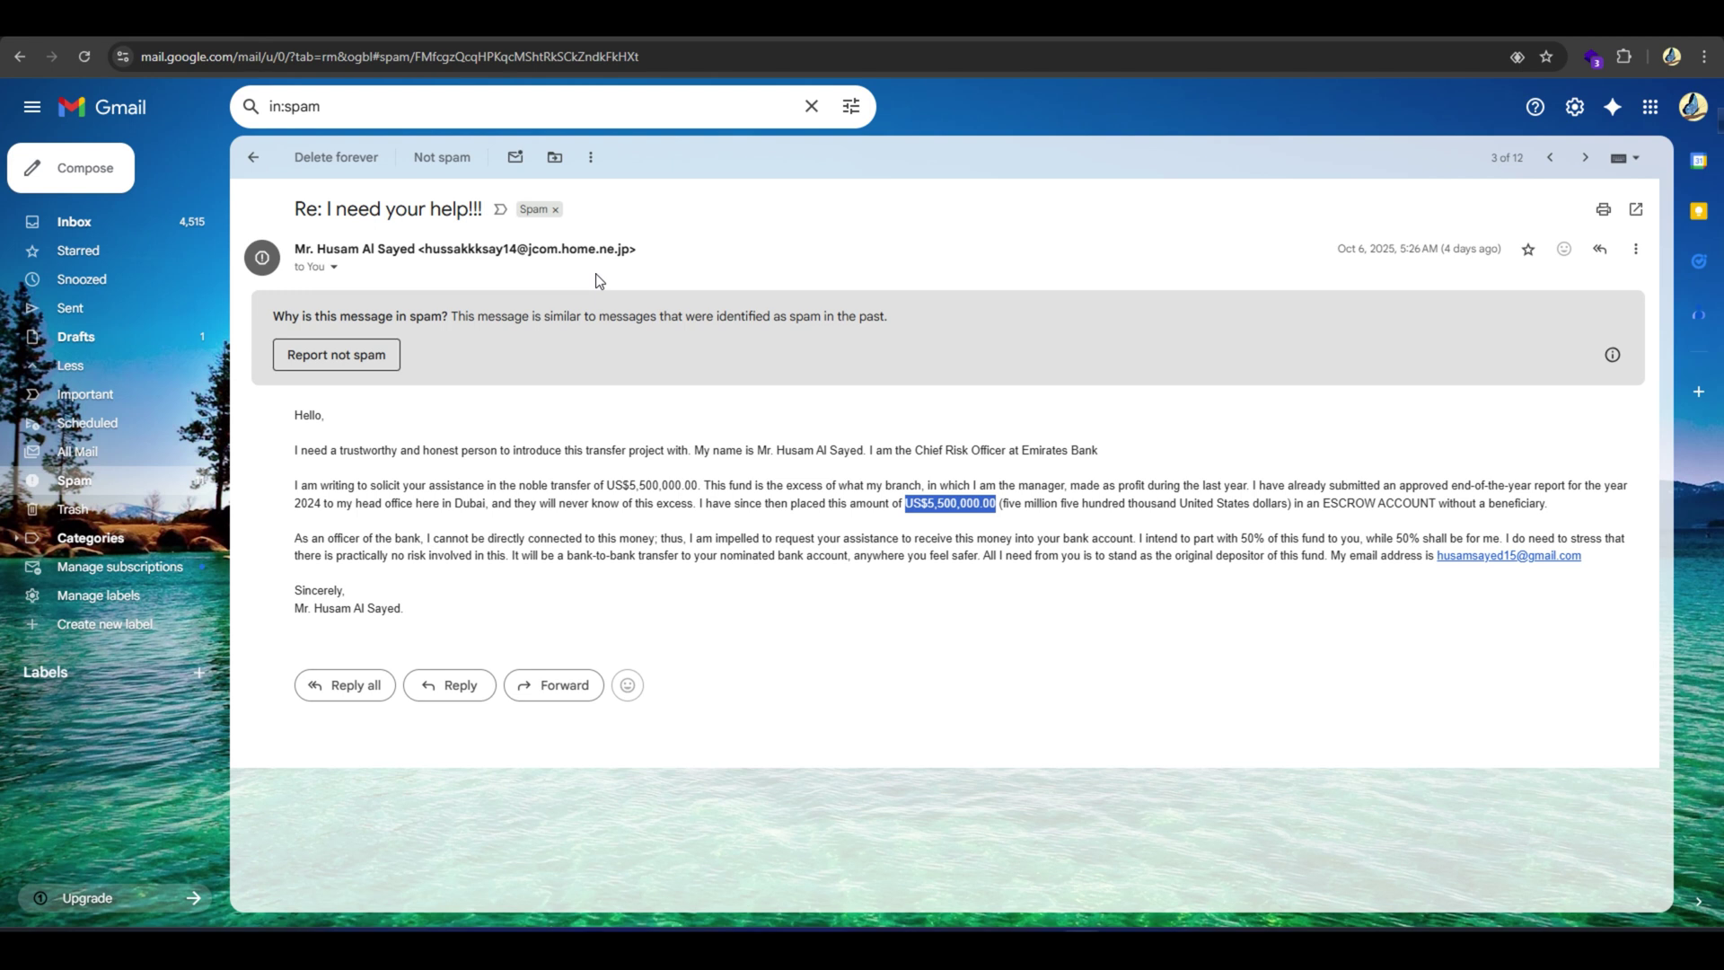
double_click(579, 249)
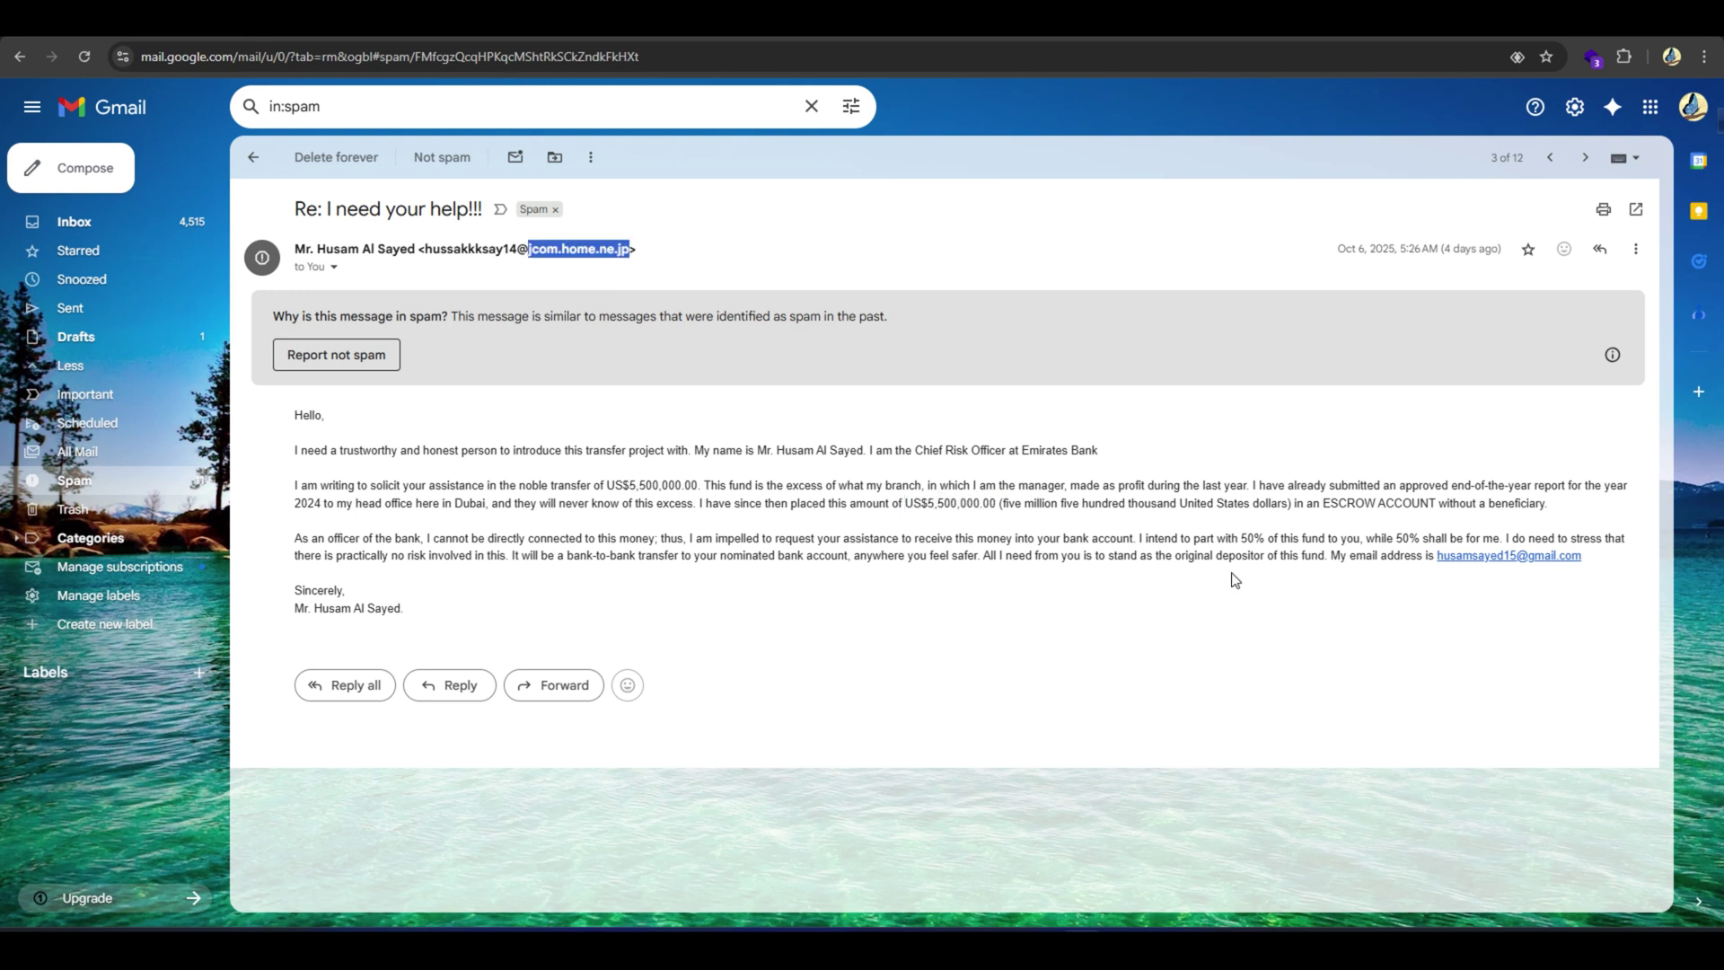
Copy the email's original source and analyse it in MxToolbox's header analyzer.
click(1636, 249)
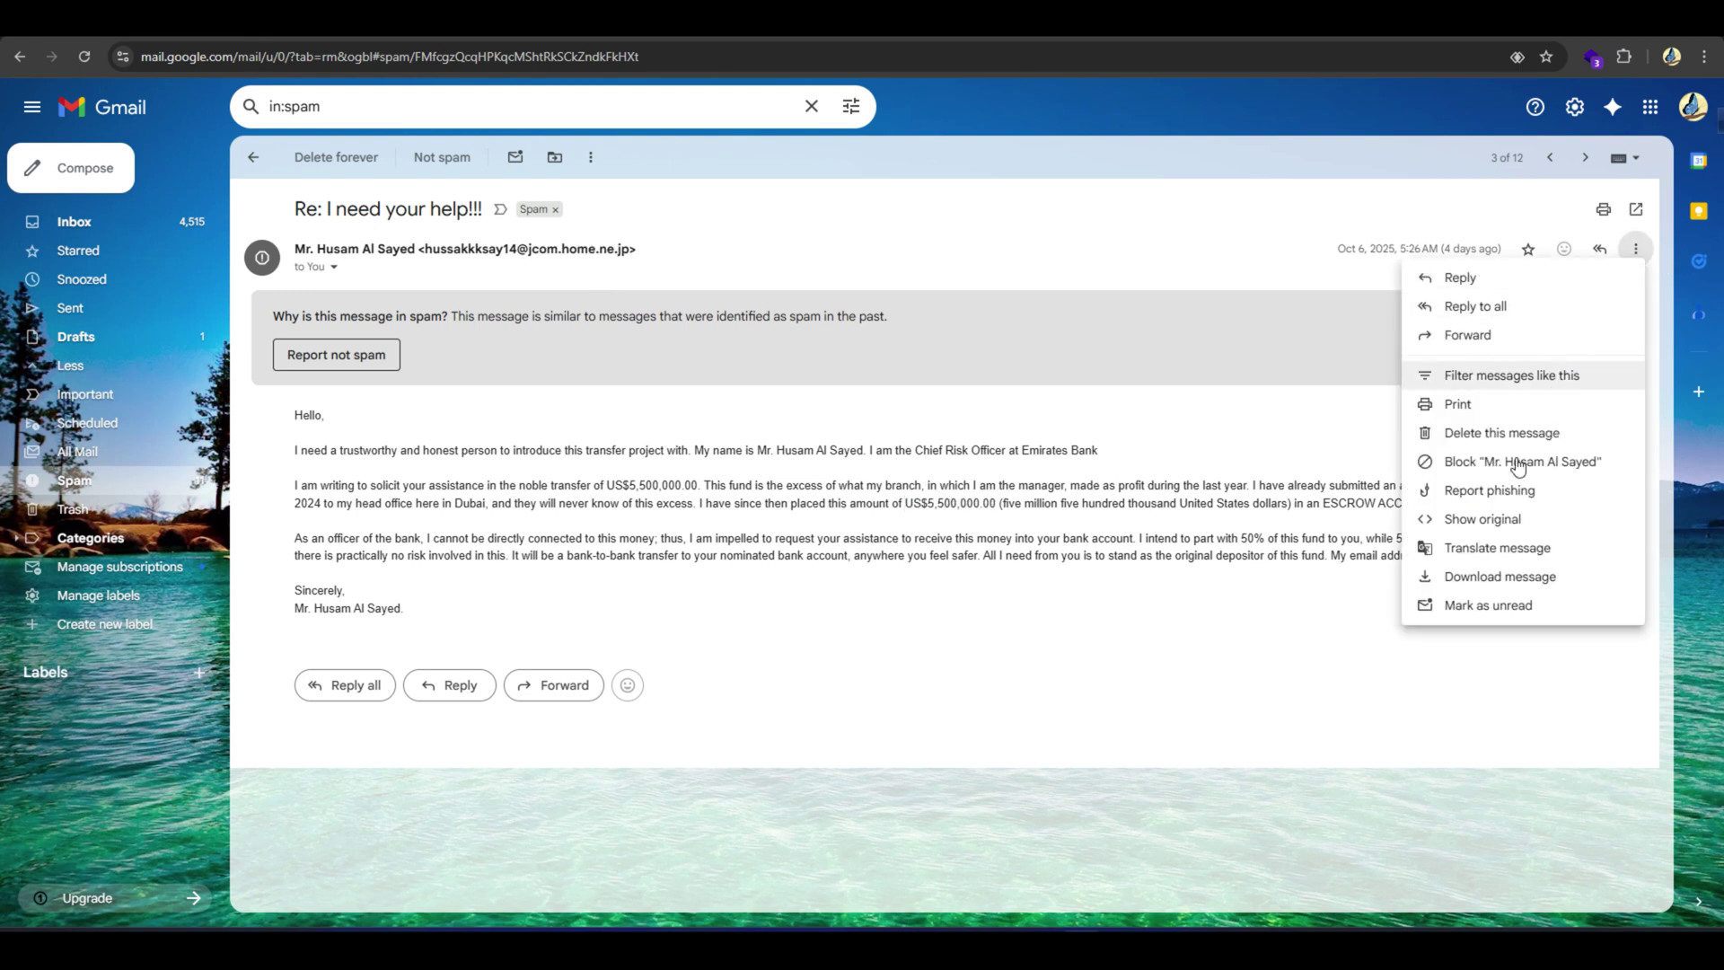
click(1489, 515)
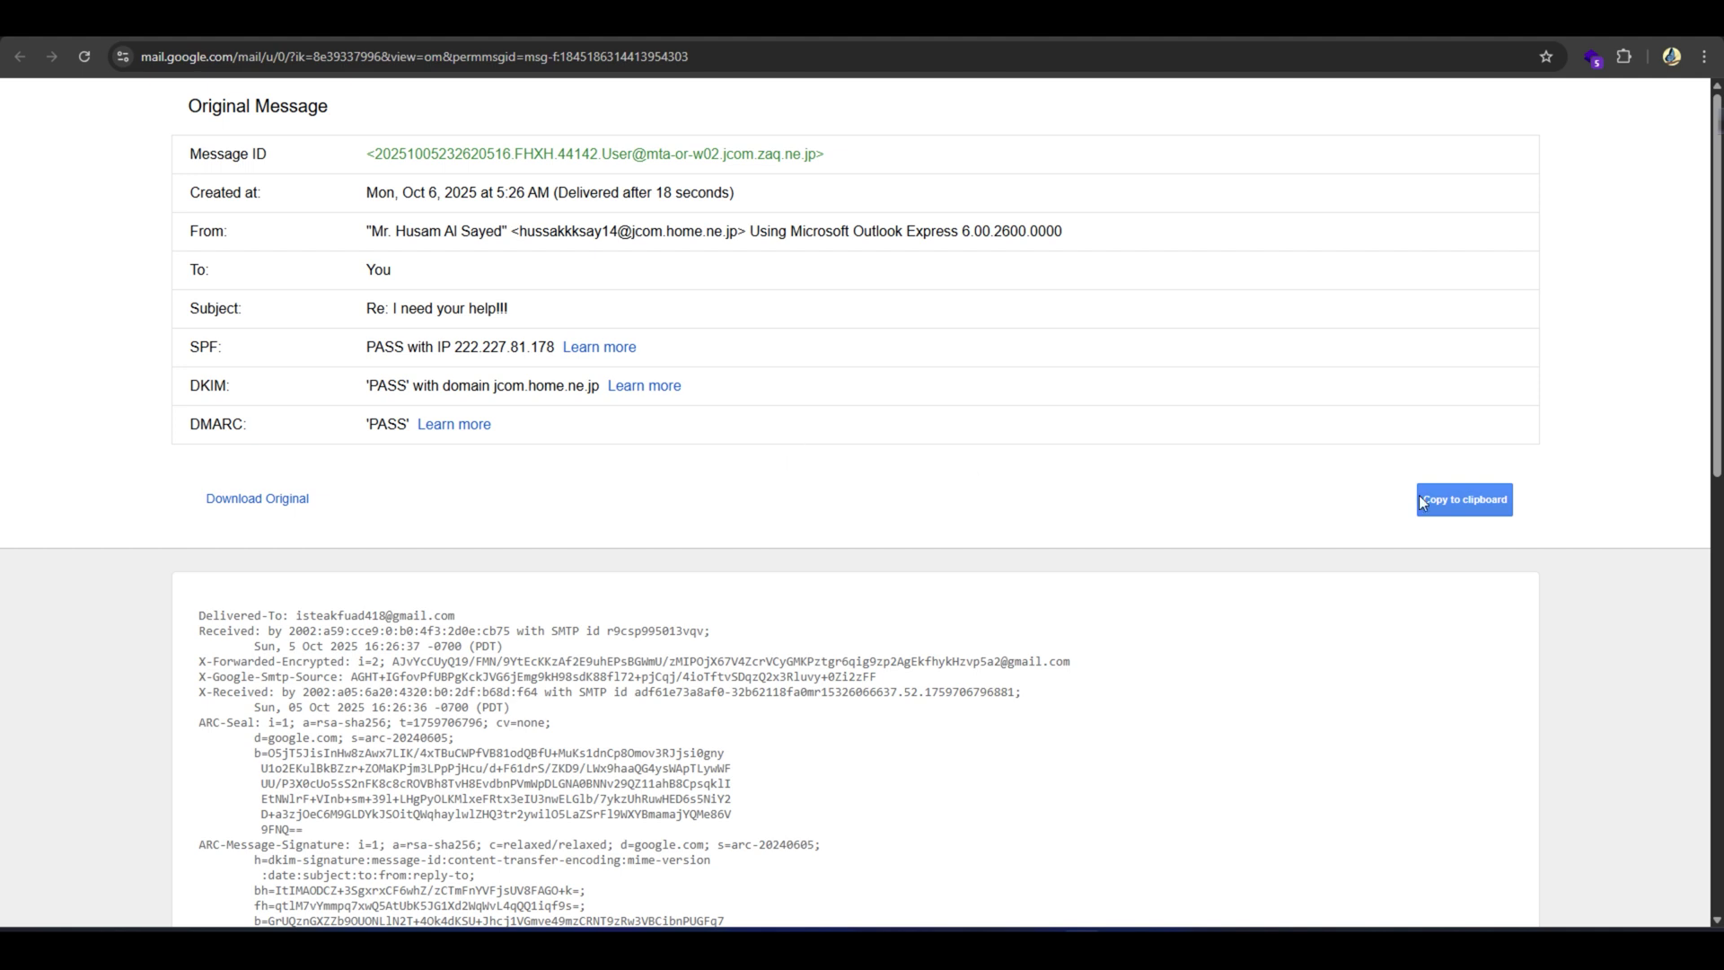
click(1448, 499)
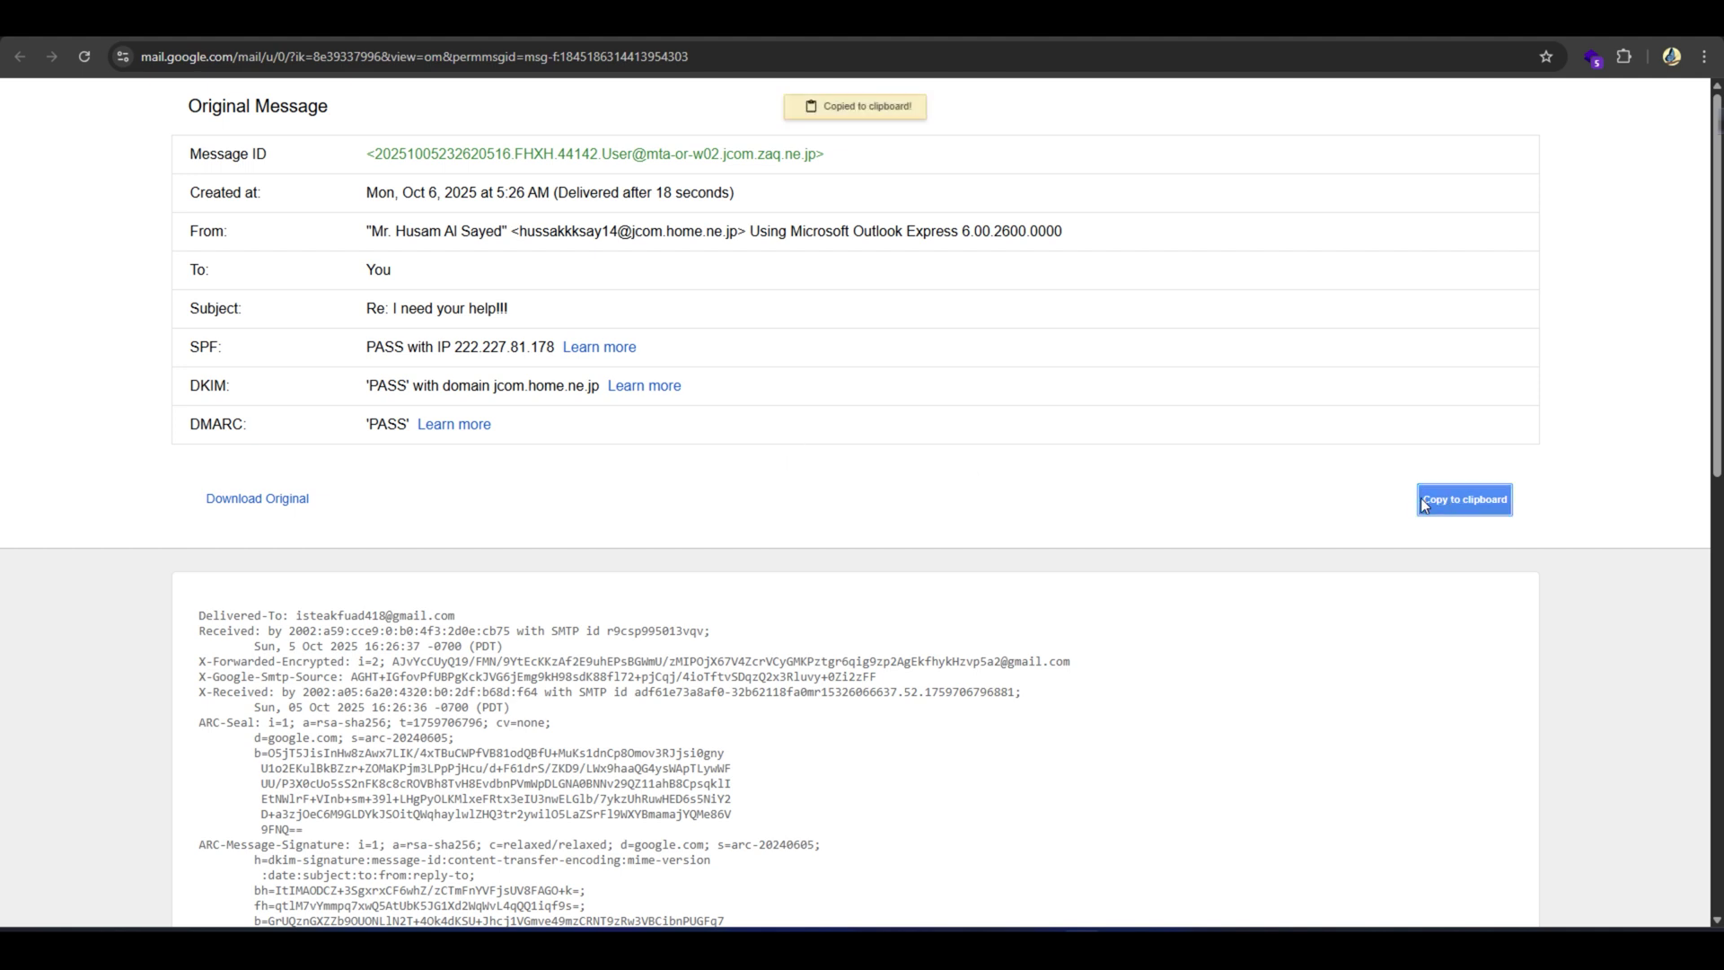
key(alt+Tab)
key(ctrl+v)
click(133, 593)
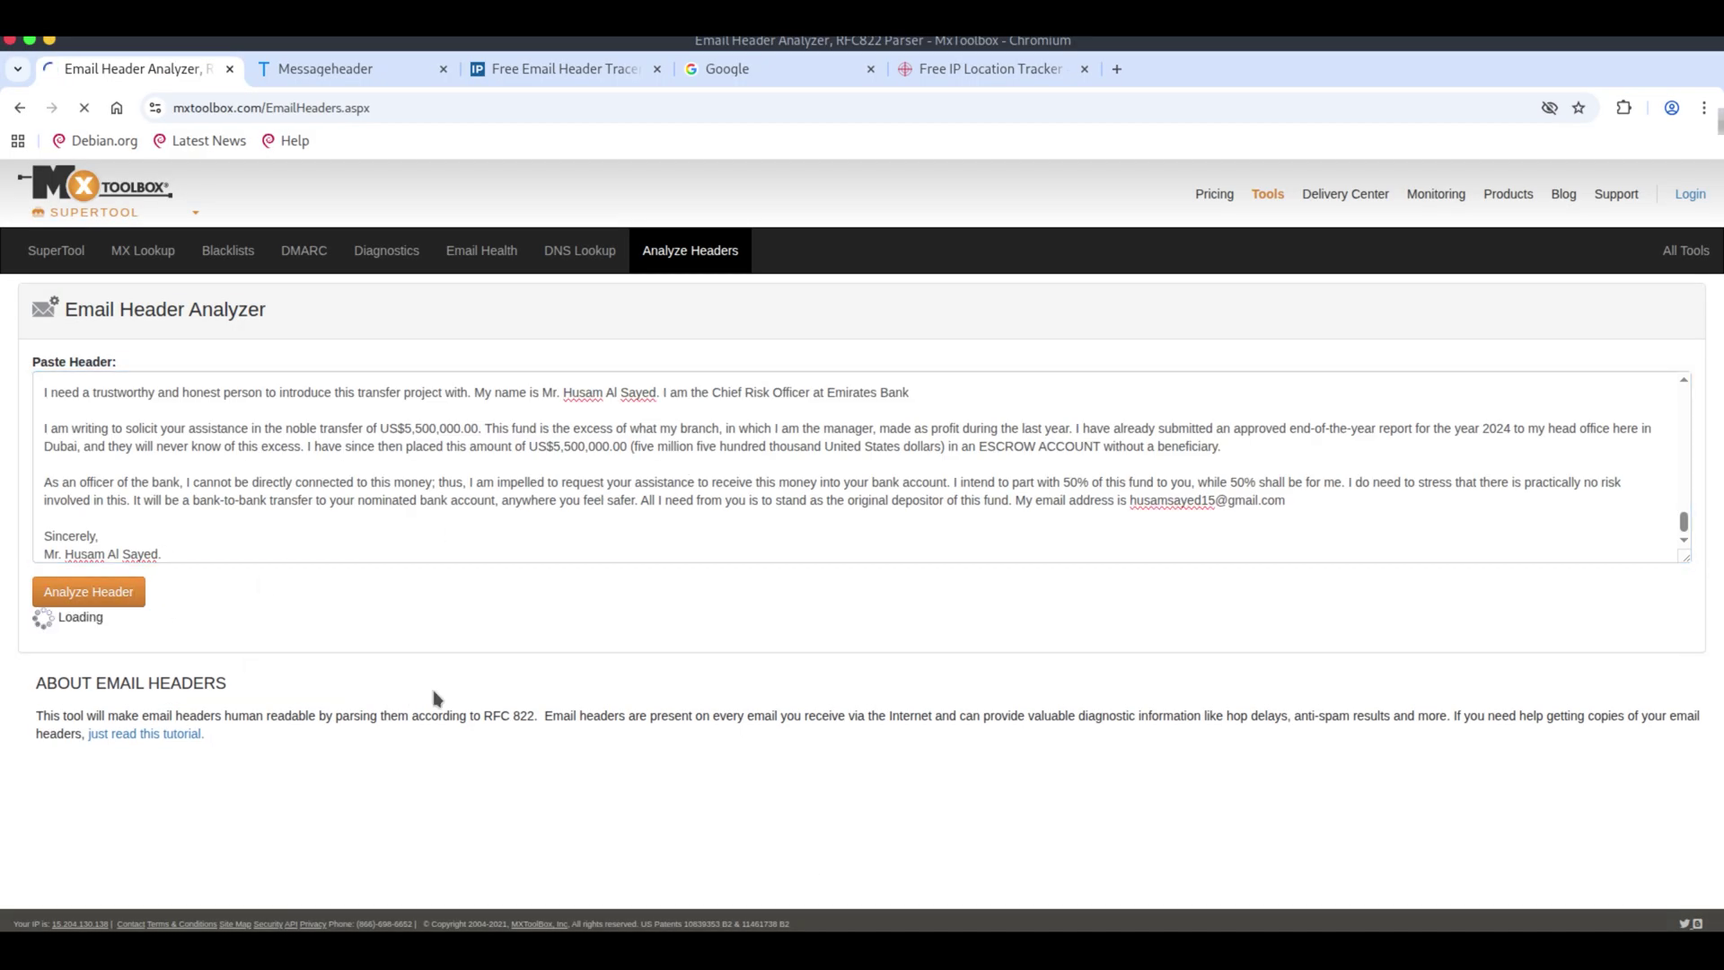
Scroll through the SPF and DKIM information for jcom.home.ne.jp.
scroll(572, 482, up, 5)
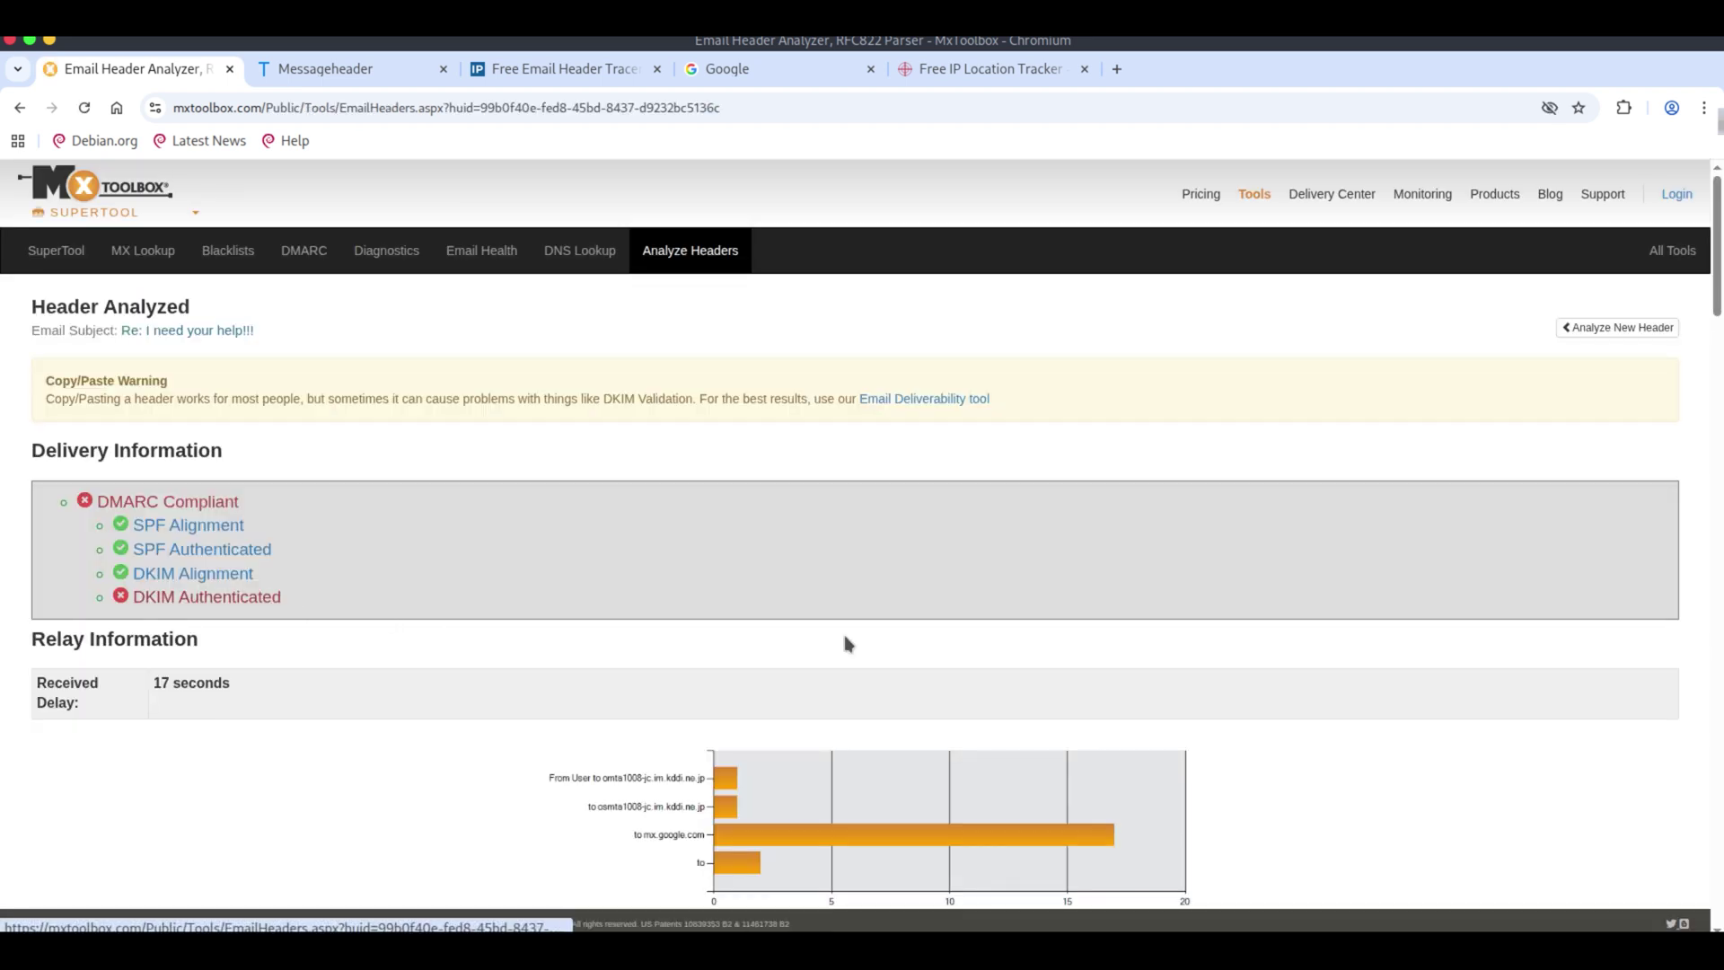
scroll(677, 669, down, 3)
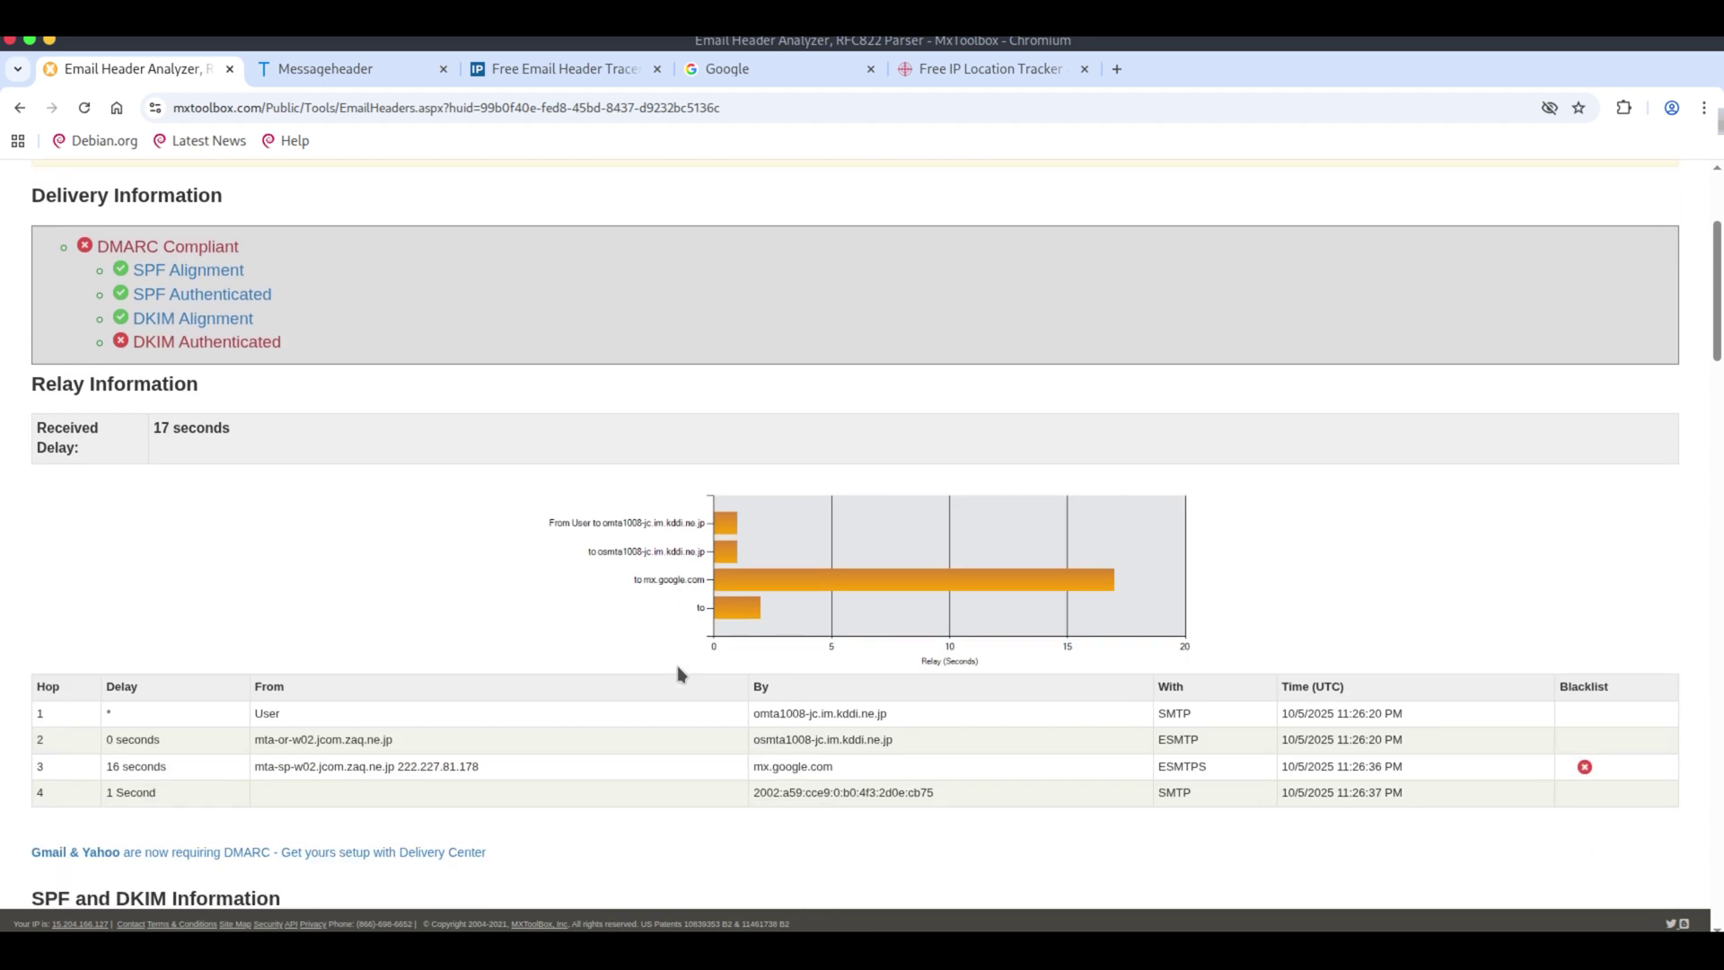
scroll(681, 673, down, 2)
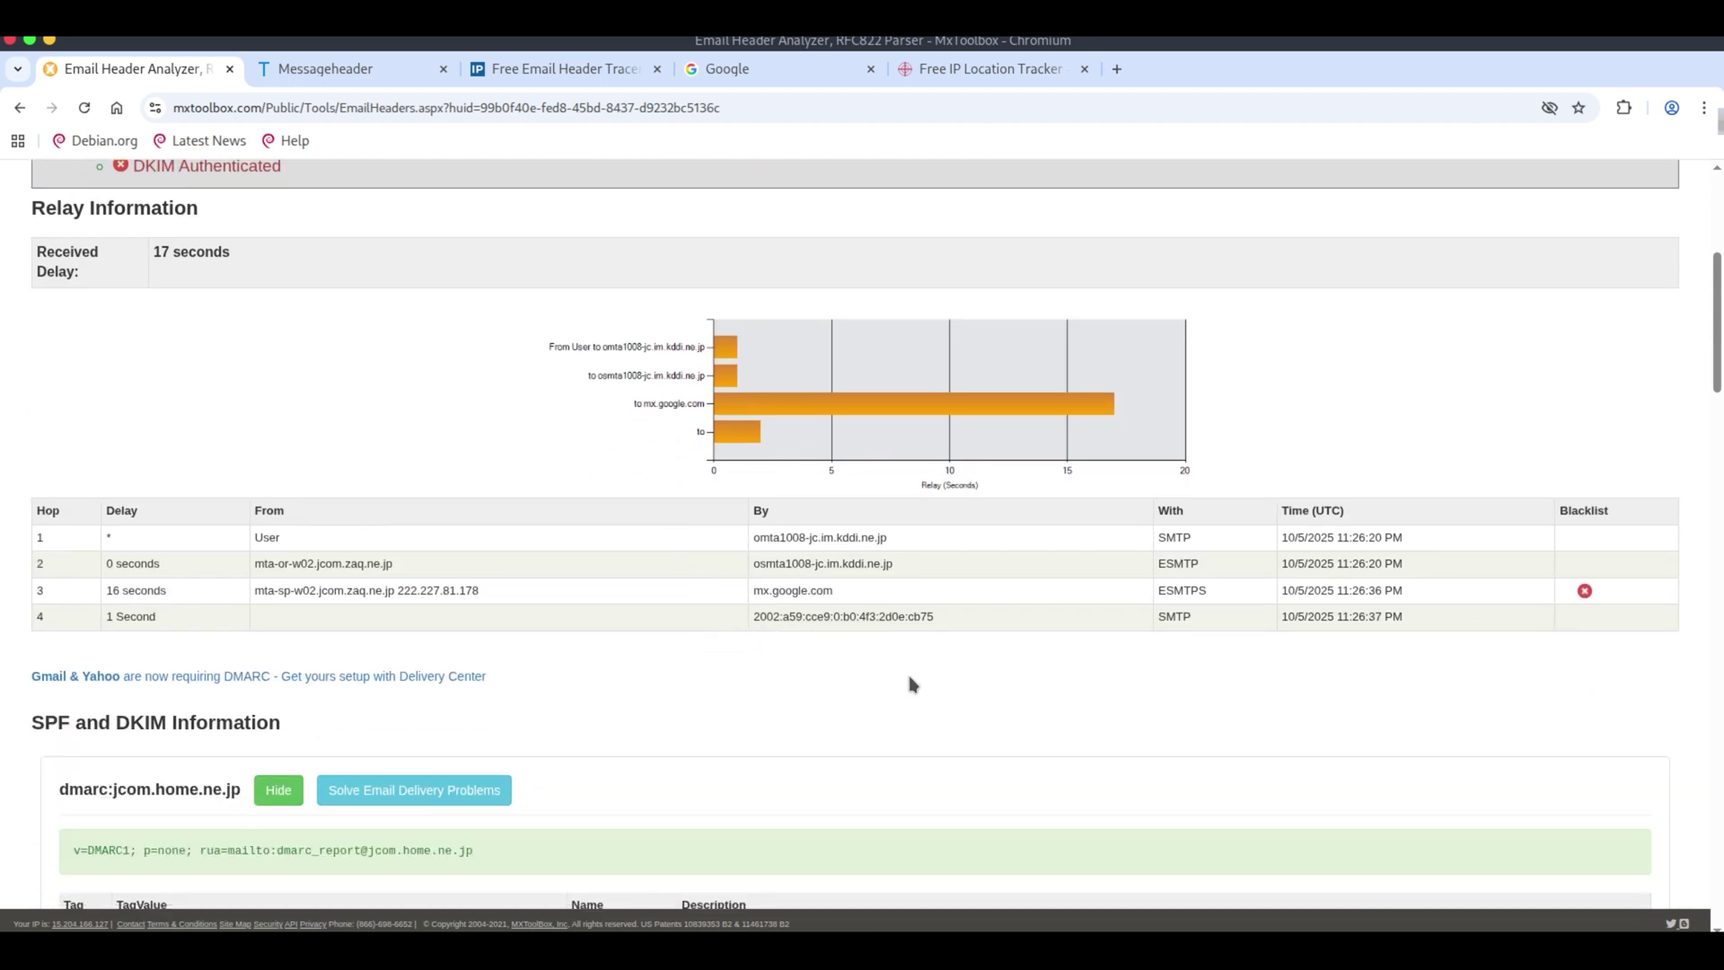
scroll(916, 683, down, 4)
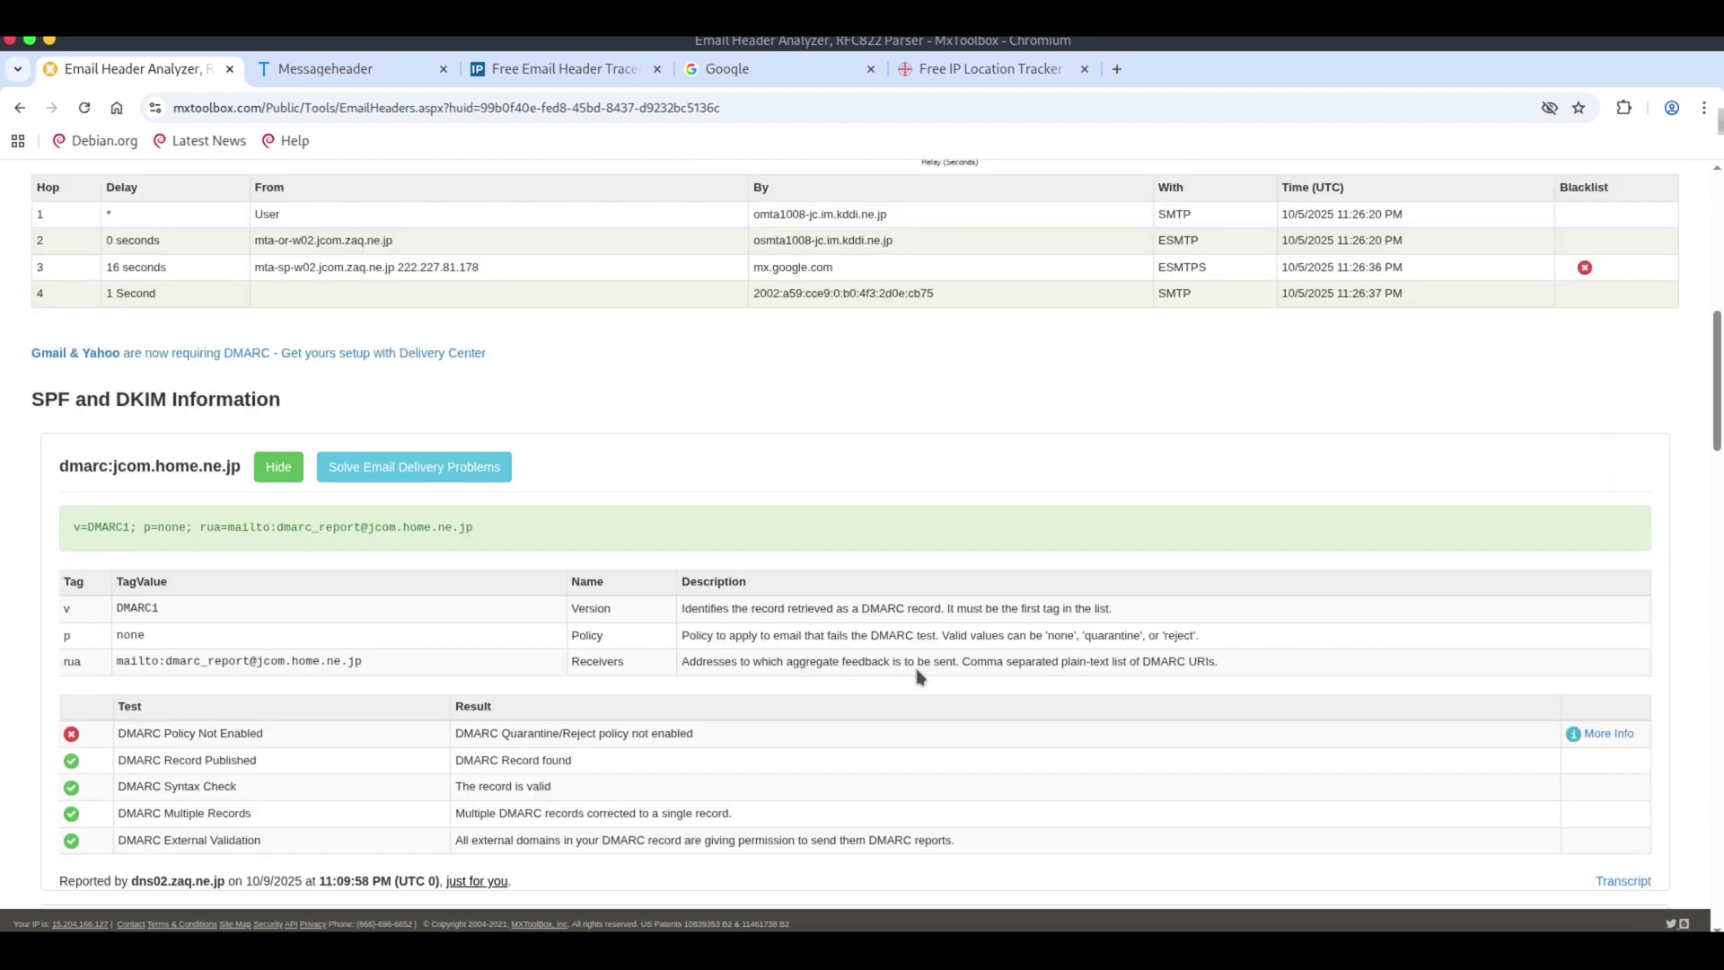
scroll(918, 675, down, 1)
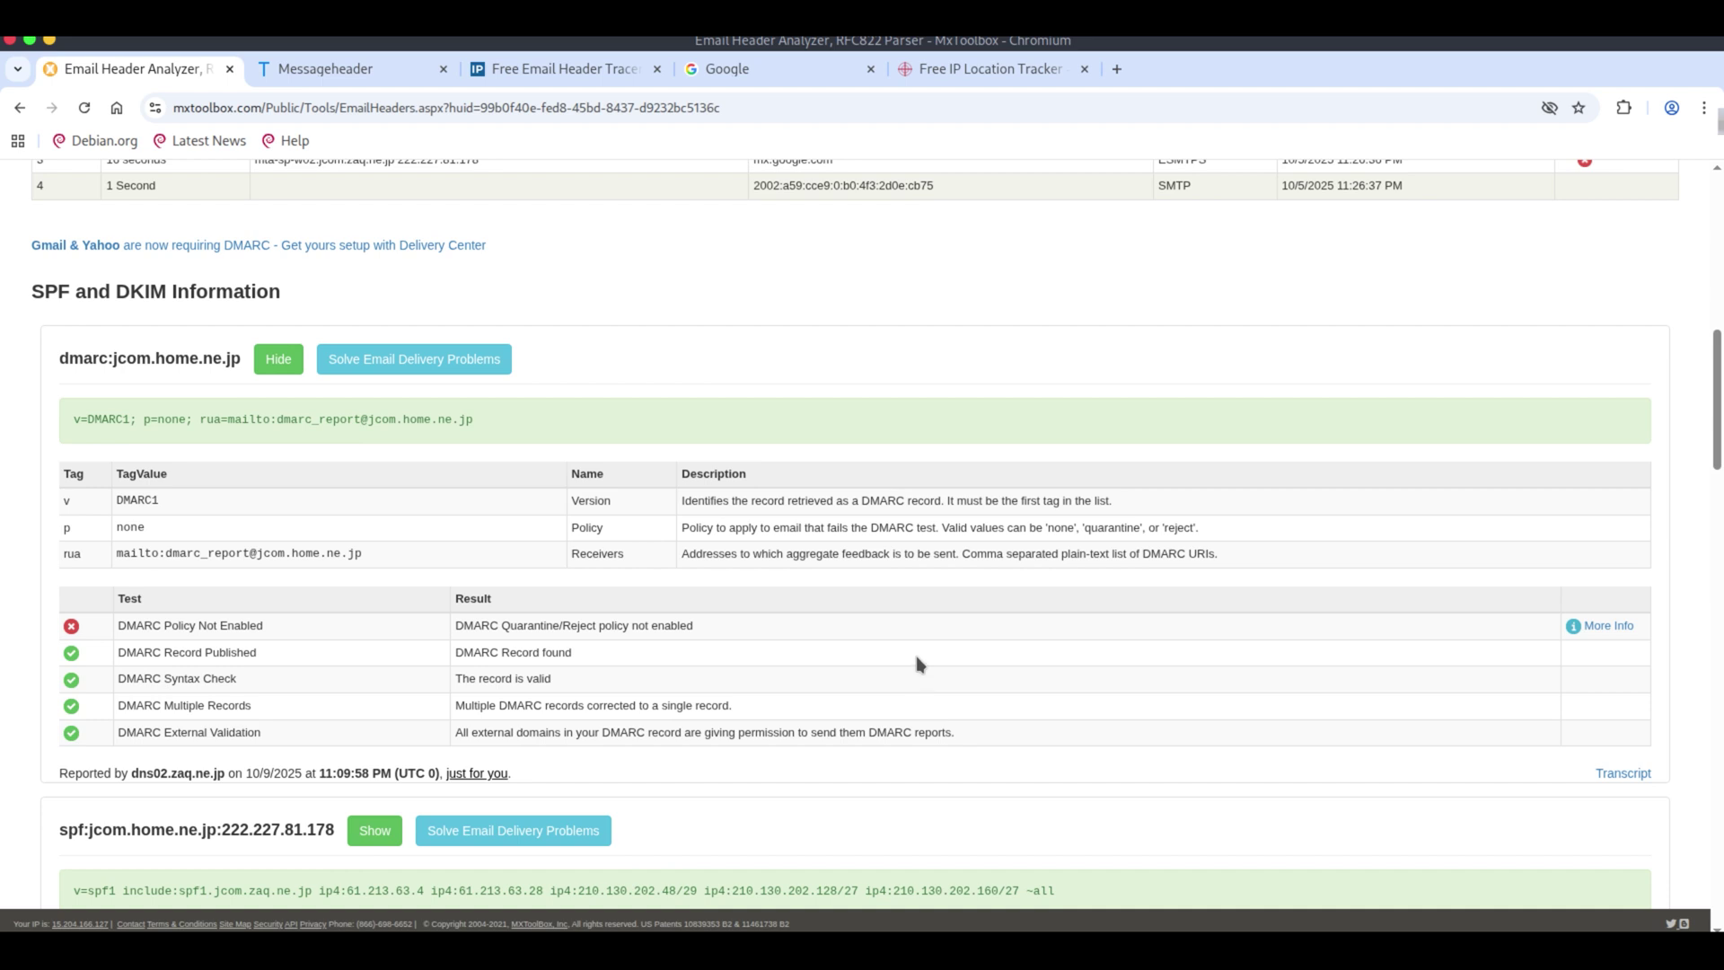
scroll(918, 664, down, 2)
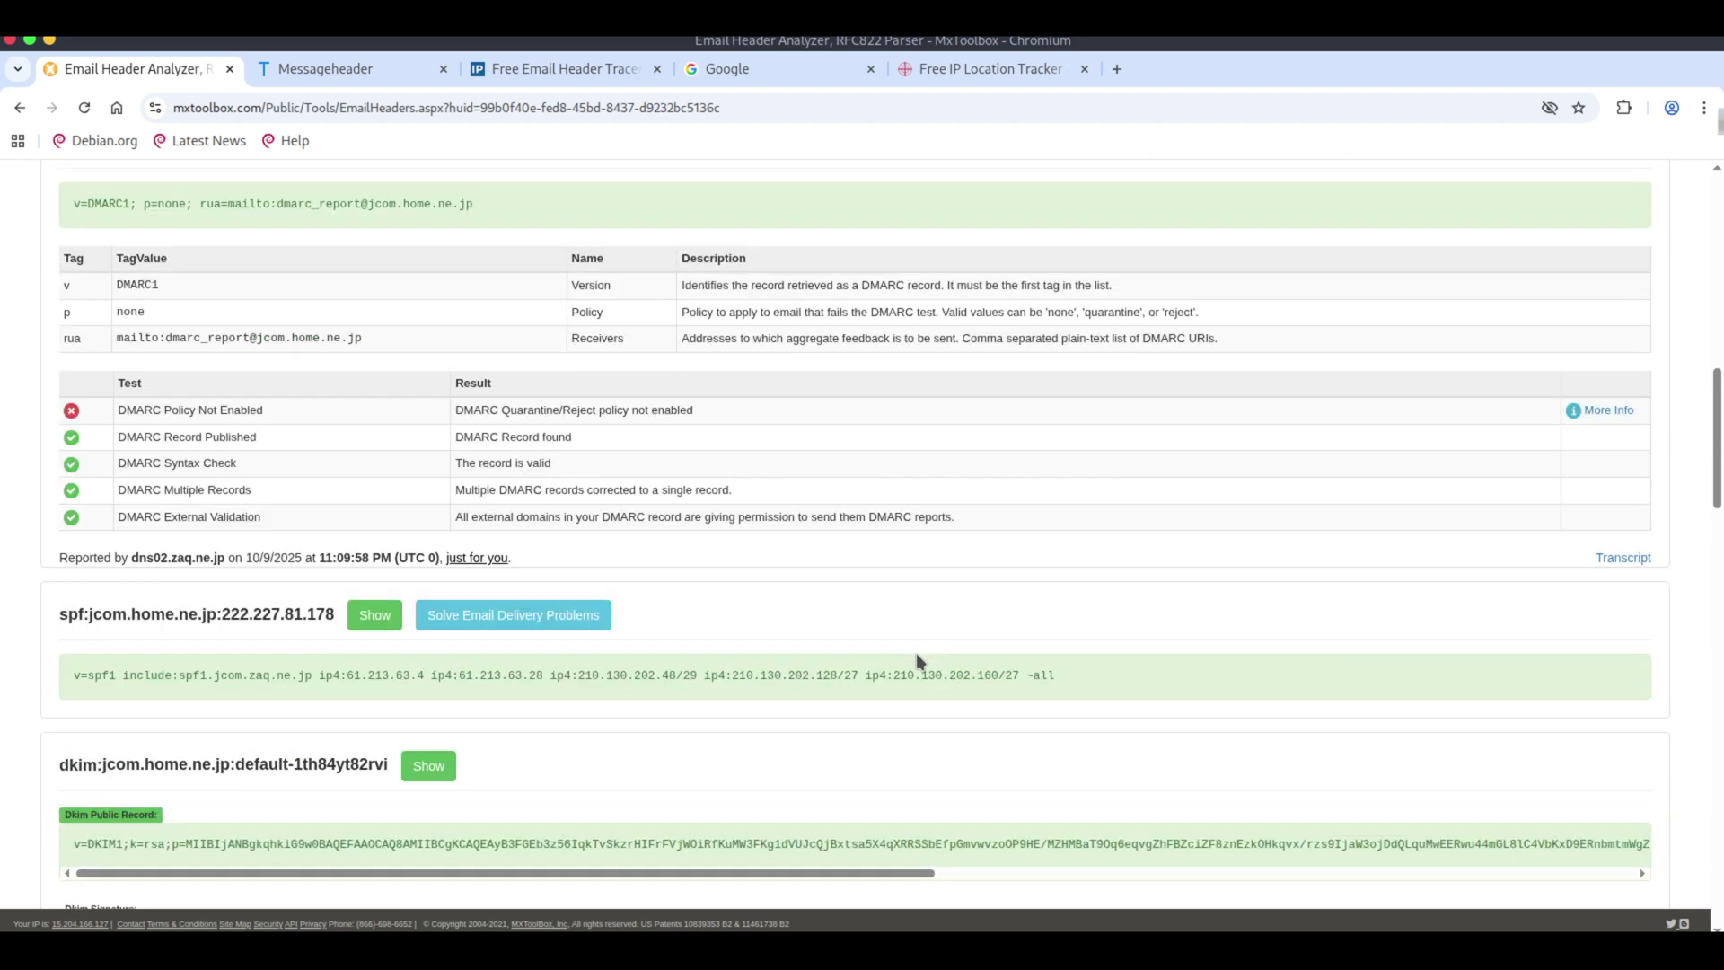
scroll(918, 655, down, 2)
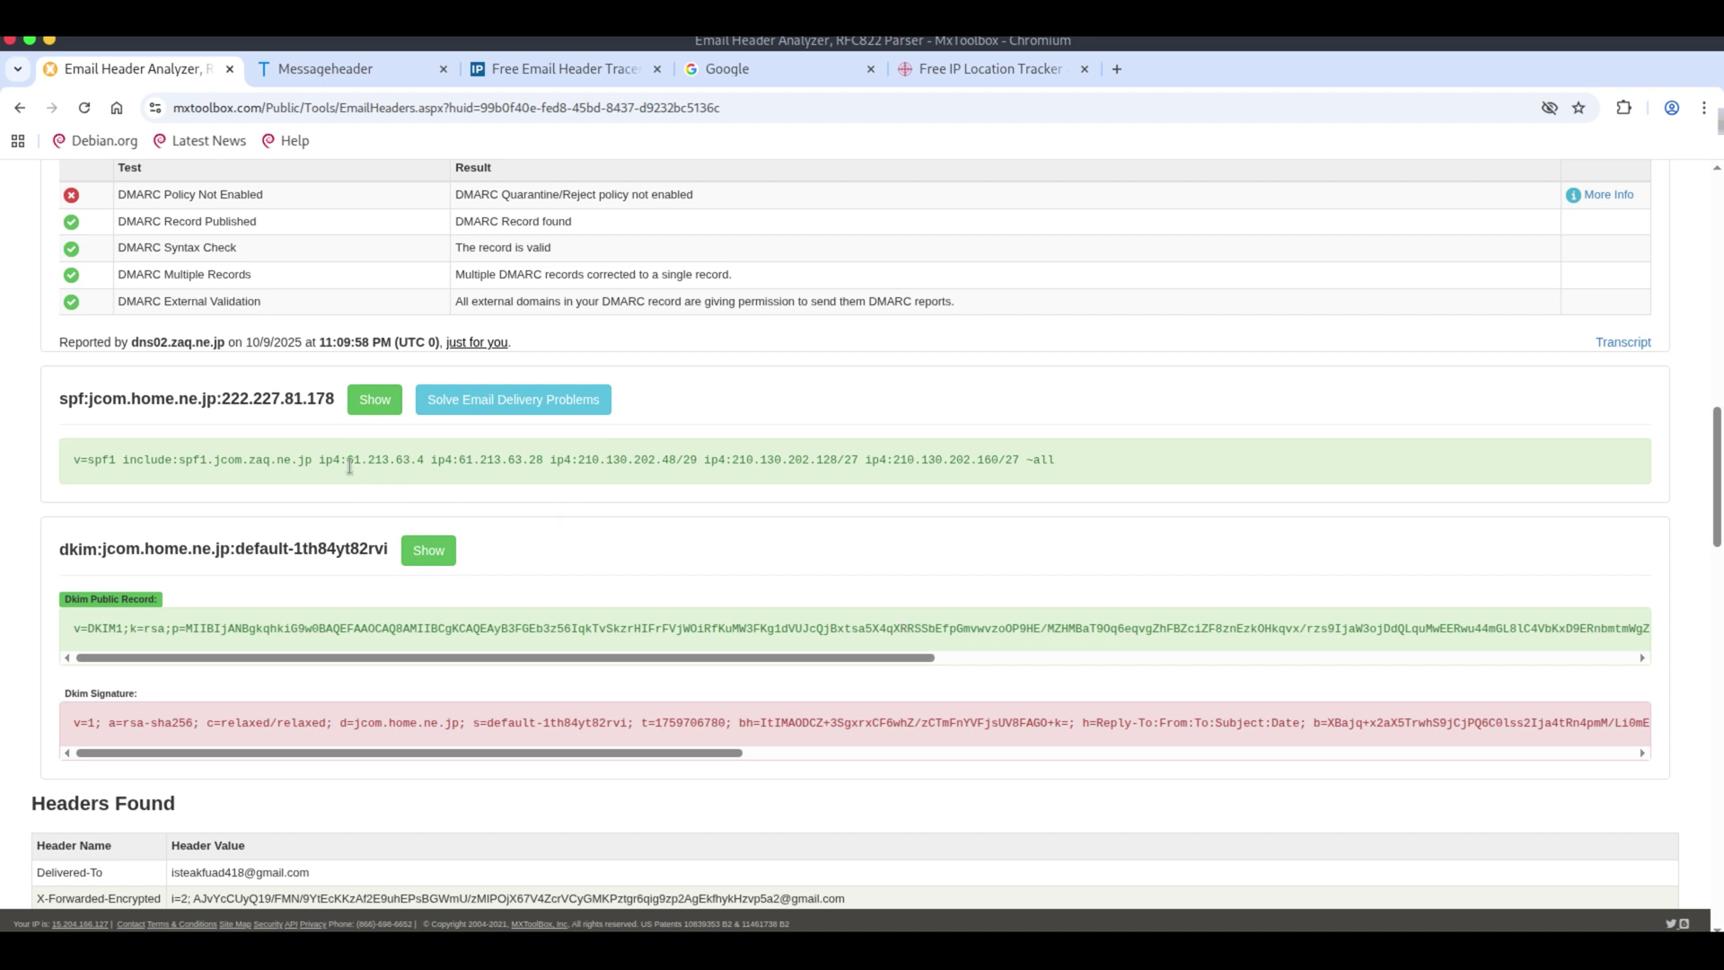
Highlight the SPF record's ip4 addresses 61.213.63.4 and 61.213.63.28.
drag(348, 459, 426, 459)
click(477, 459)
double_click(492, 460)
click(765, 467)
scroll(636, 653, down, 2)
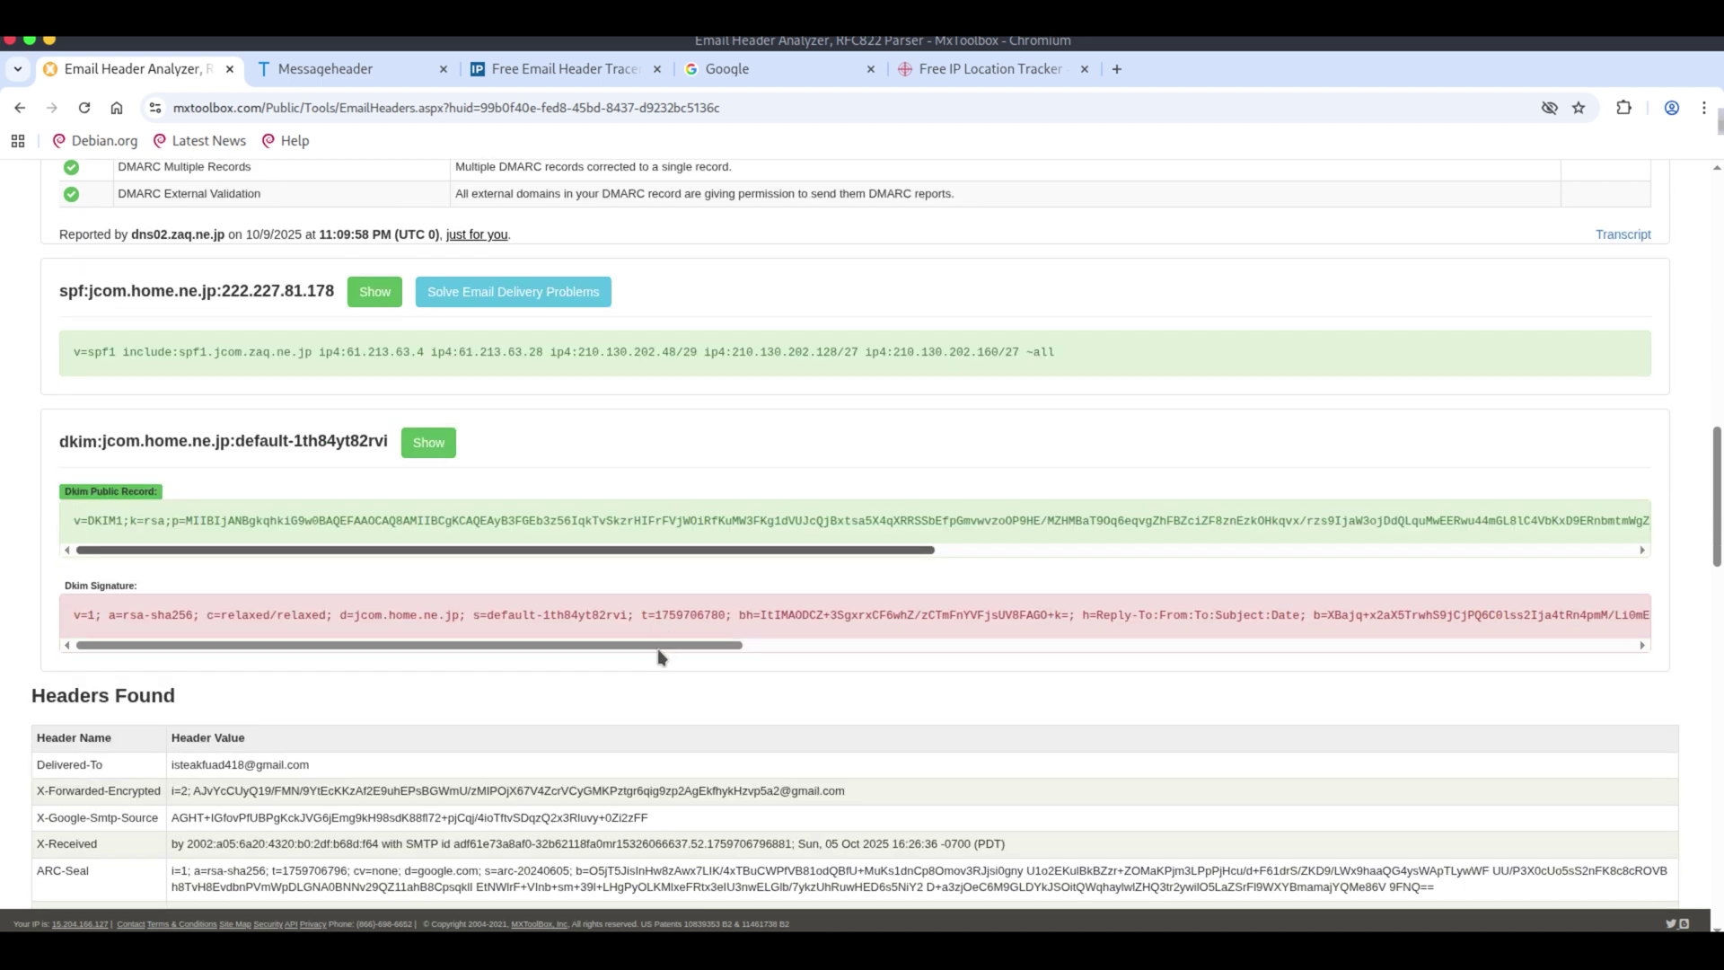
click(344, 79)
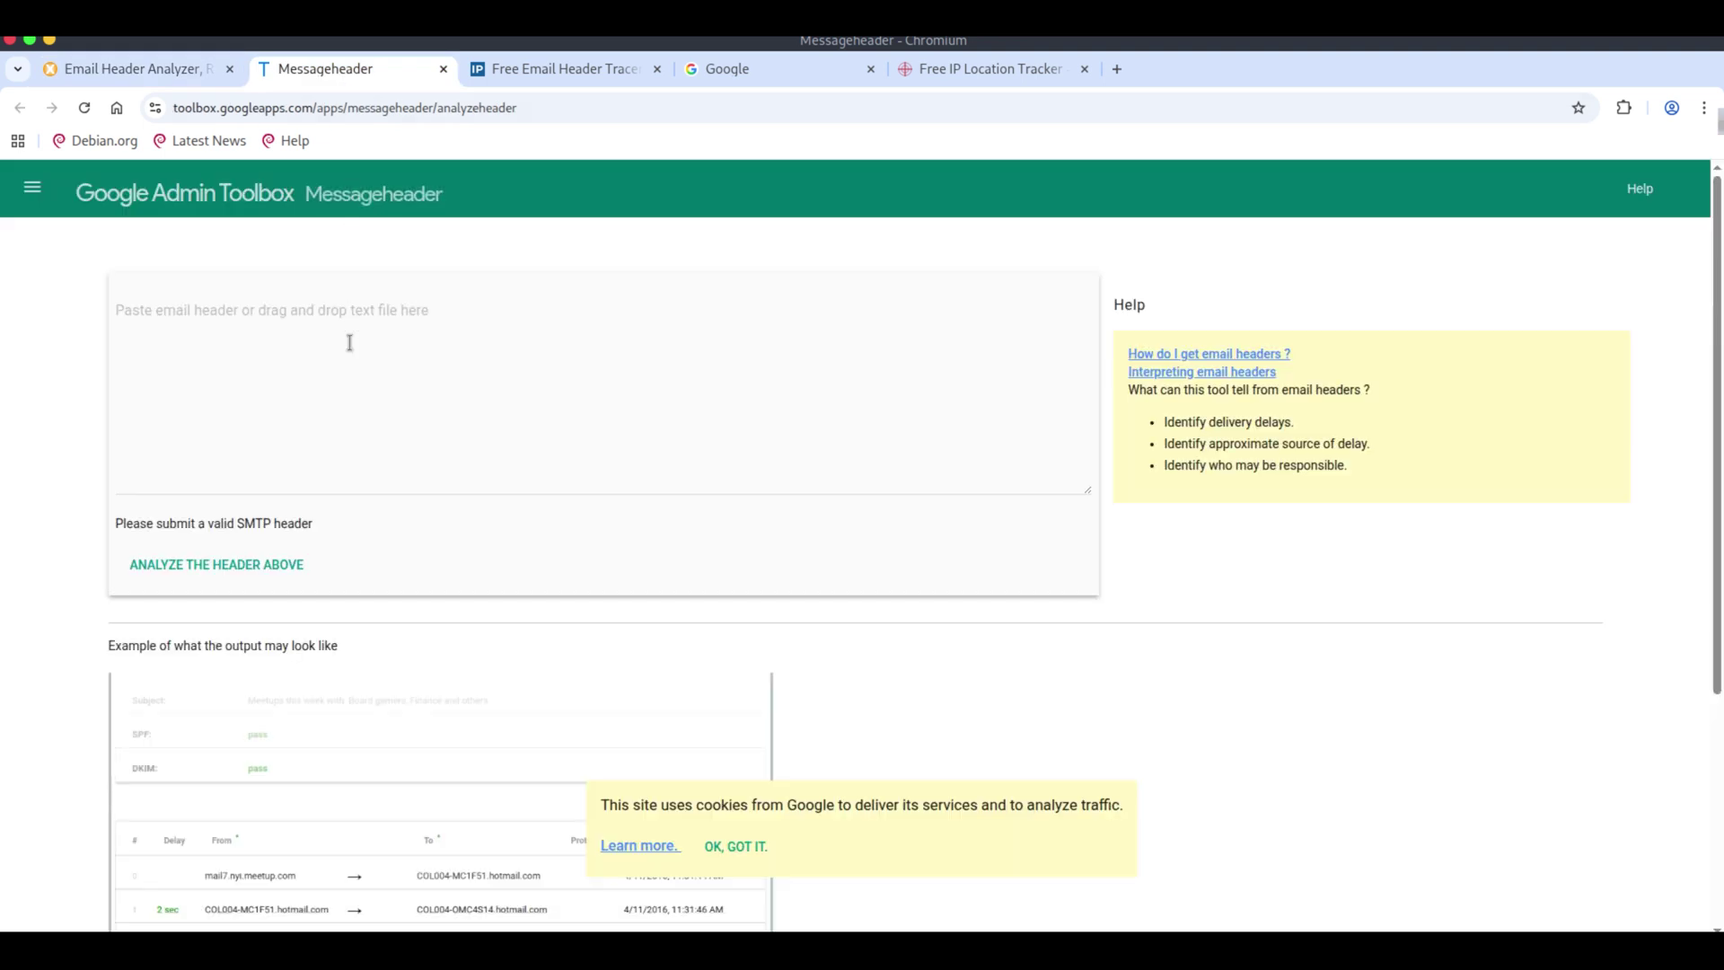
Analyse the scam header, highlight SPF sender IP 222.227.81.178, and dismiss the cookie notice.
click(350, 344)
key(ctrl+v)
click(266, 563)
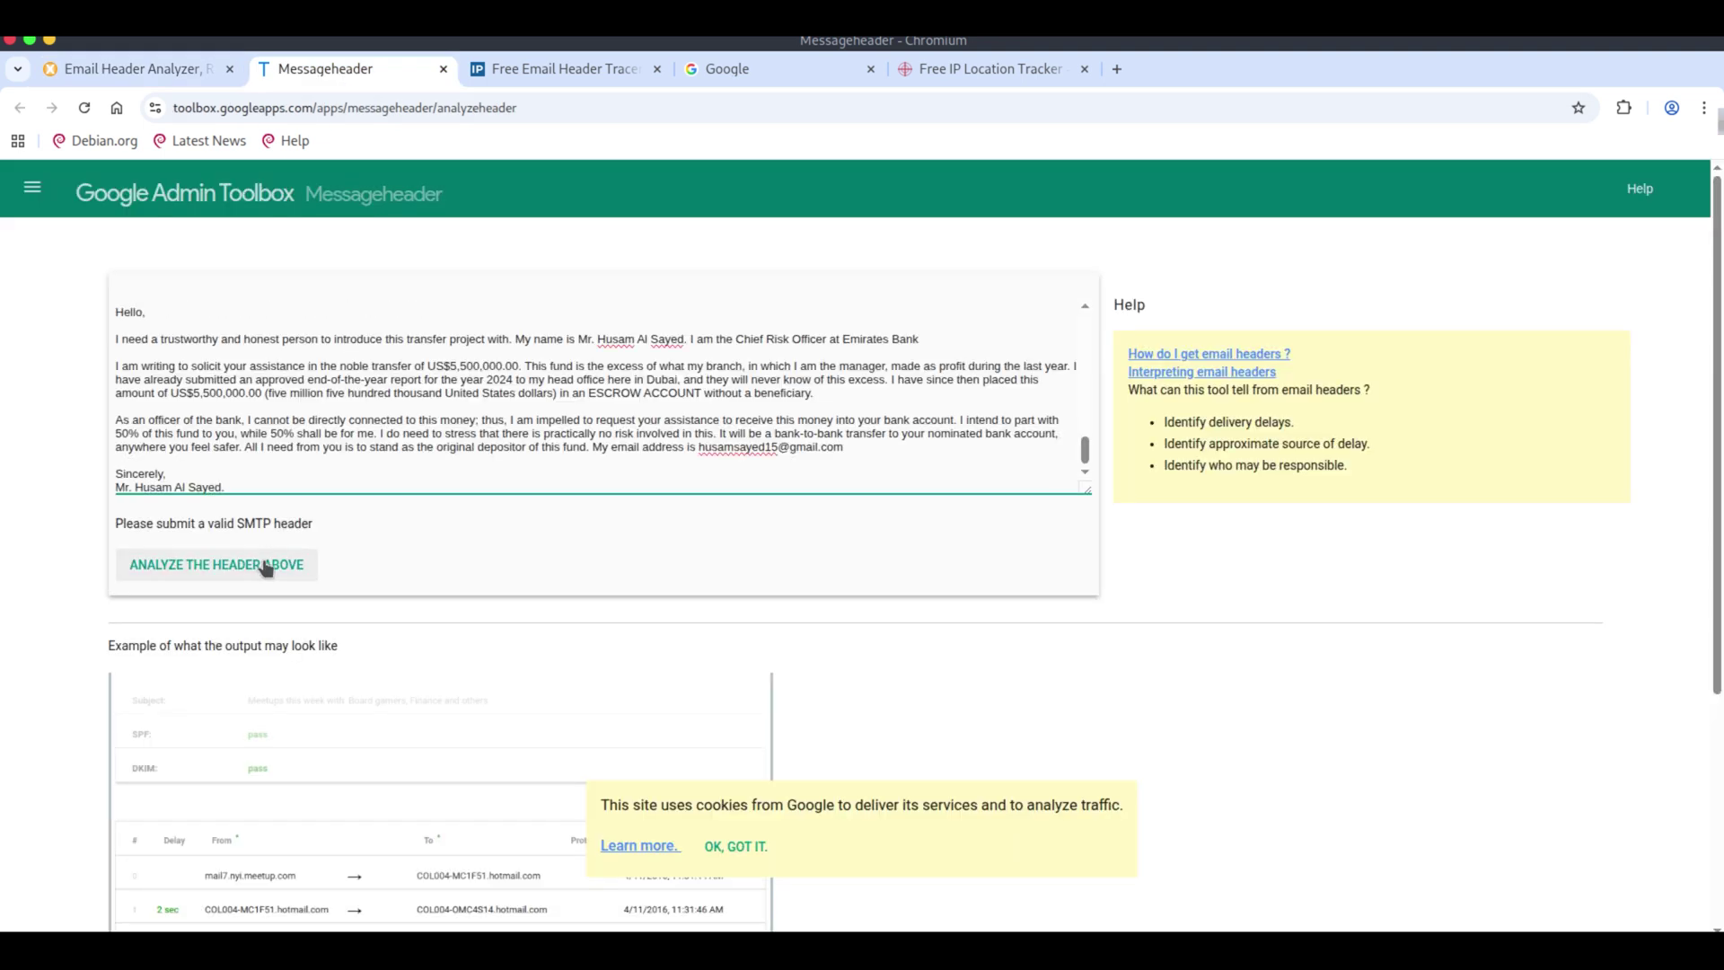
scroll(593, 433, up, 3)
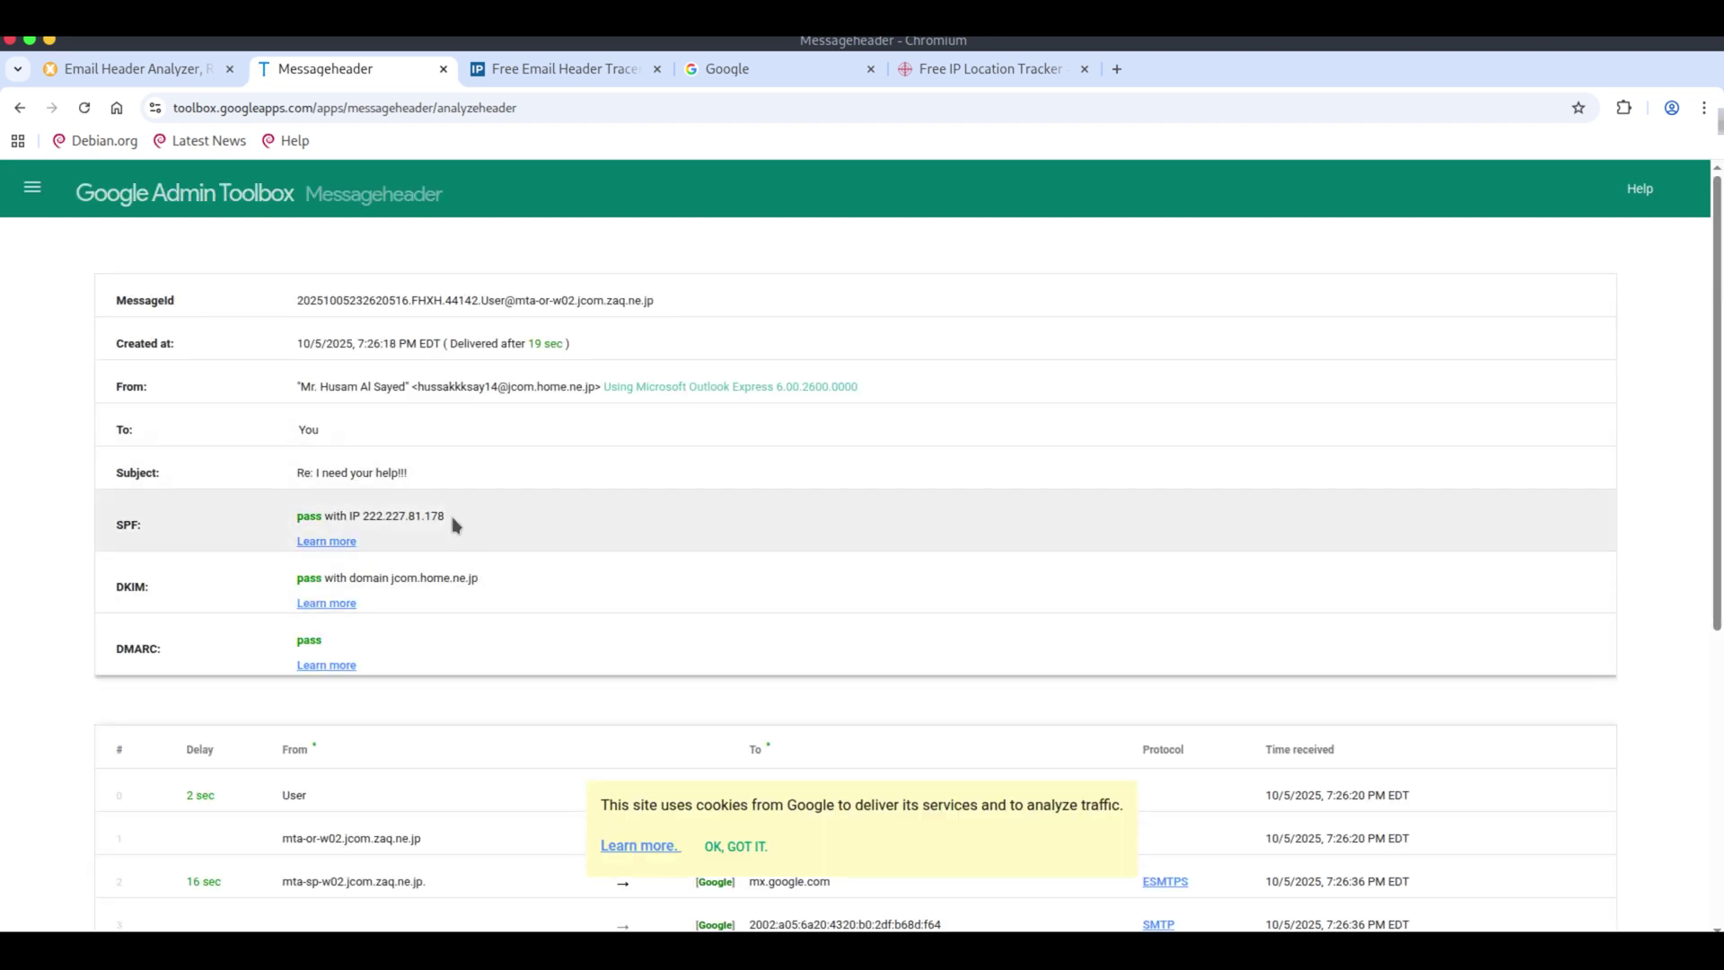
drag(452, 520, 364, 516)
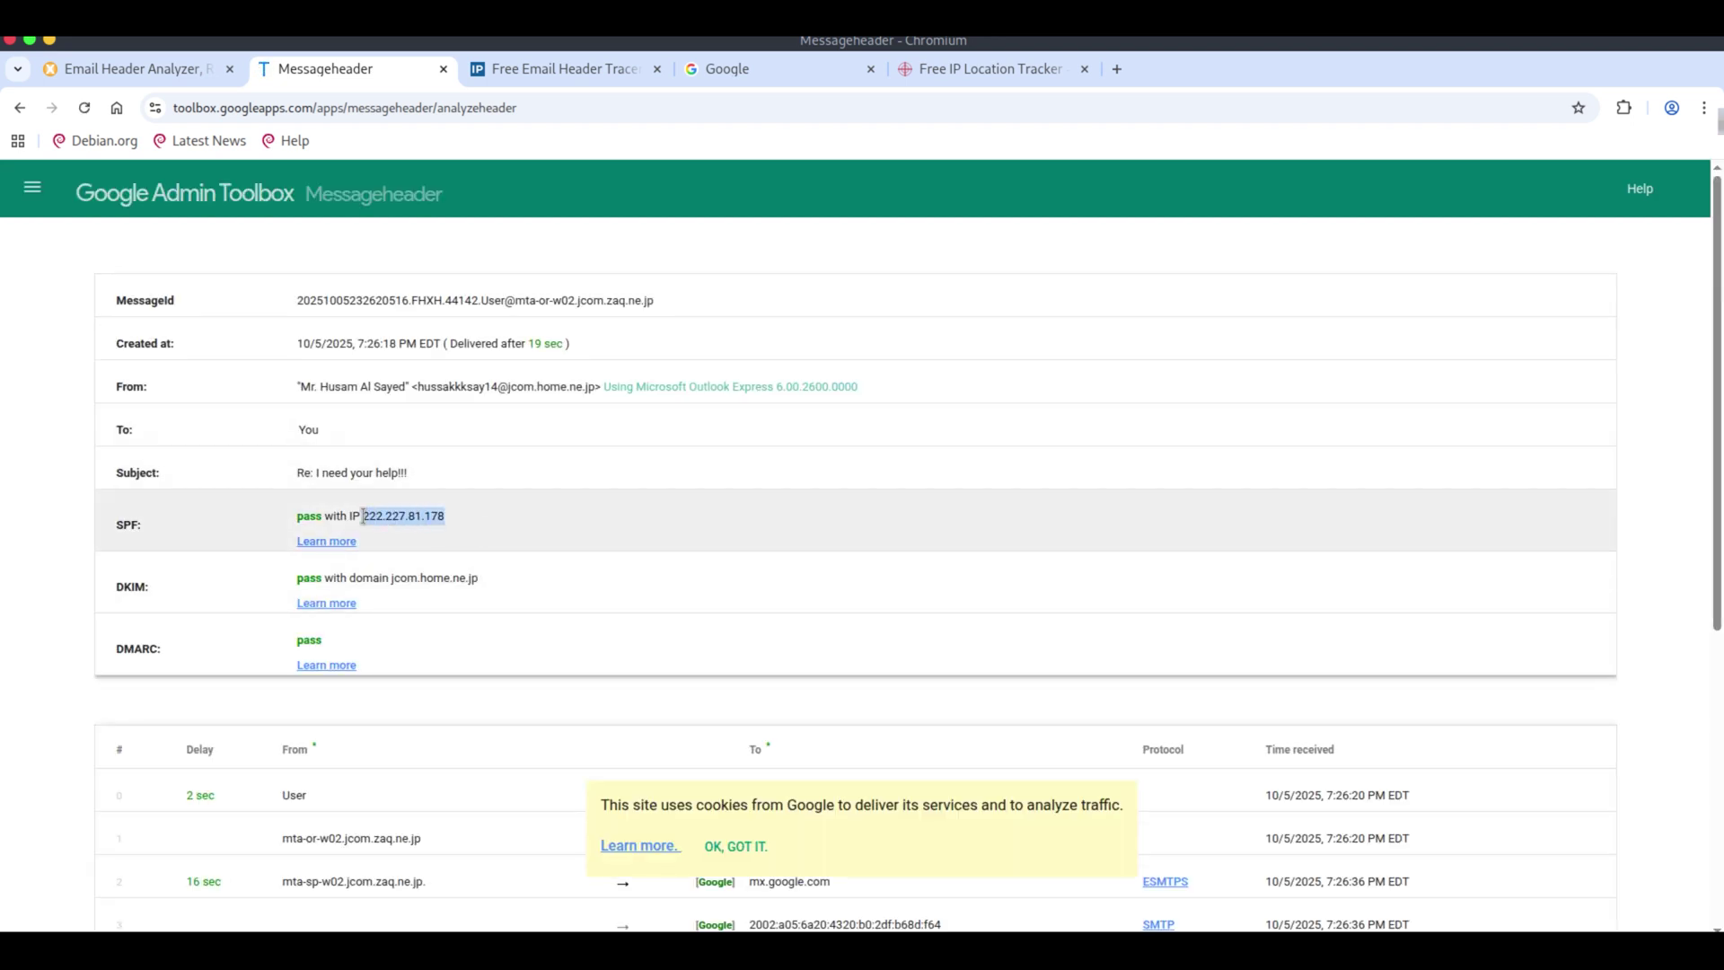
click(493, 513)
click(732, 846)
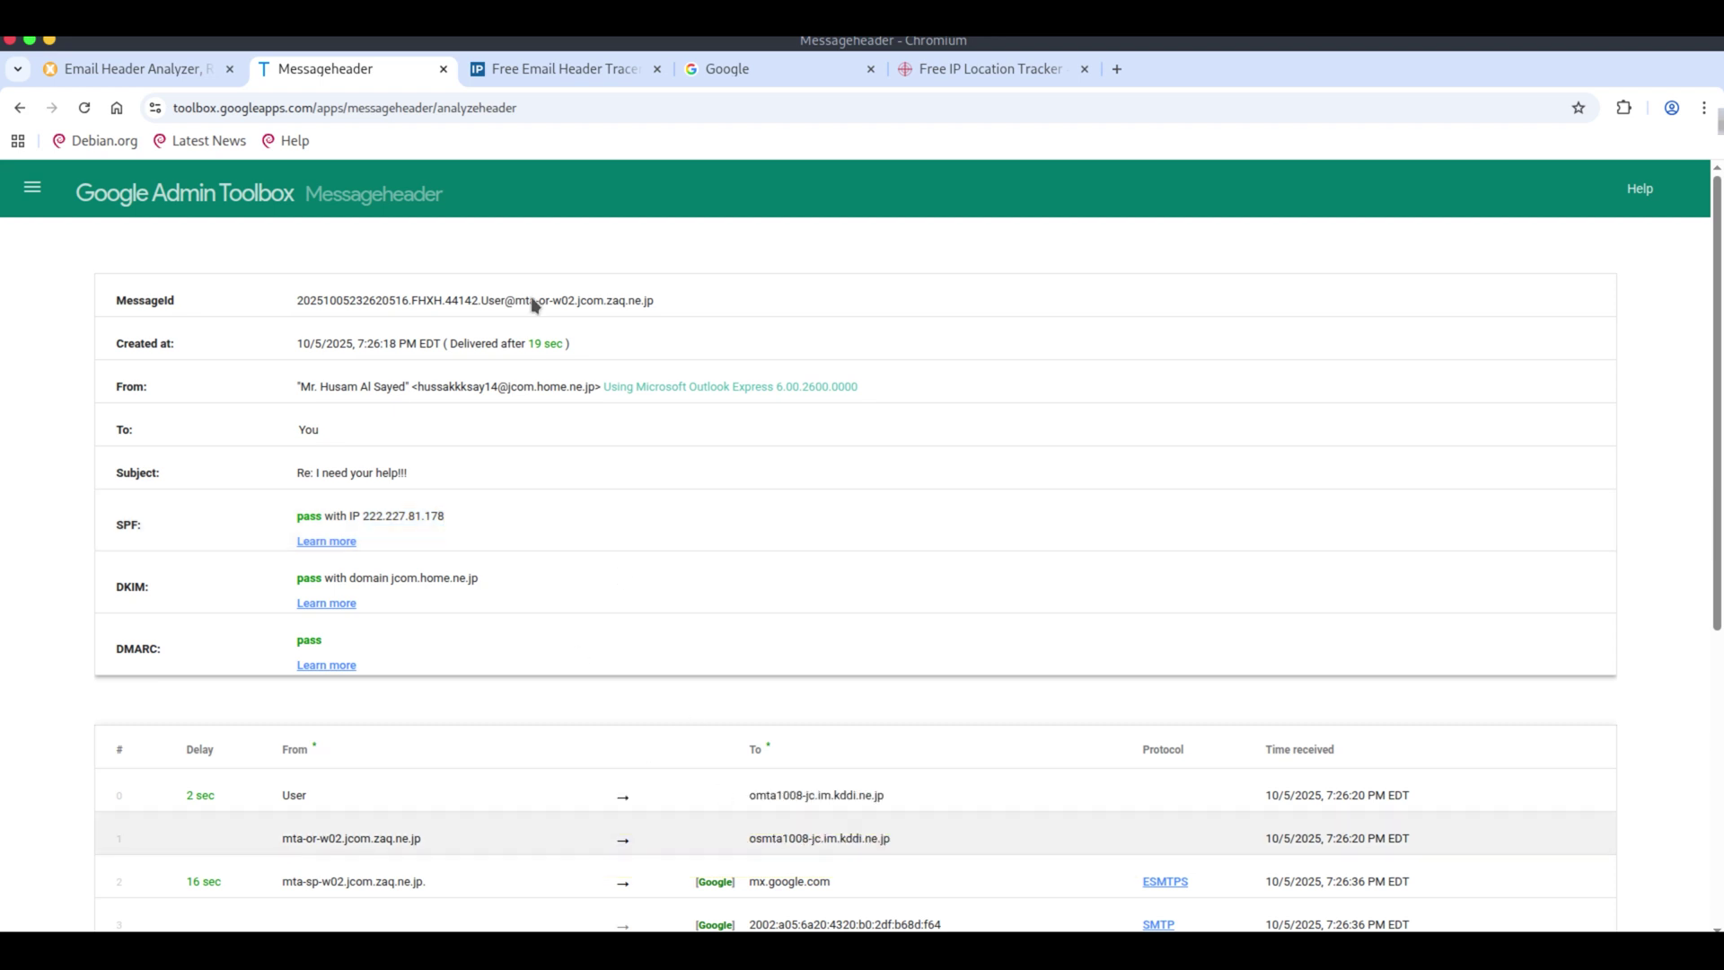
Trace the pasted header to sender IP 222.227.81.178 in Tokyo and select coordinates 35.689497, 139.692317.
click(555, 78)
key(ctrl+v)
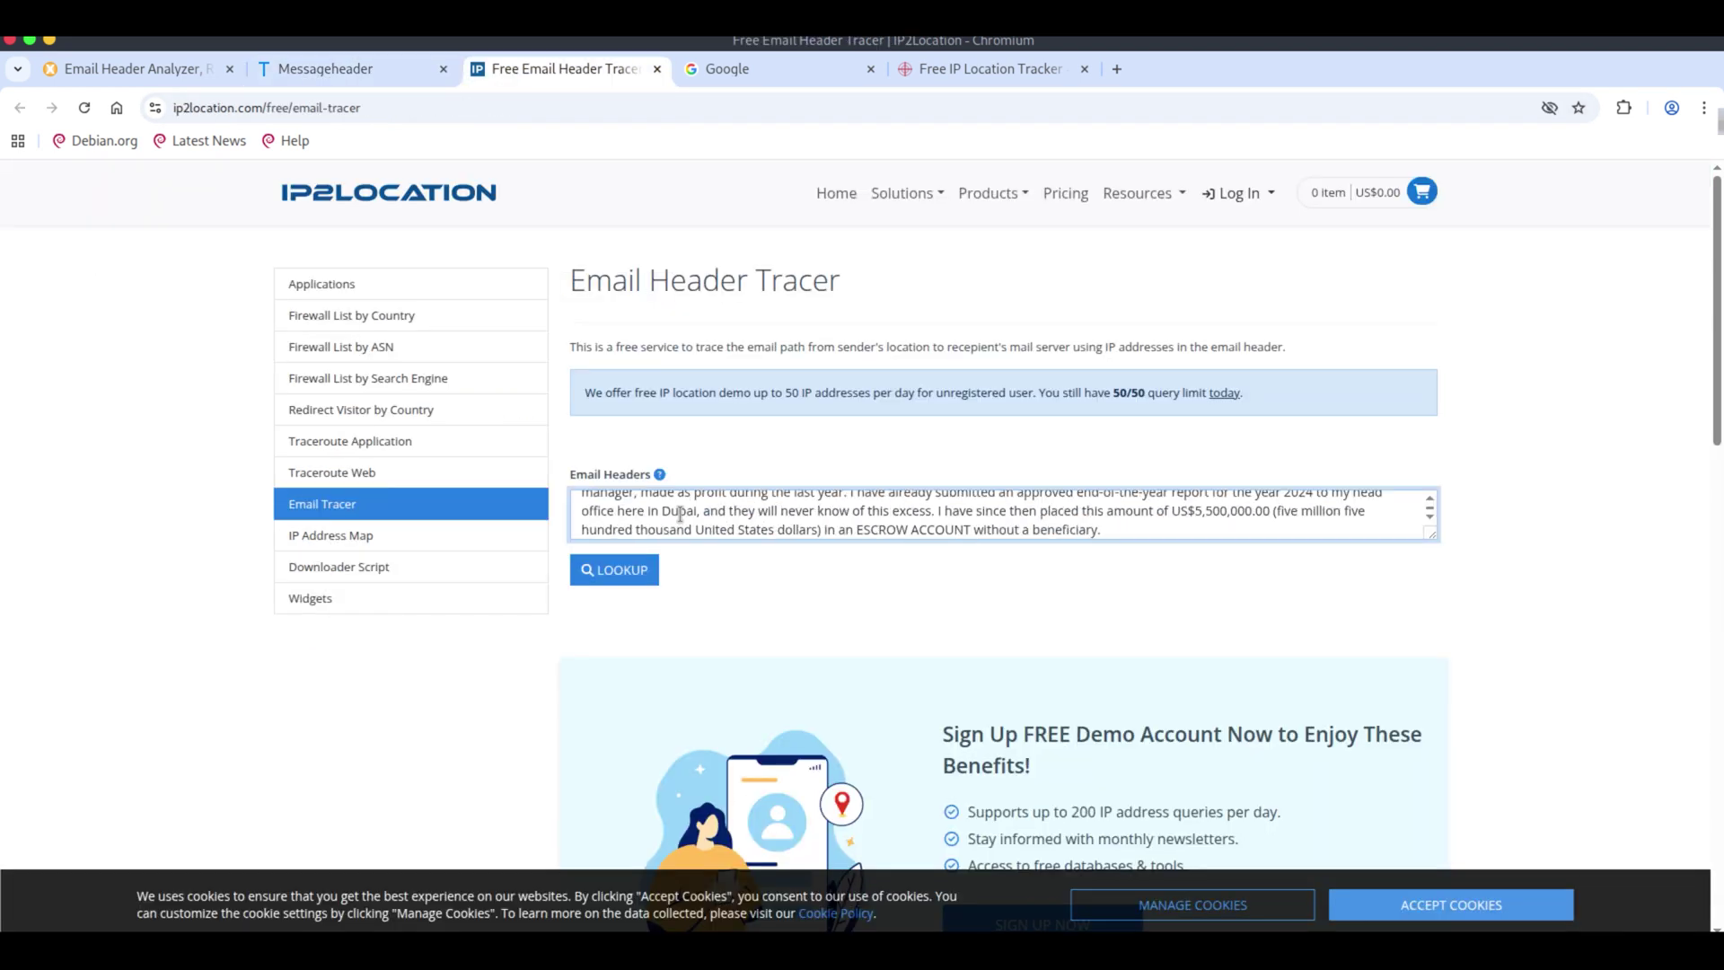
click(632, 577)
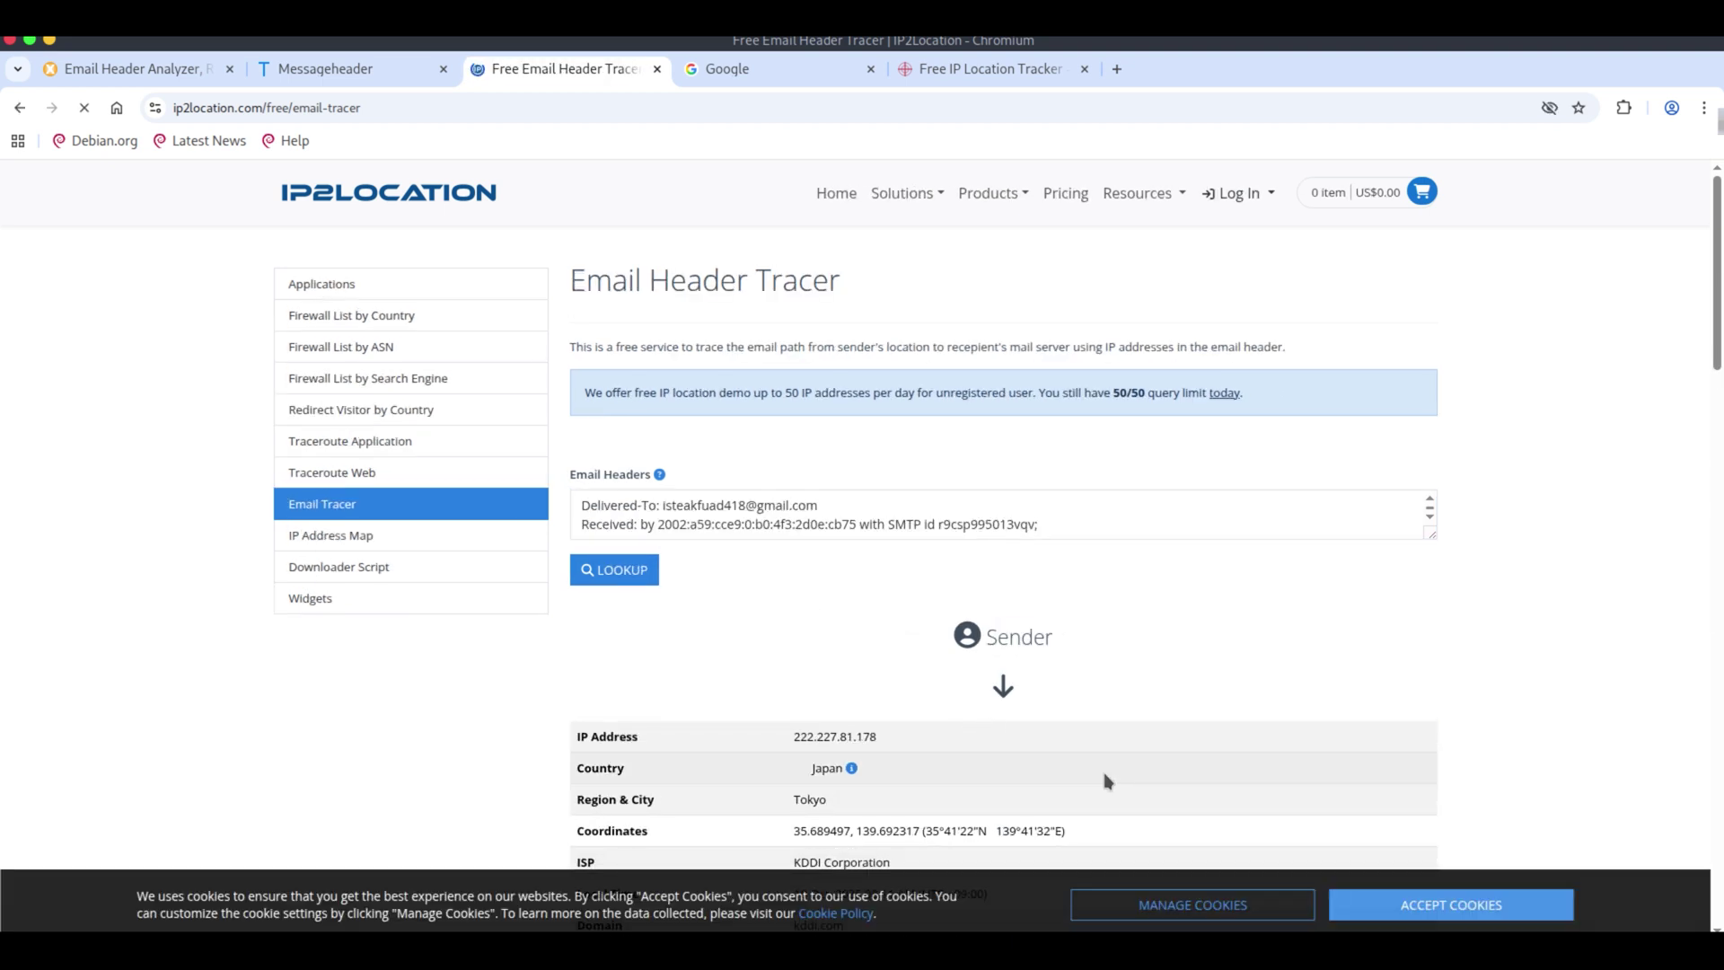
scroll(1074, 806, down, 2)
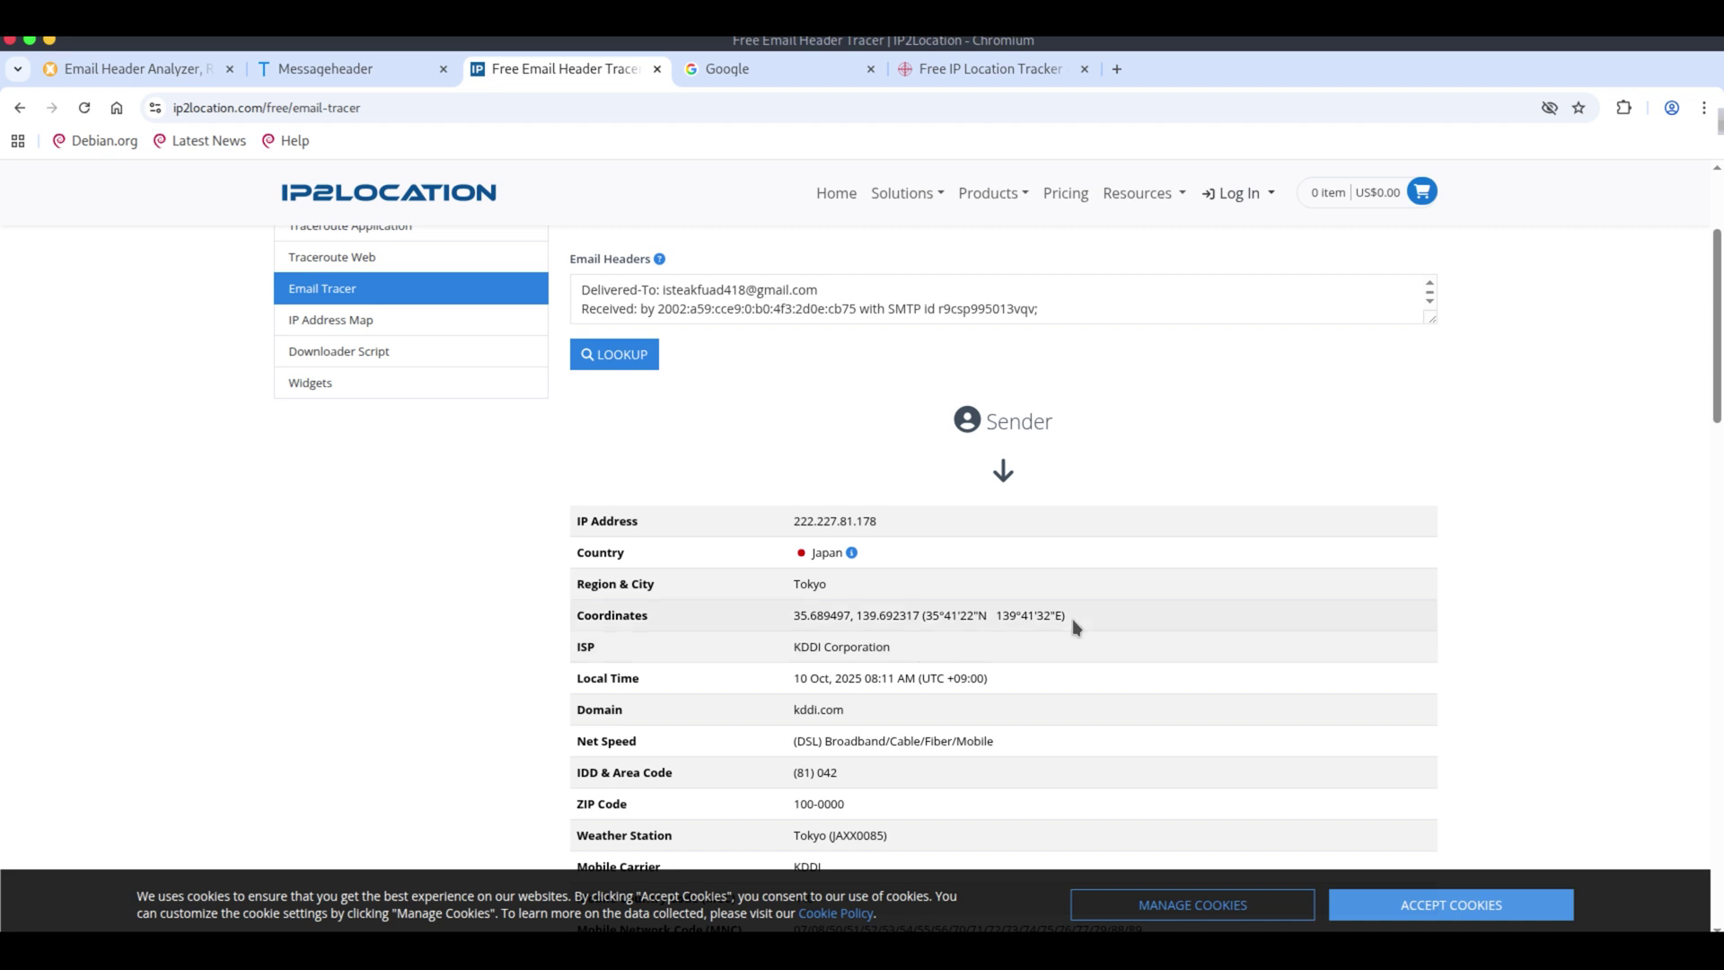
drag(1073, 618, 796, 618)
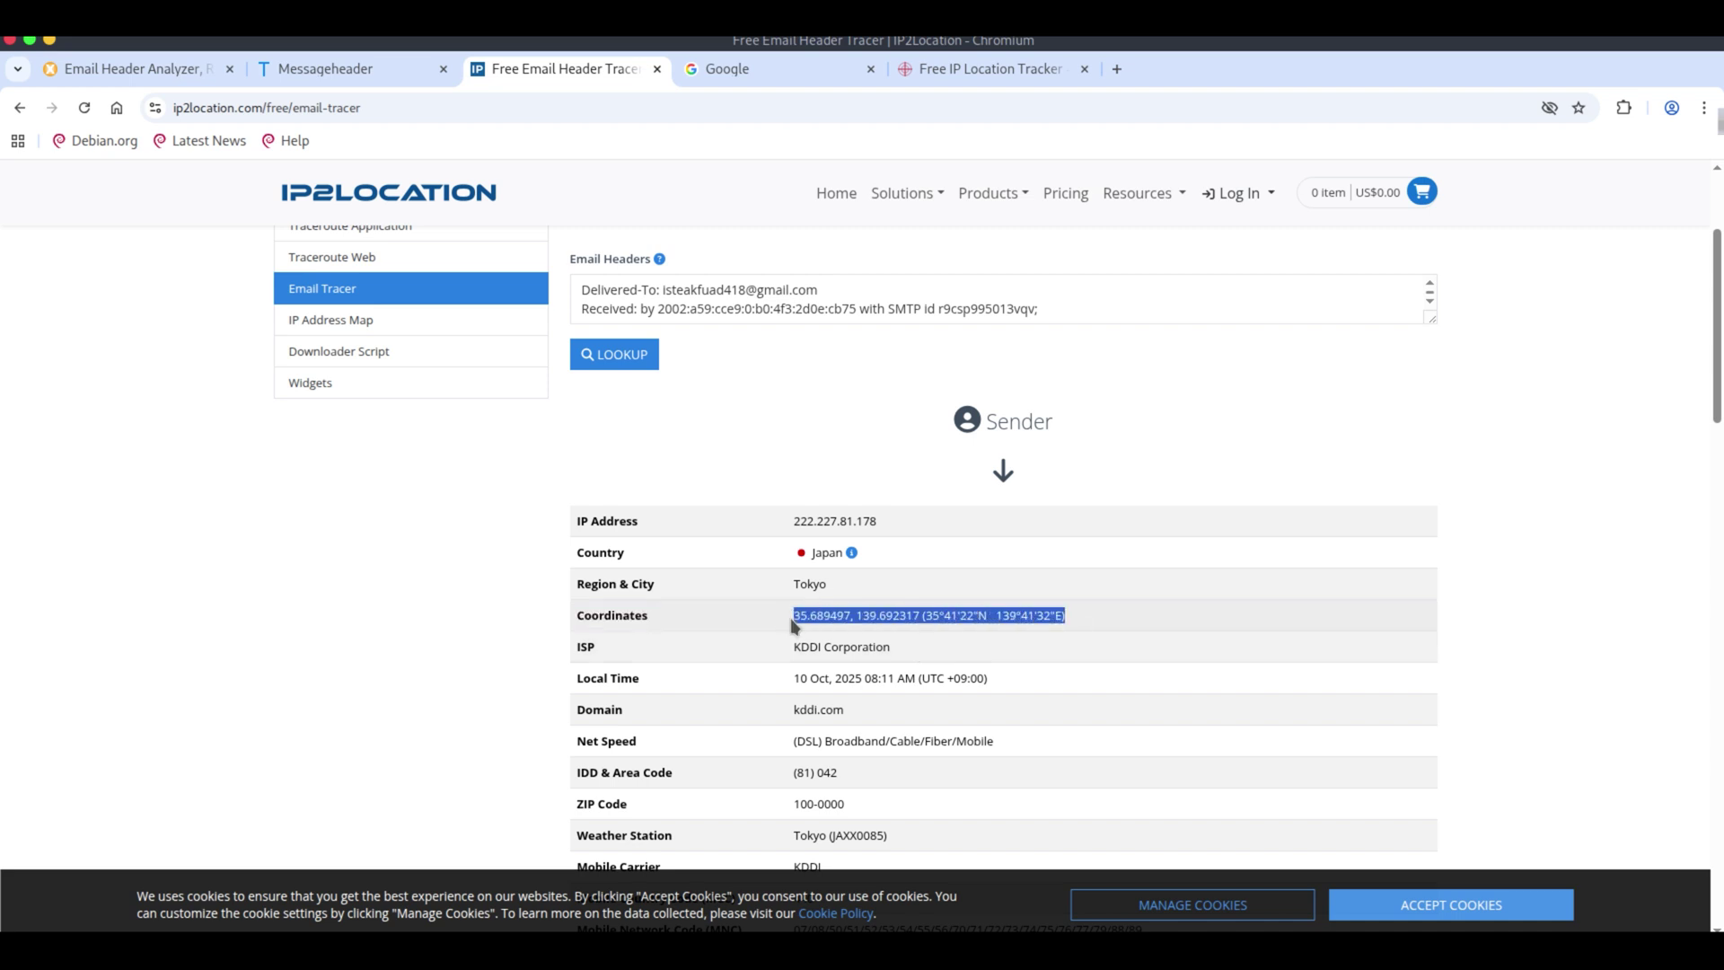
Search Google for the coordinates 35.689497, 139.692317 to pin them on a map.
click(728, 69)
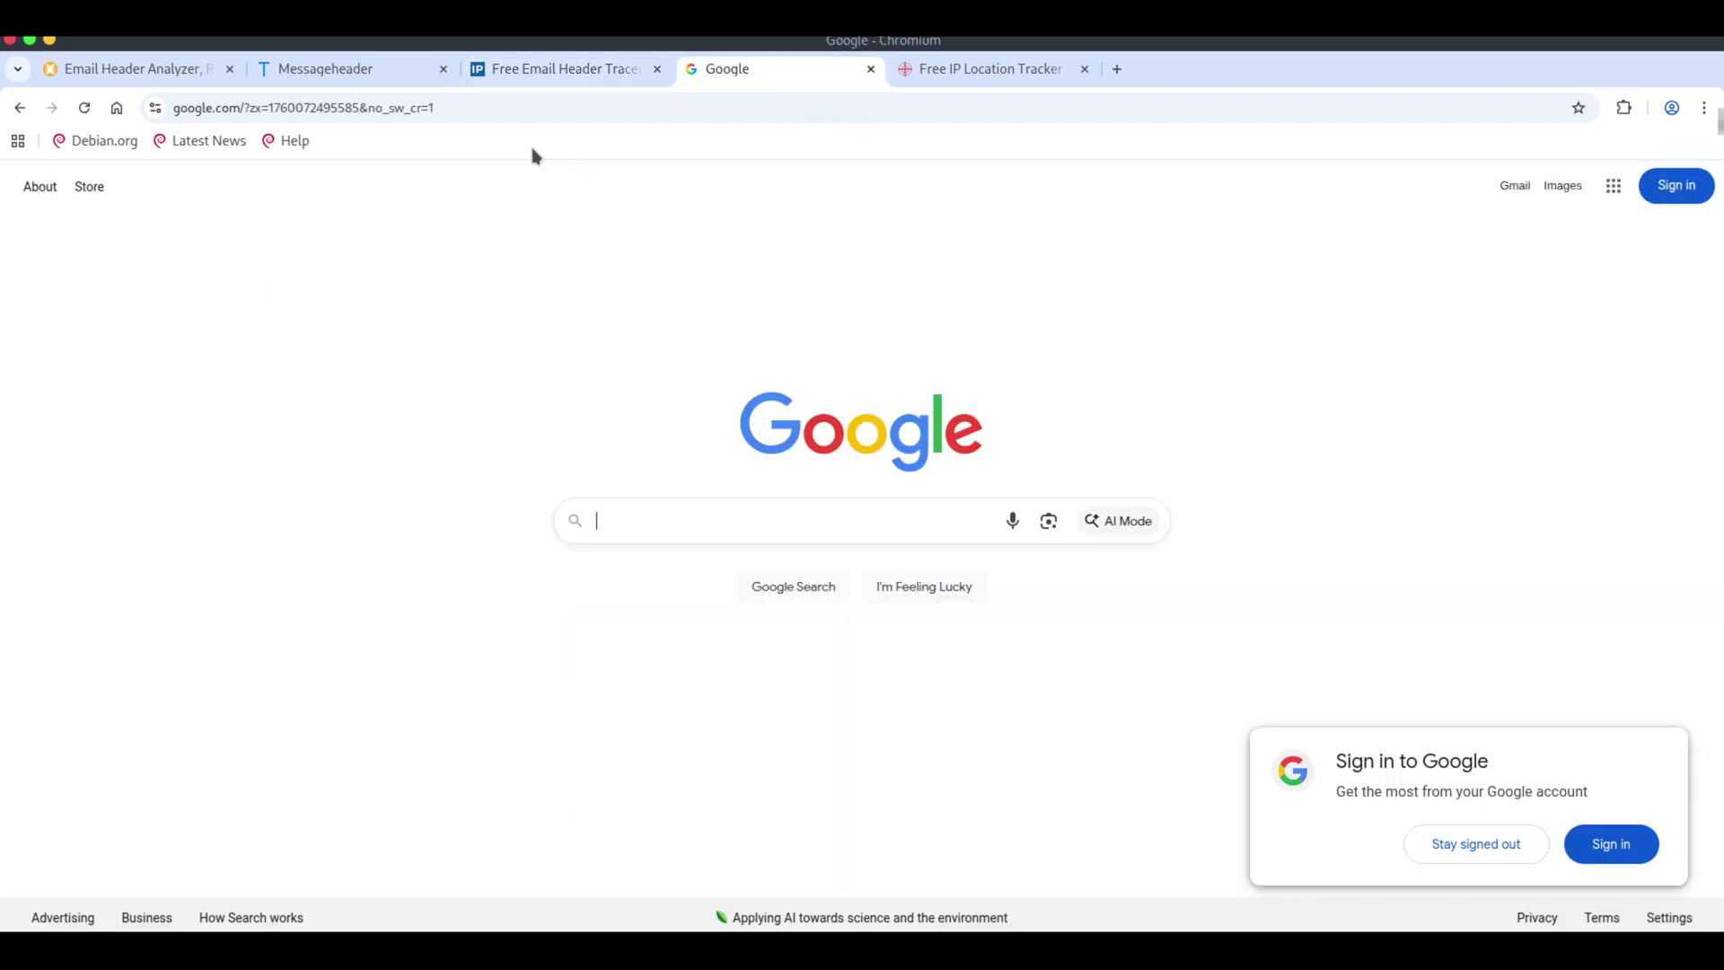
click(608, 517)
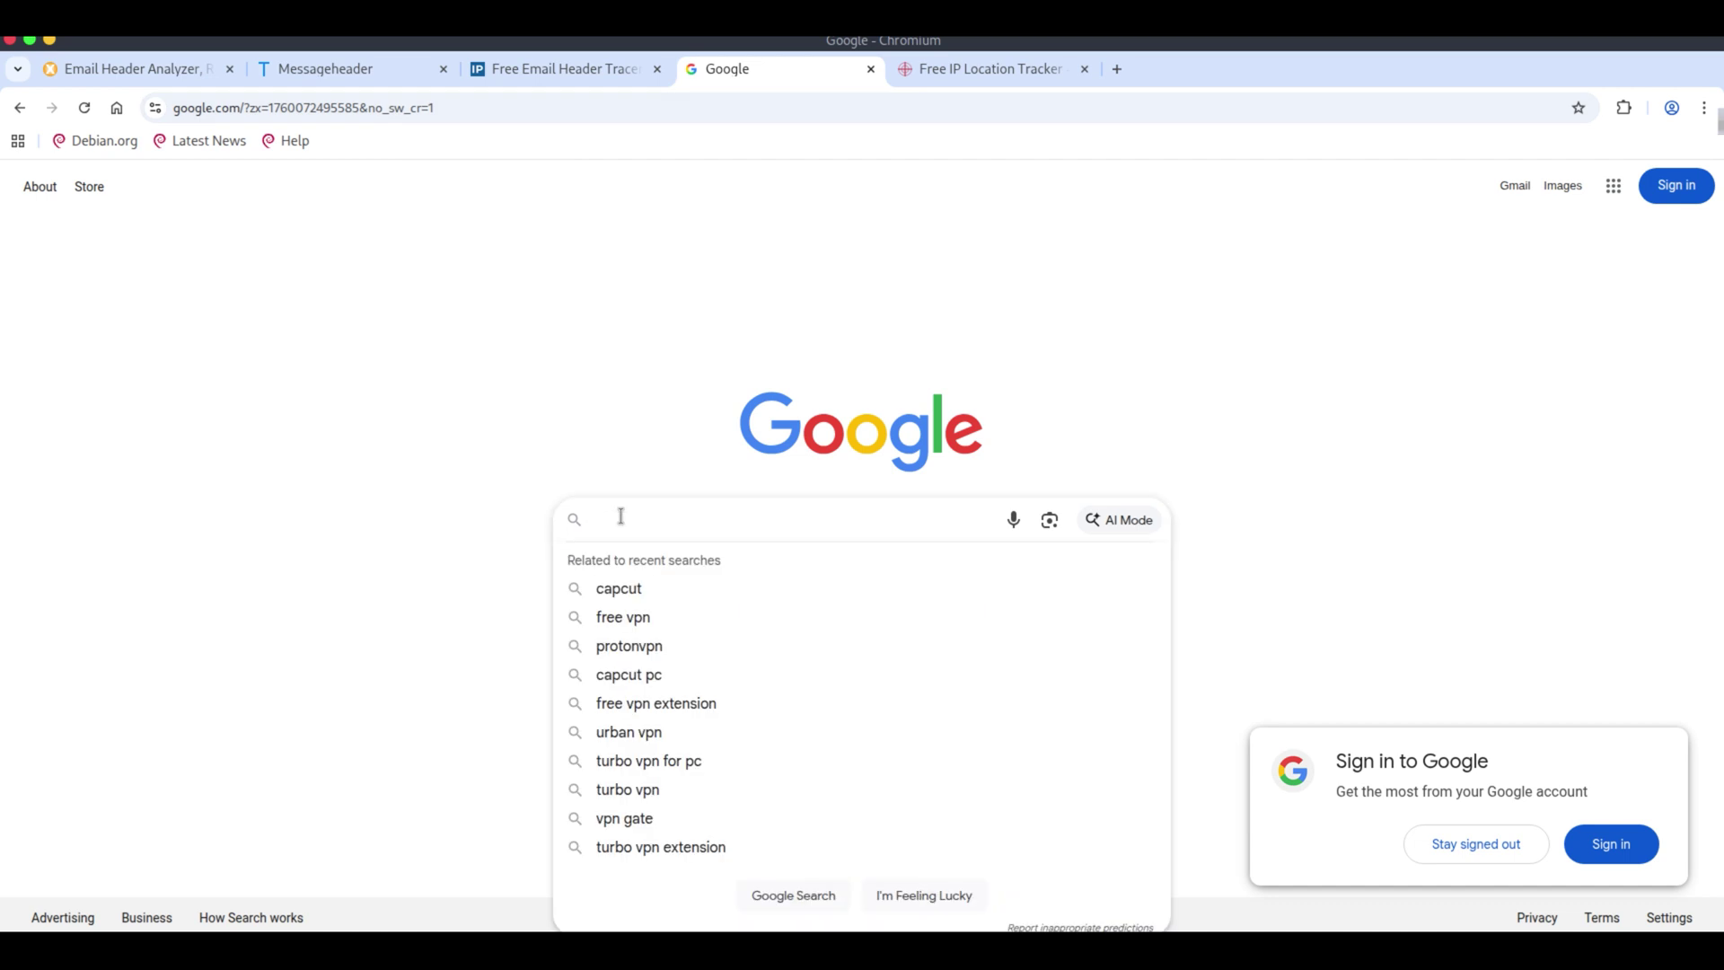
text(35.689497, 139.692317 (35°41'22"N 139°41'32"E))
key(Return)
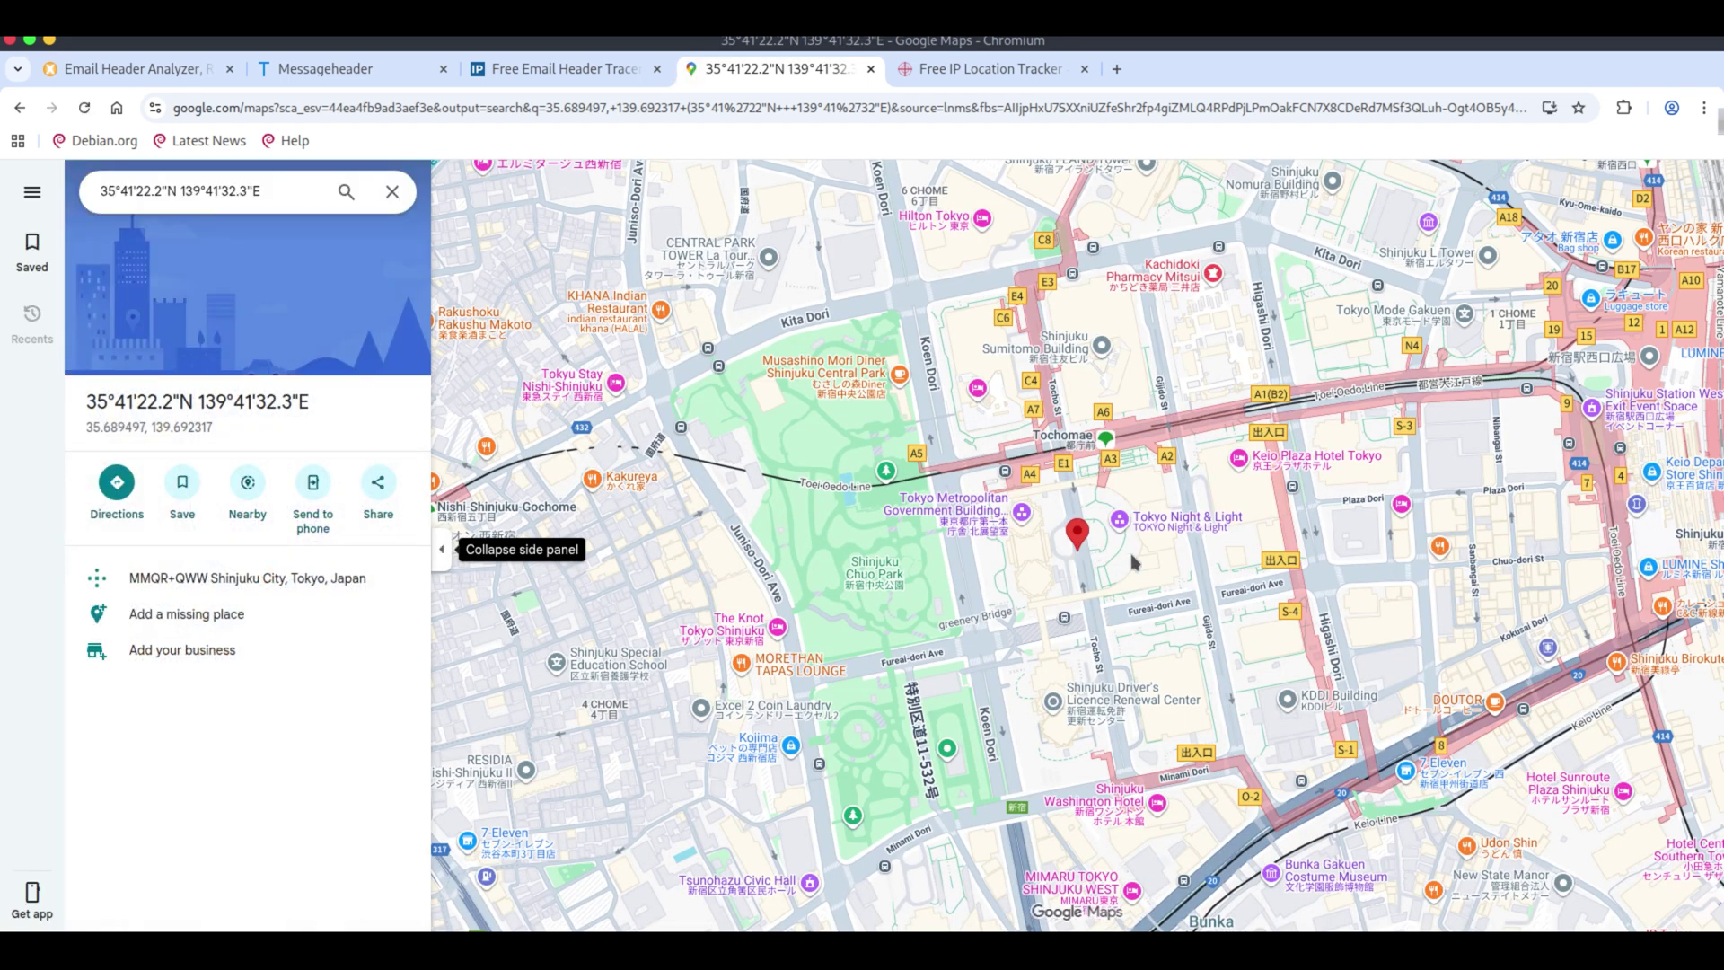
Pan and zoom out around the Shinjuku pin and collapse the side panel to widen the map.
drag(1130, 561, 965, 587)
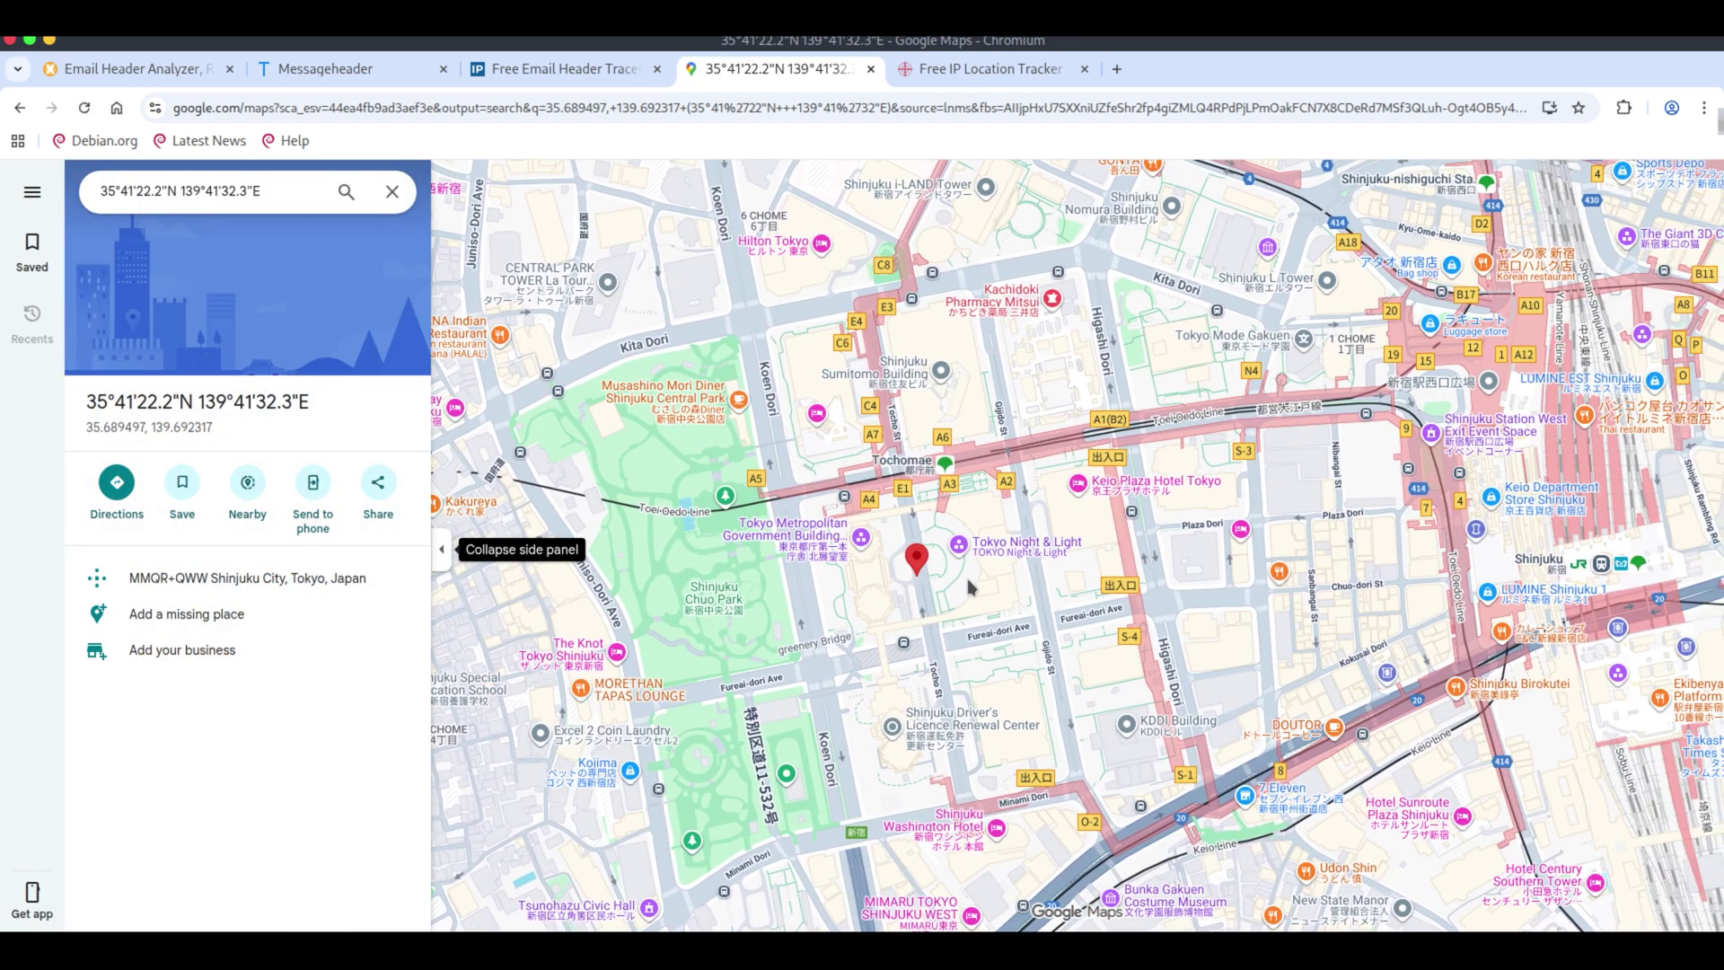
scroll(963, 585, down, 2)
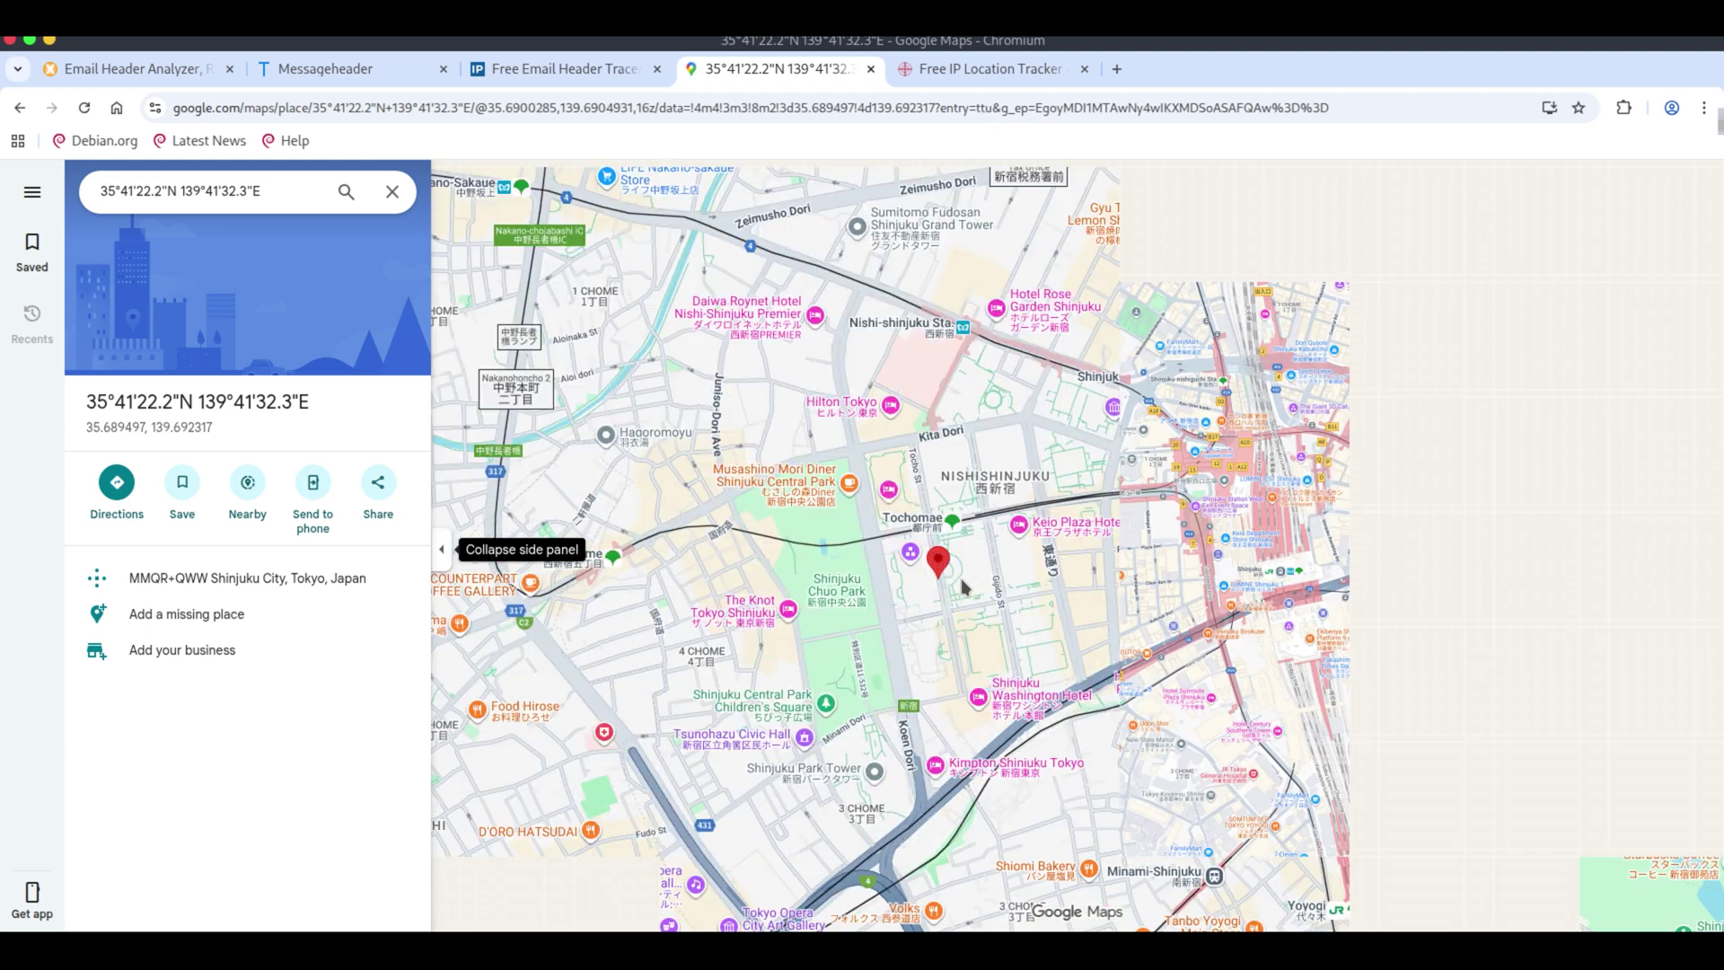
click(441, 549)
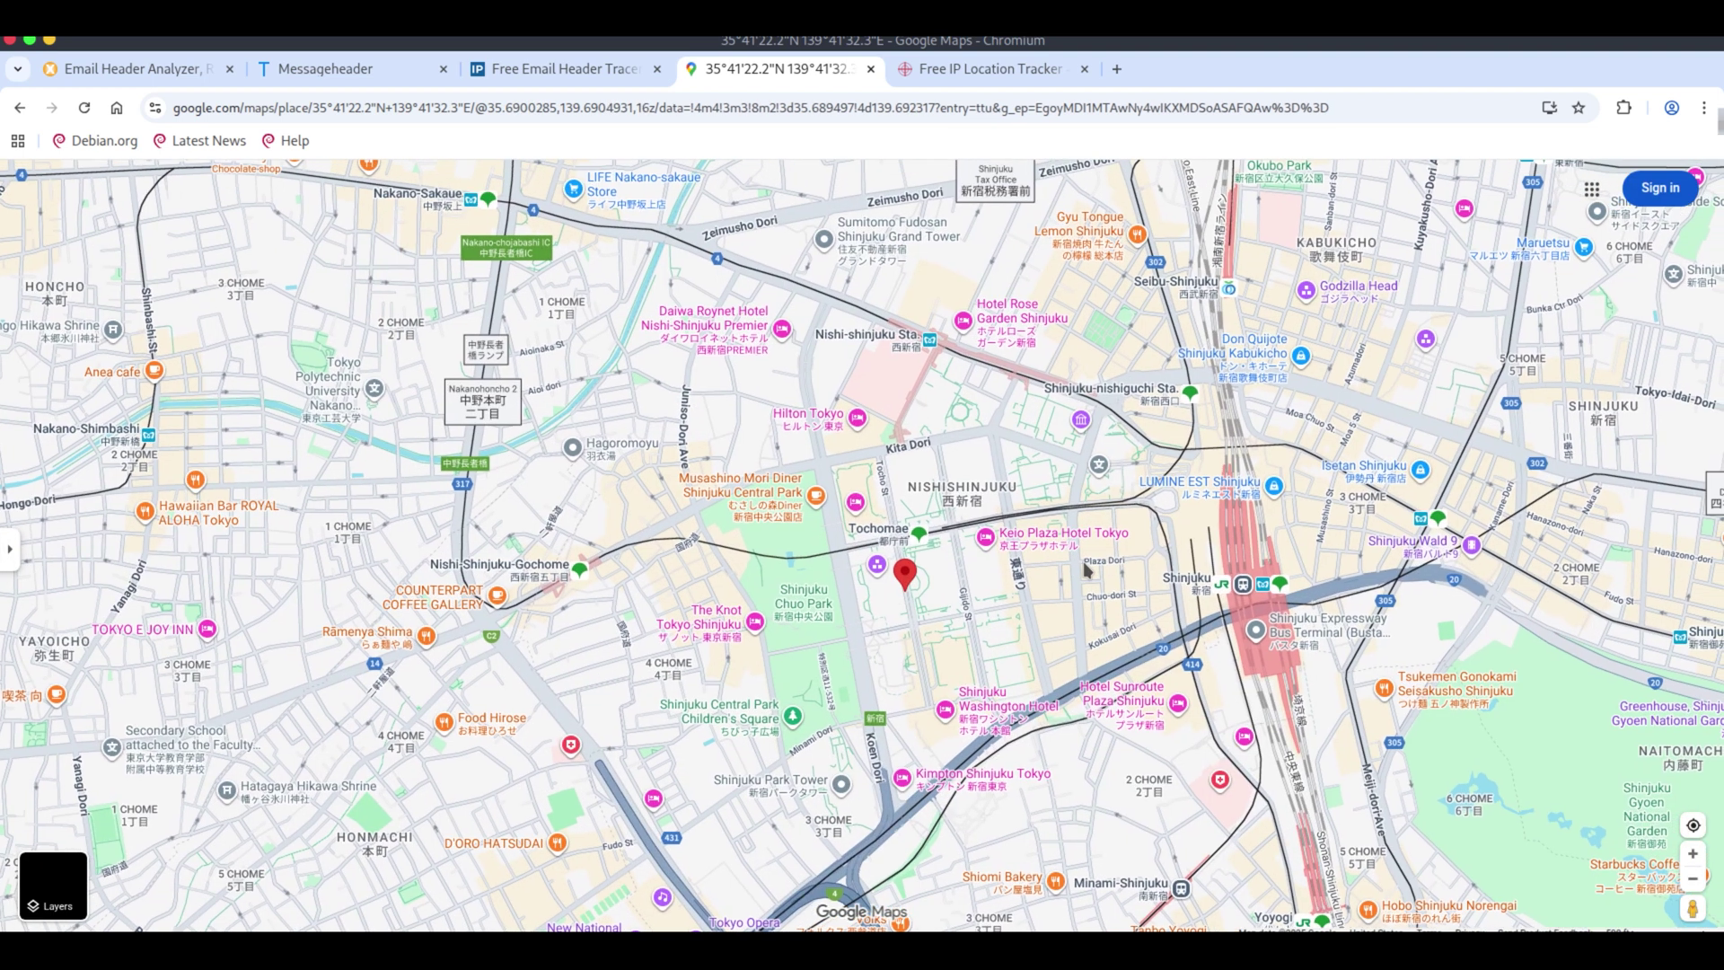
click(370, 74)
Copy the sender IP 222.227.81.178 from the header analysis results.
drag(474, 516, 371, 516)
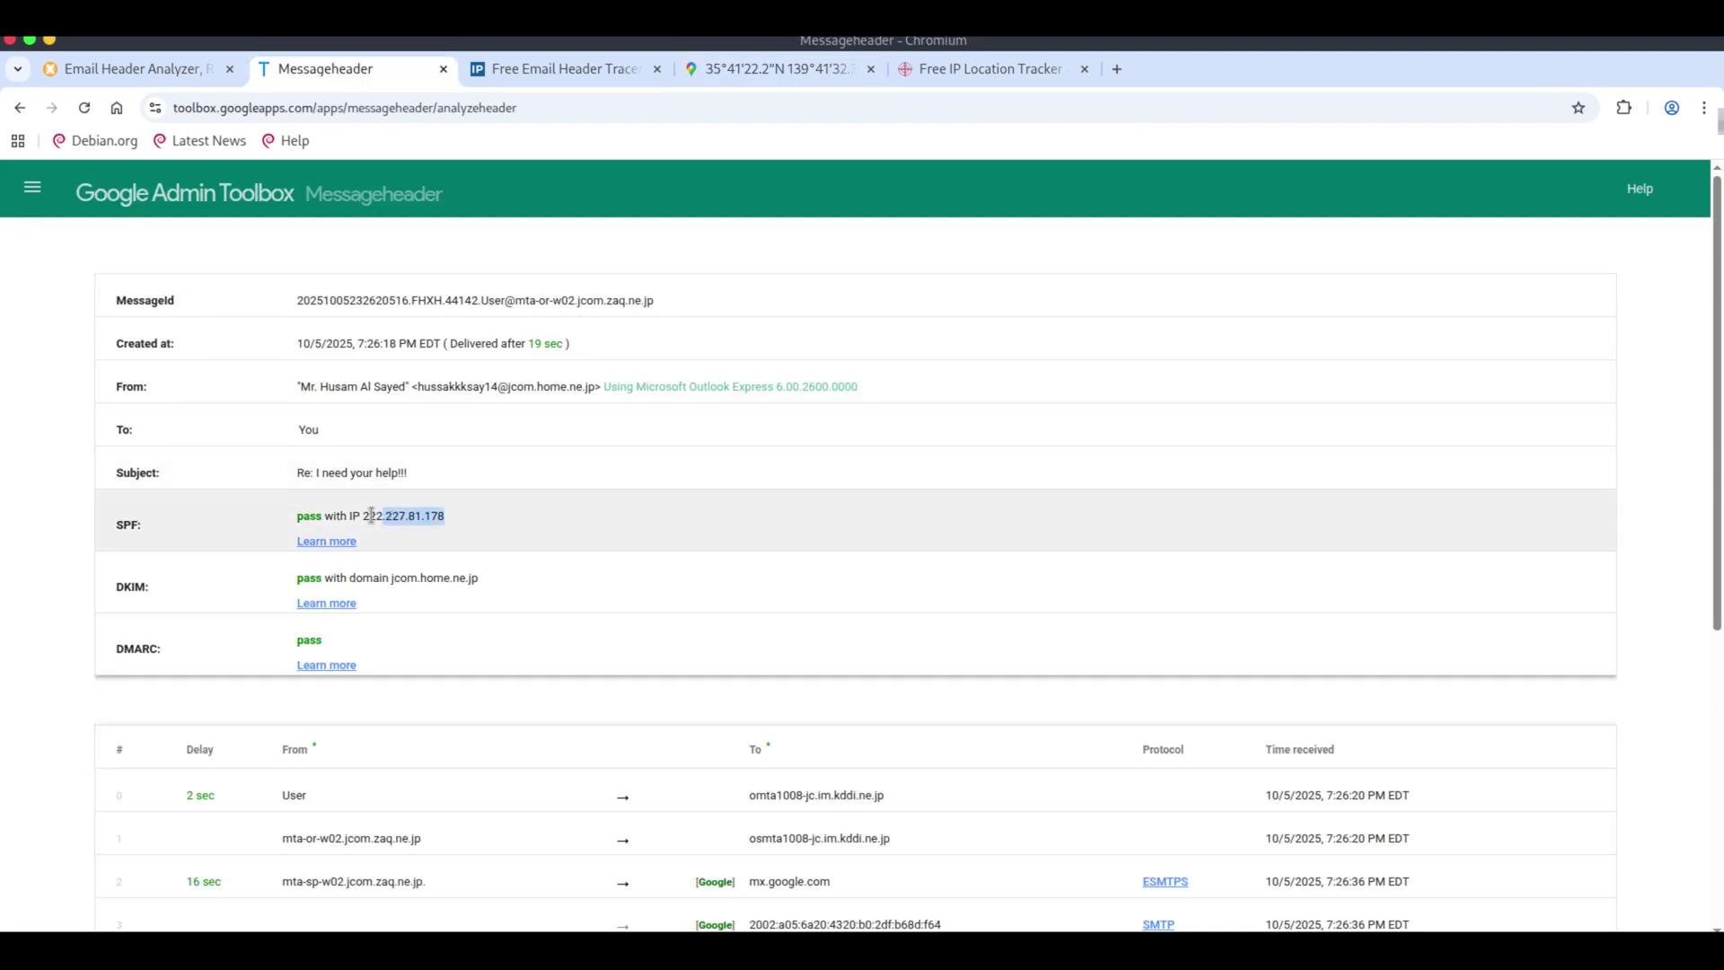
click(576, 69)
triple_click(853, 521)
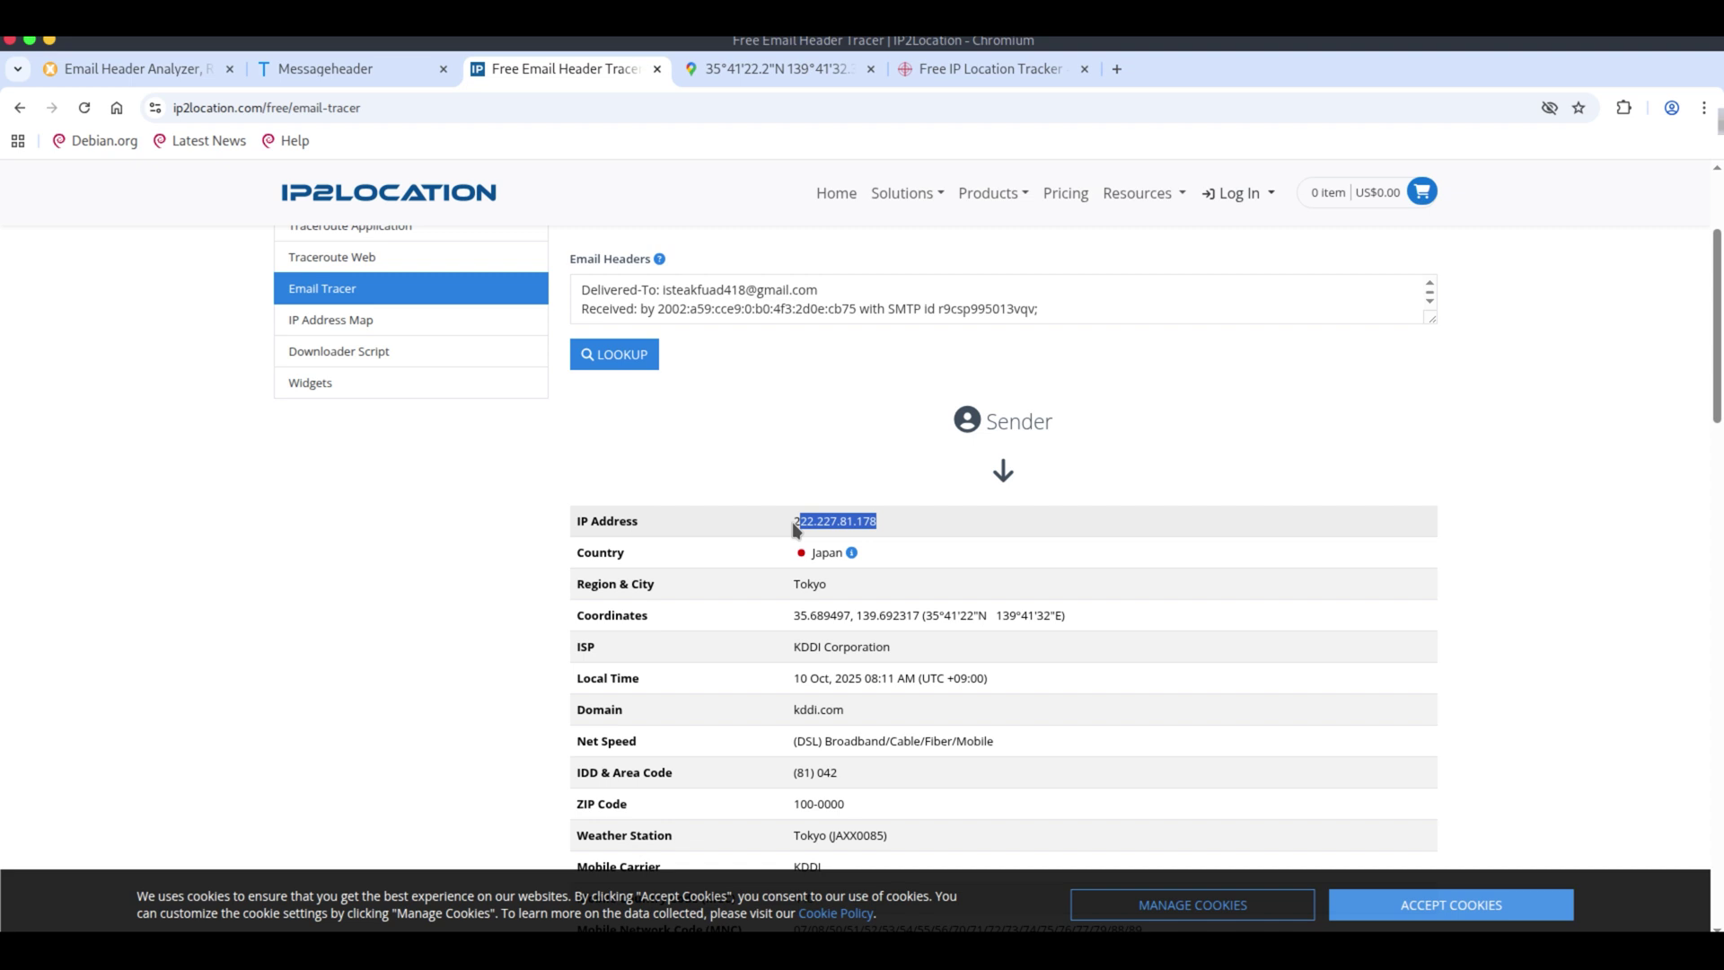
click(520, 361)
click(958, 72)
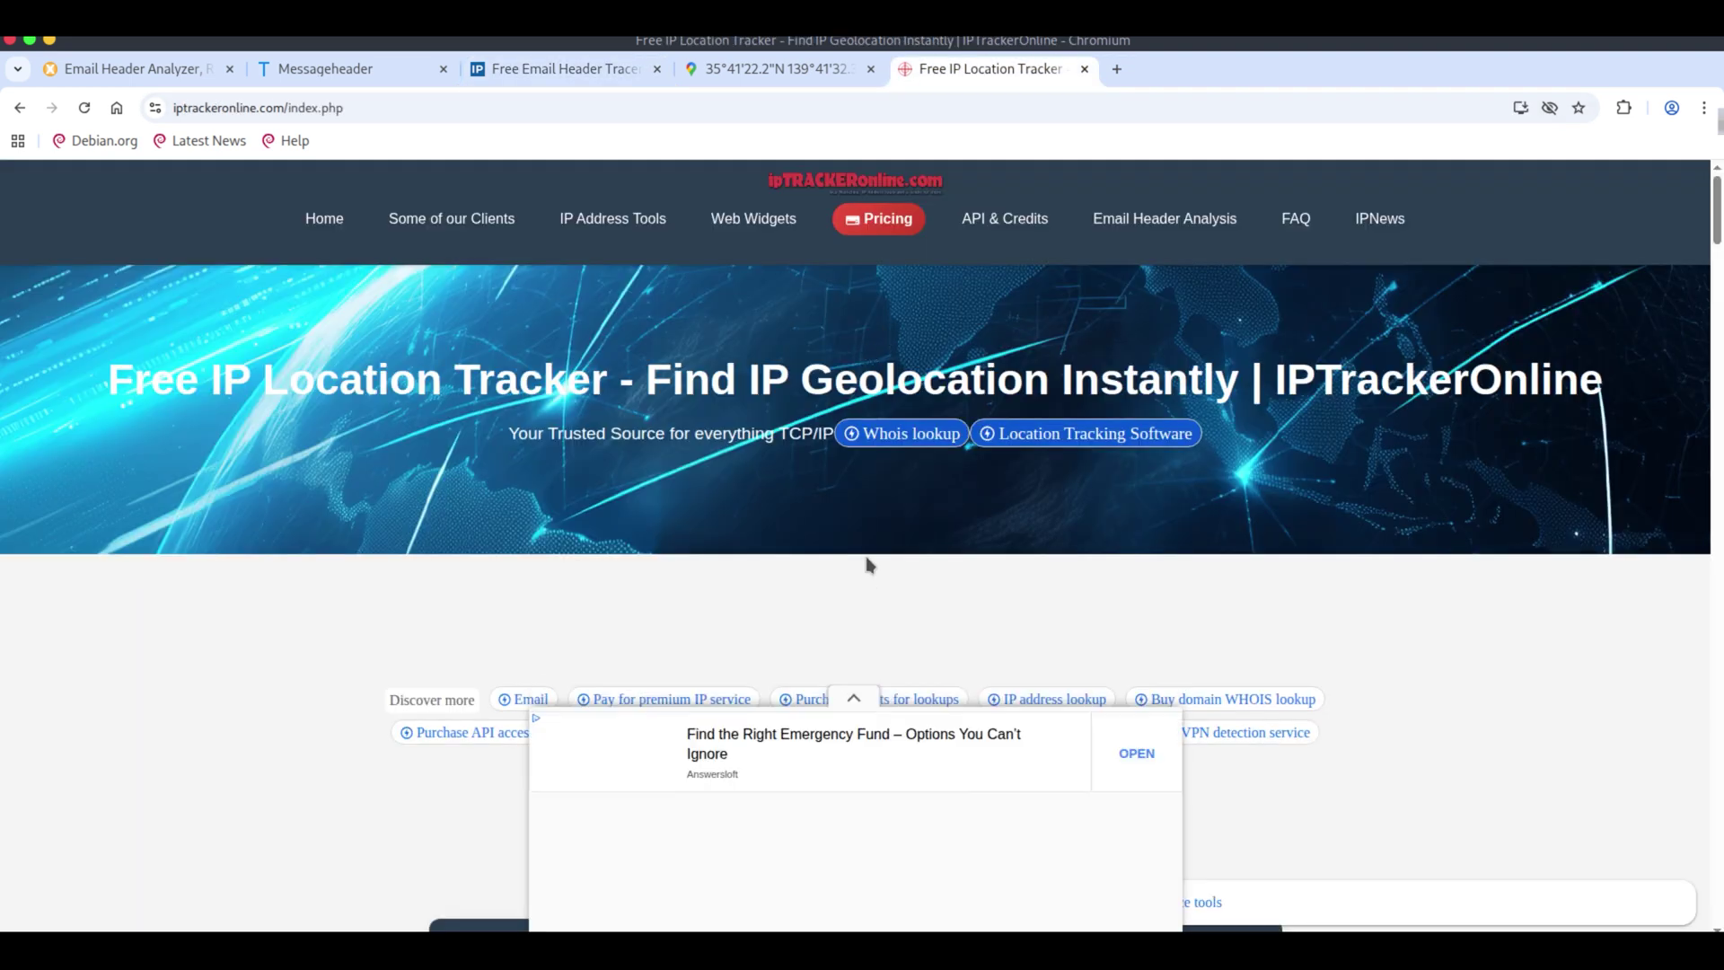
scroll(866, 565, down, 3)
scroll(870, 564, up, 3)
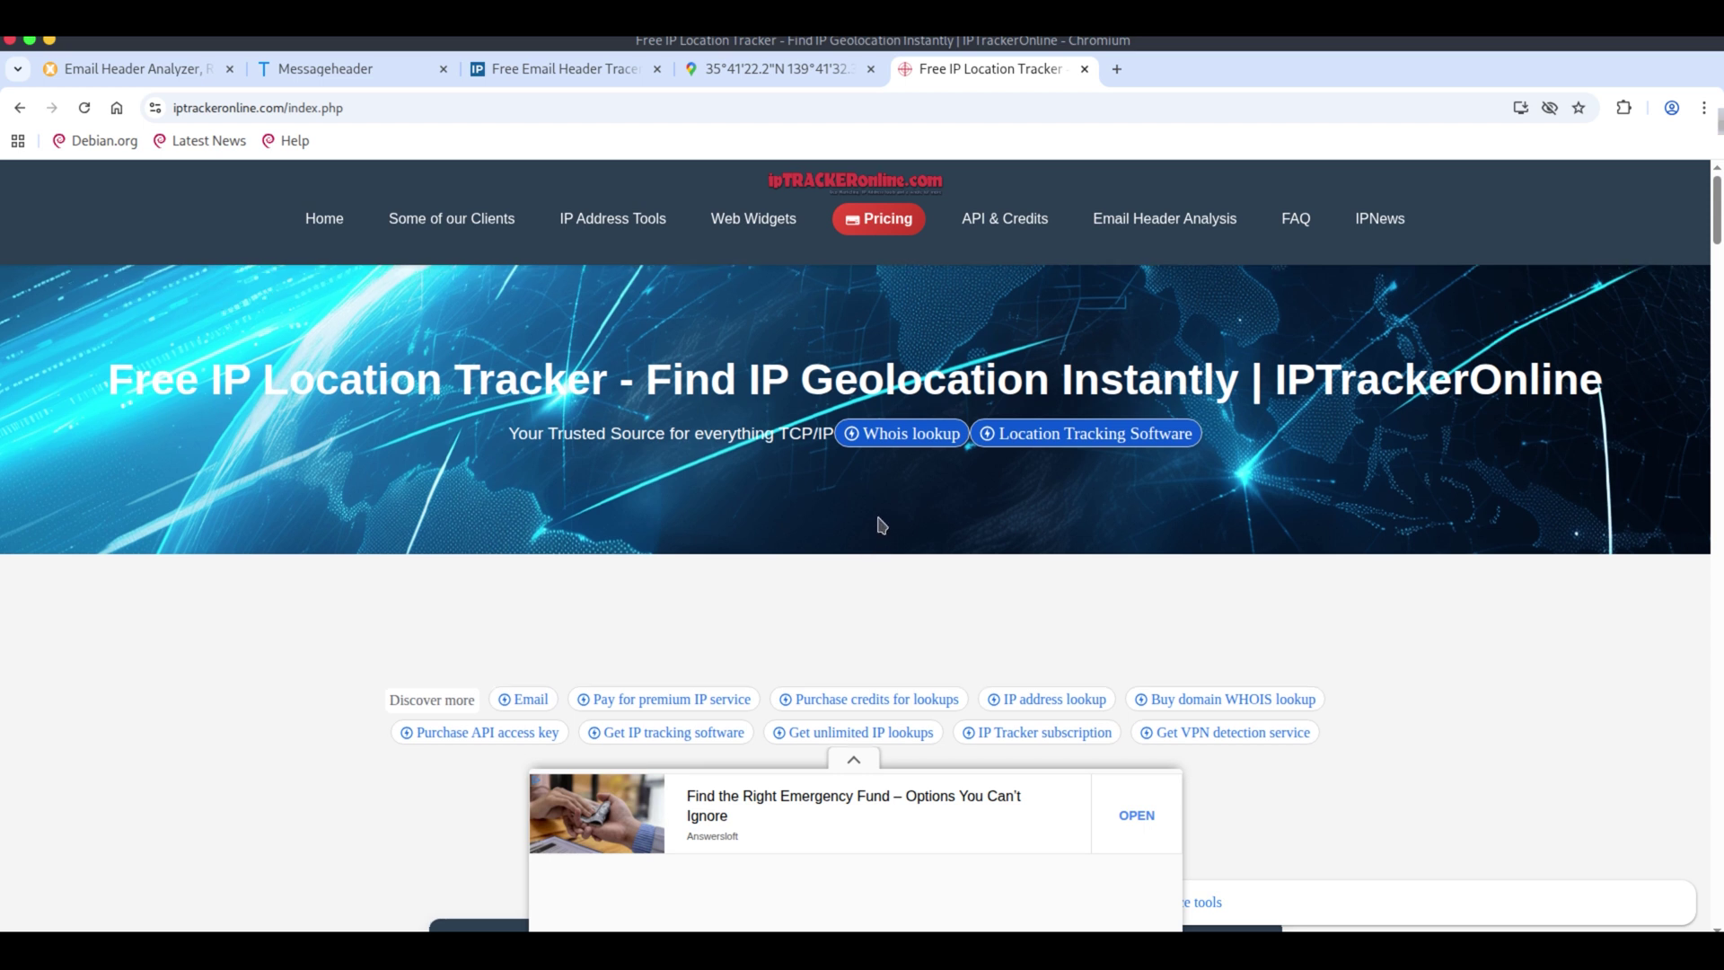
scroll(878, 517, down, 7)
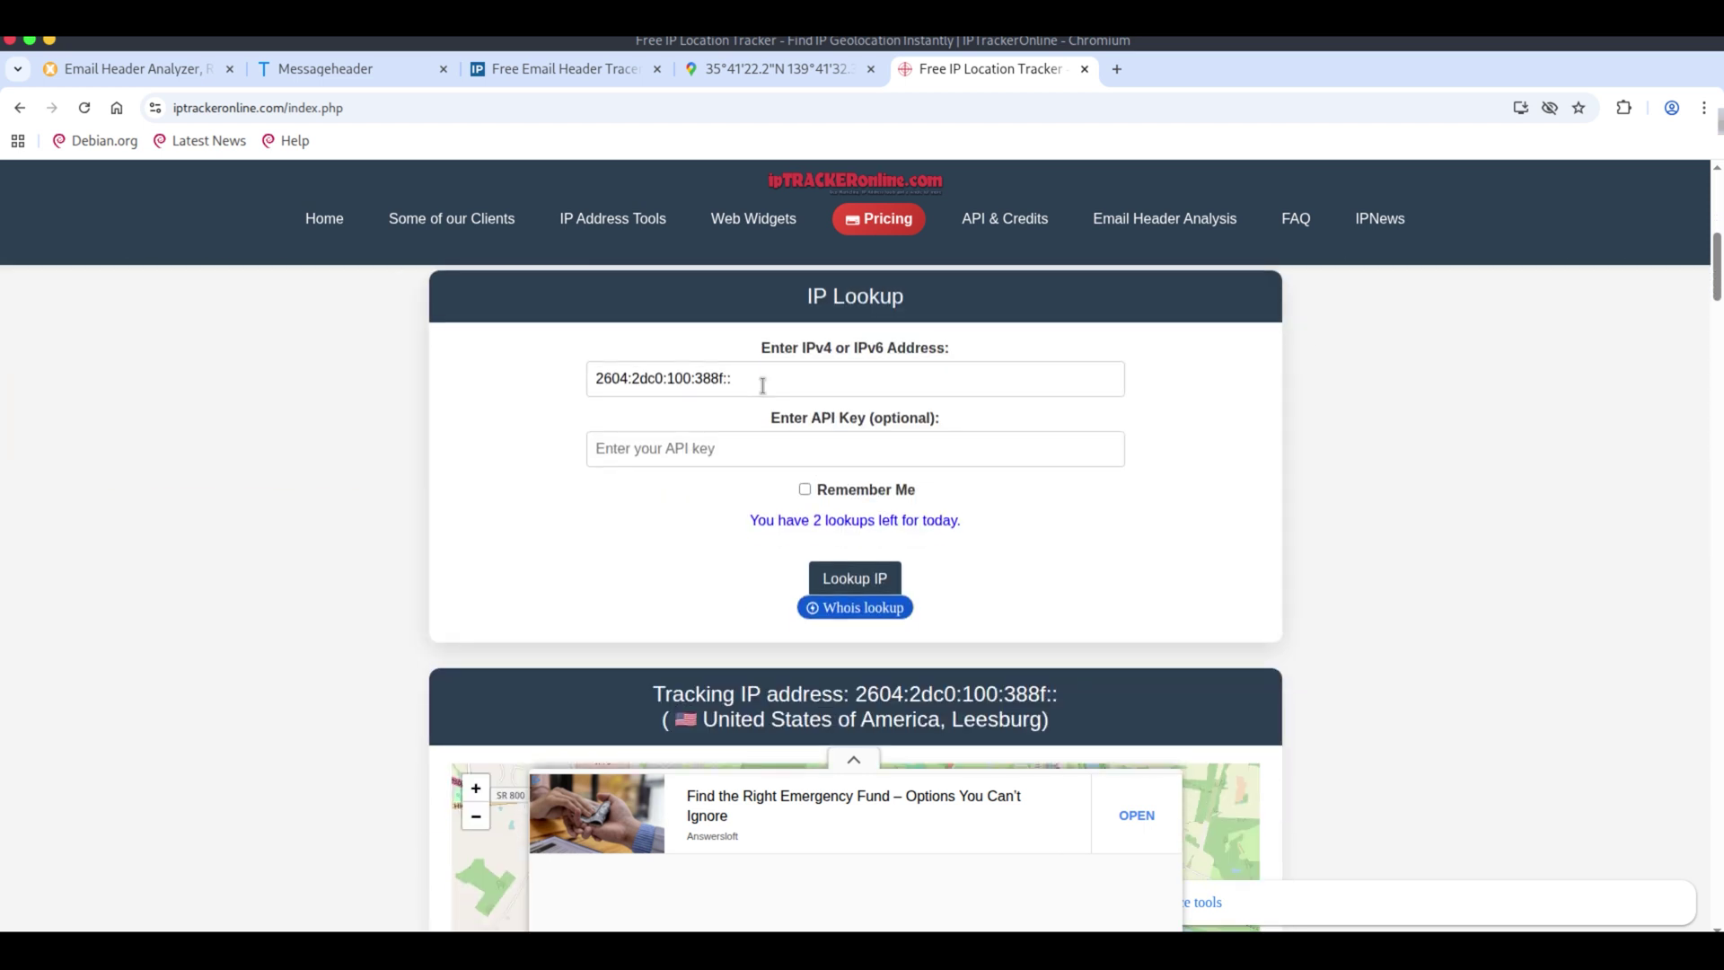
triple_click(699, 378)
text(222.227.81.178)
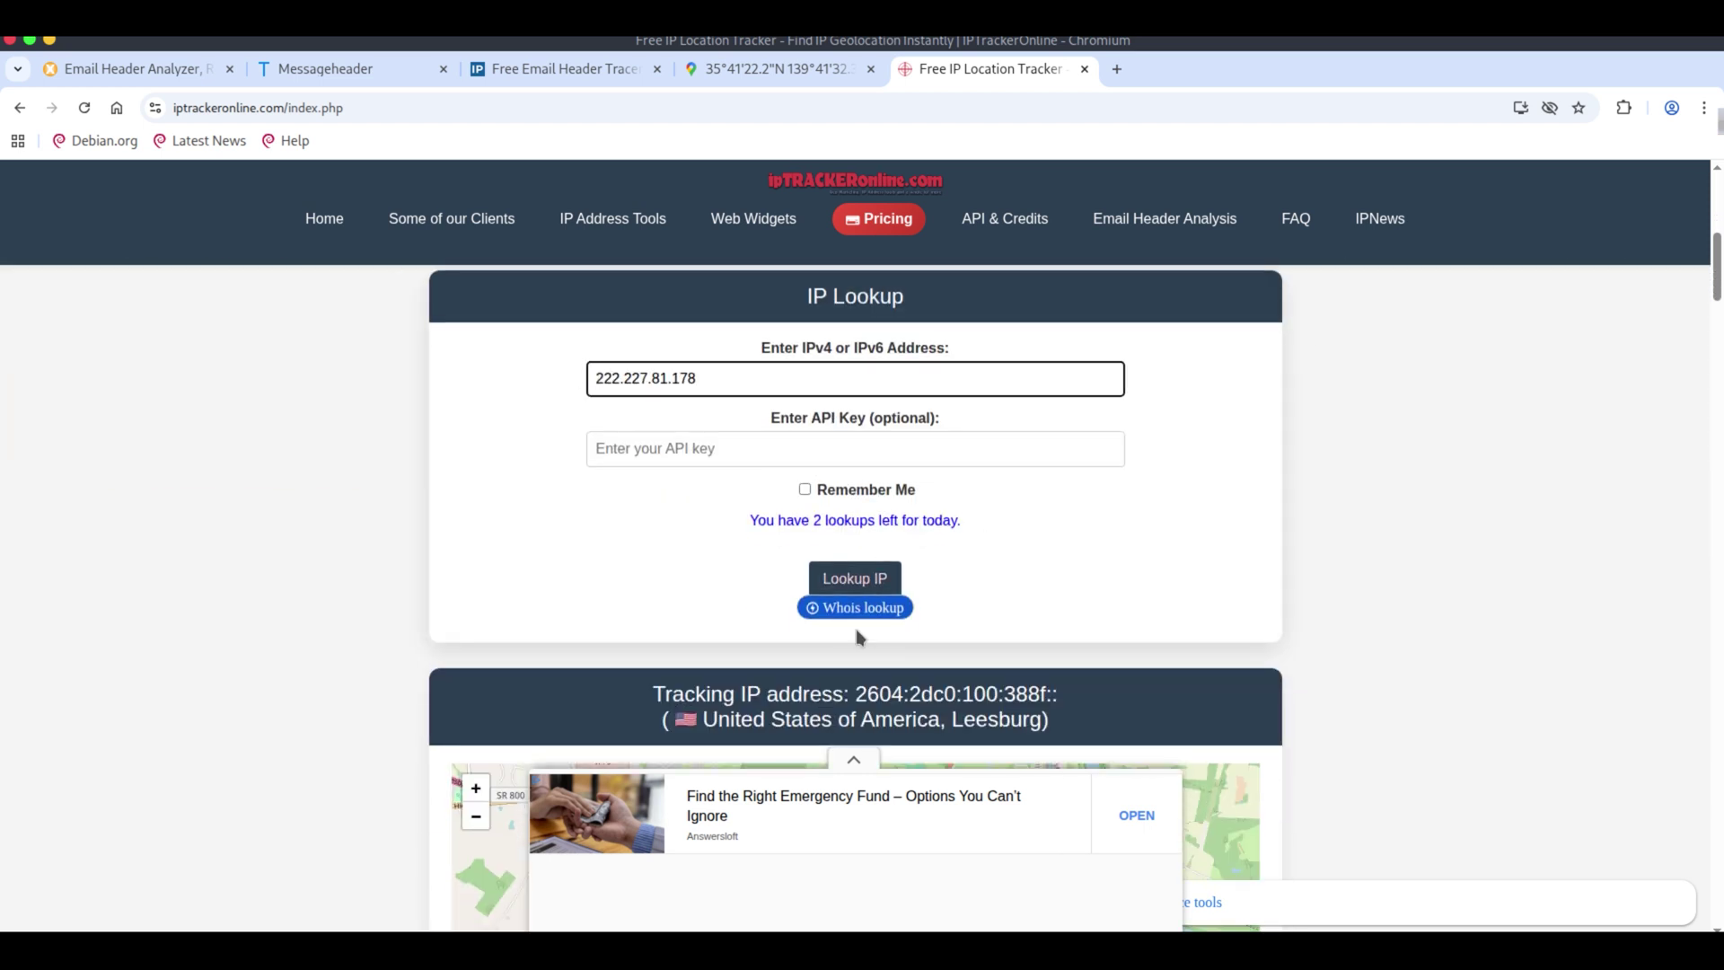
click(854, 582)
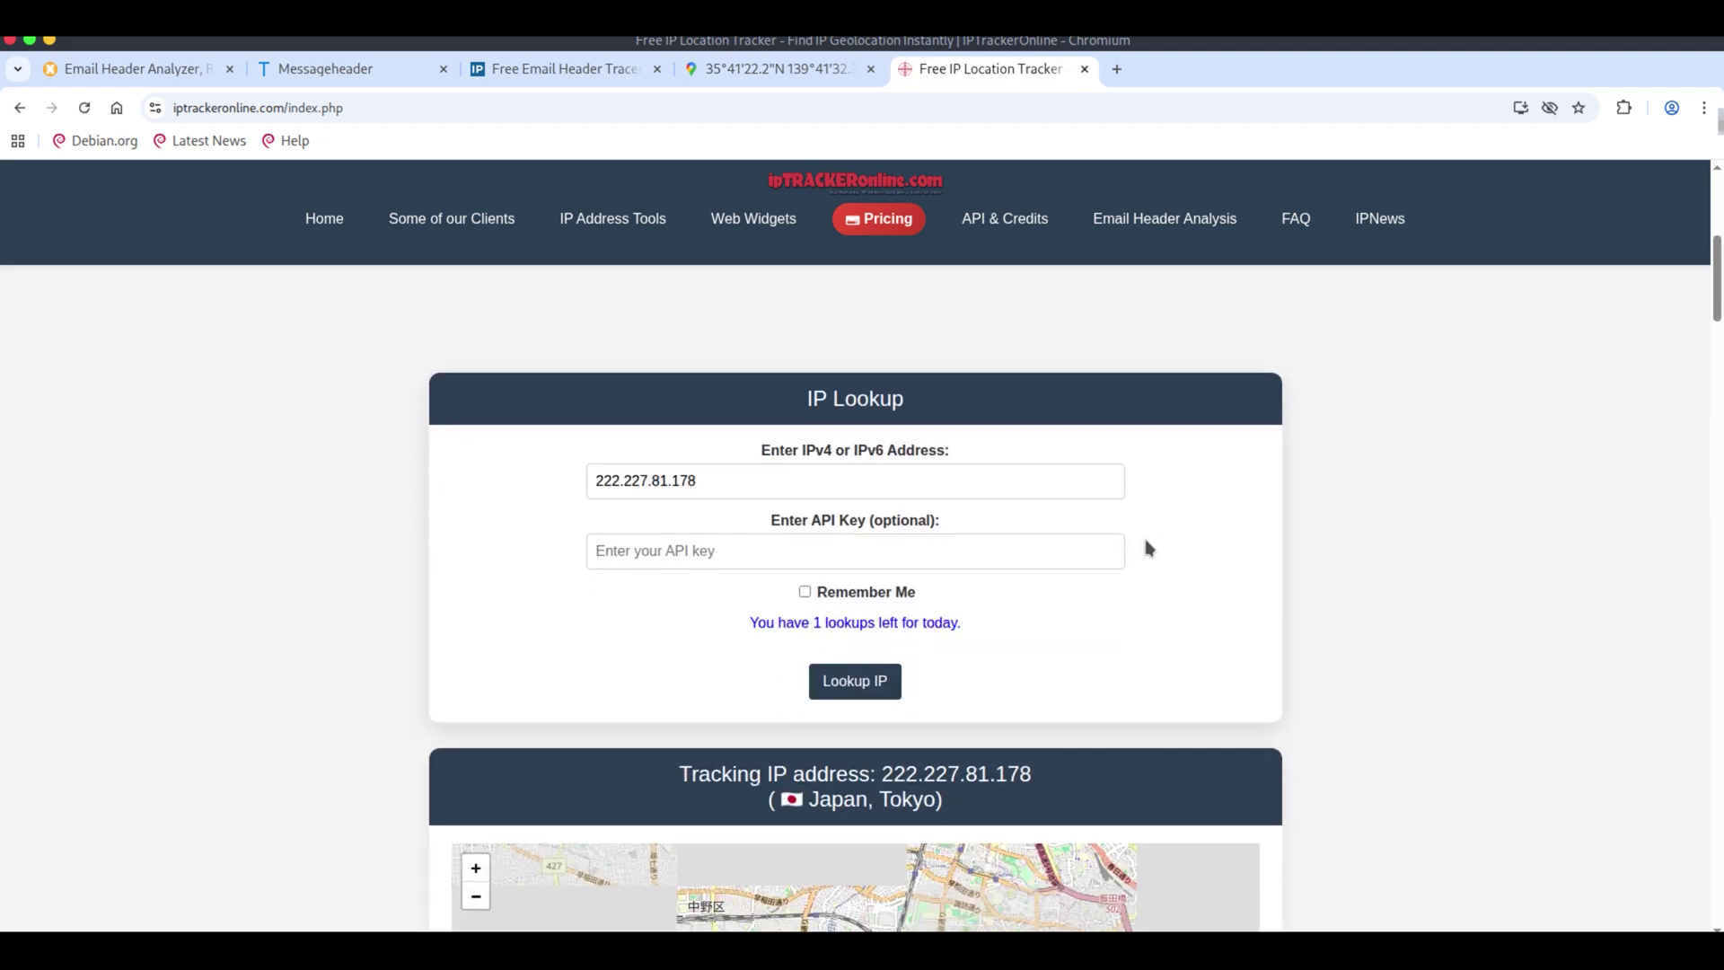
Centre the tracker map on the Tokyo marker near Shinjuku, hiding the ad.
scroll(1159, 544, down, 8)
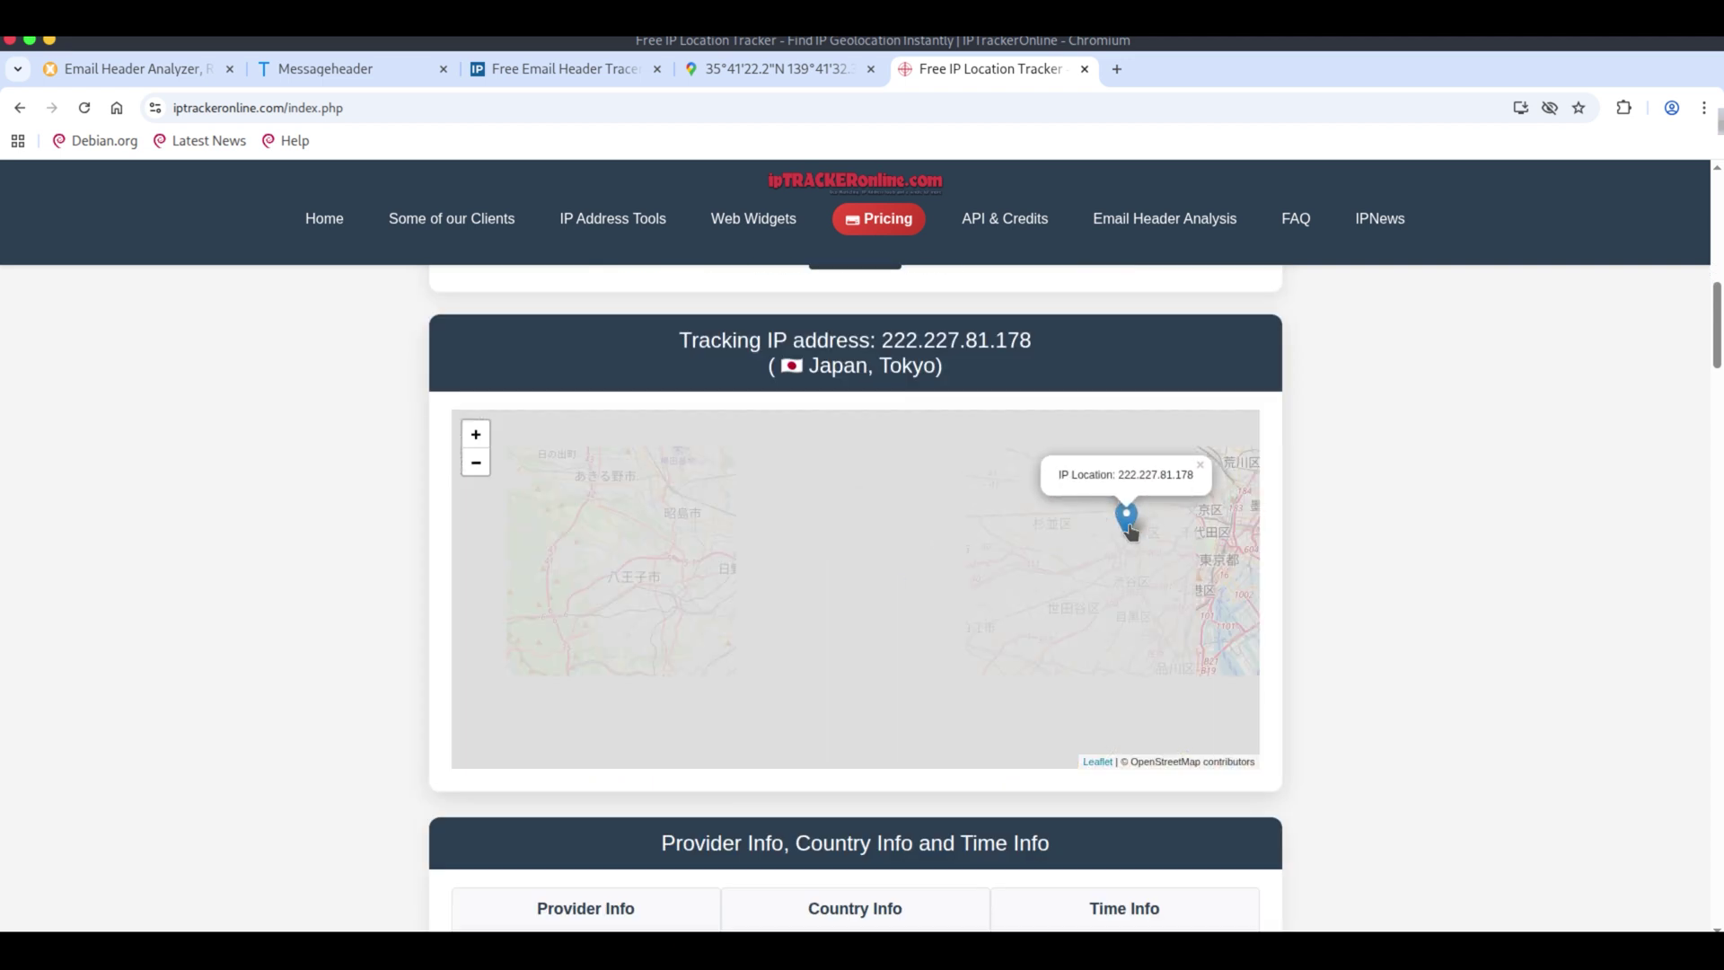
scroll(1139, 549, up, 3)
mouse_move(1116, 718)
mouse_down()
mouse_move(932, 709)
mouse_move(856, 759)
mouse_move(860, 705)
mouse_up()
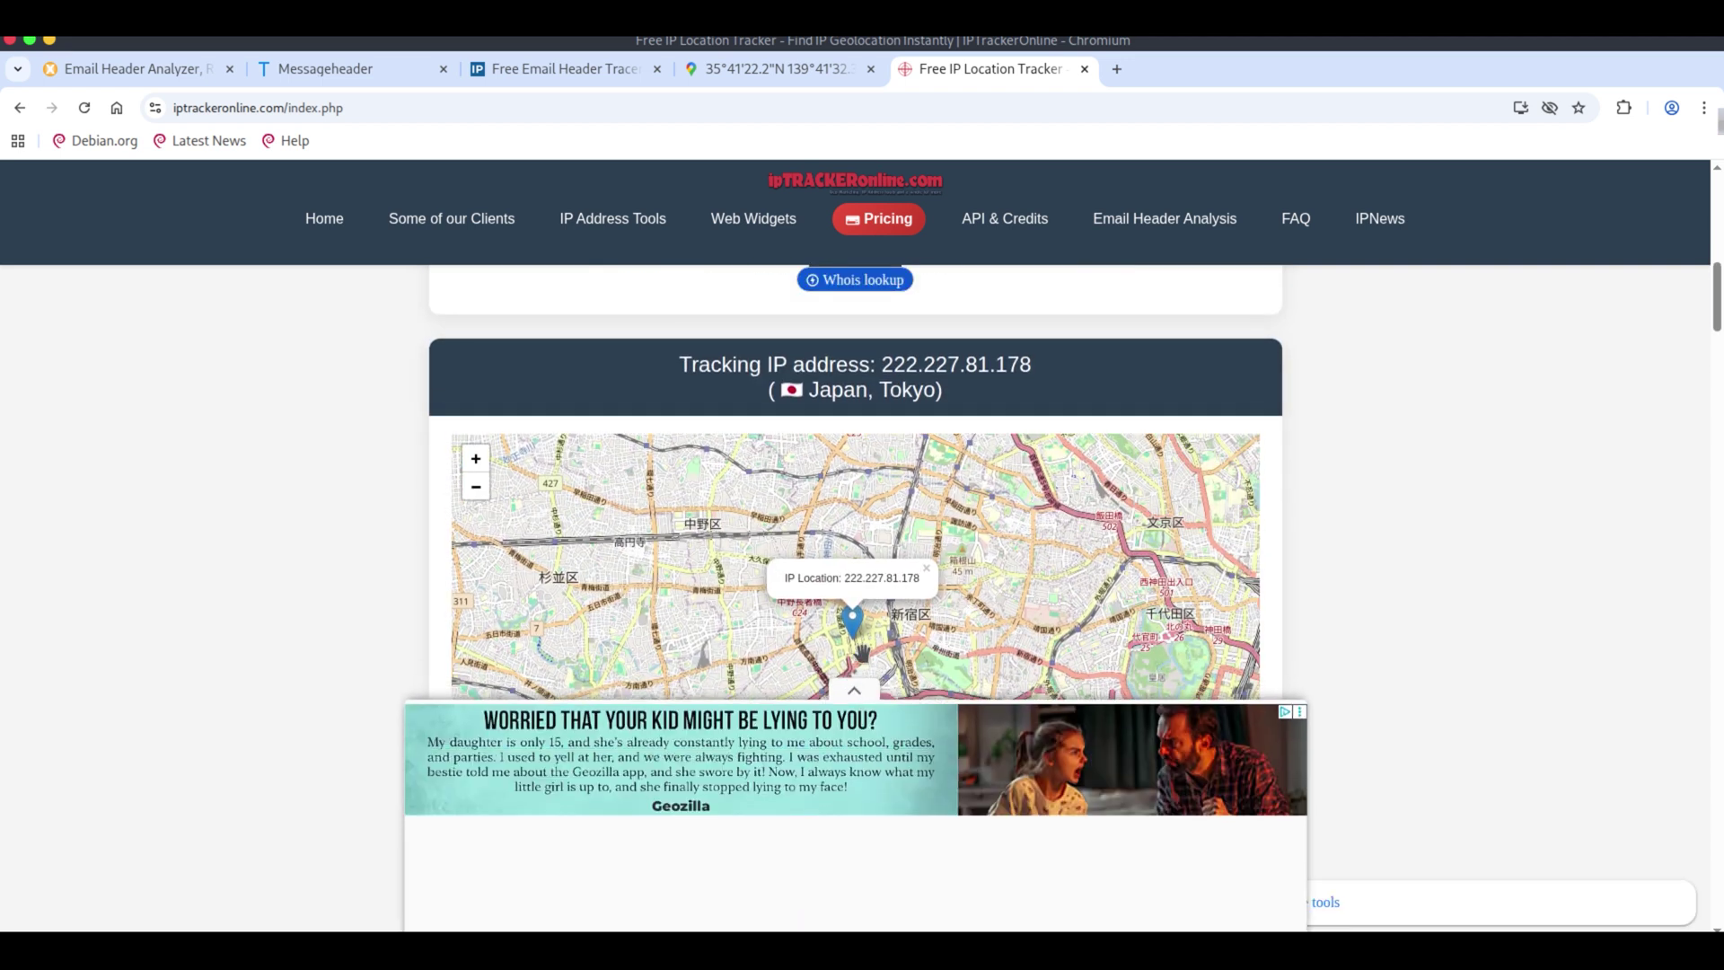
click(855, 688)
scroll(860, 649, up, 3)
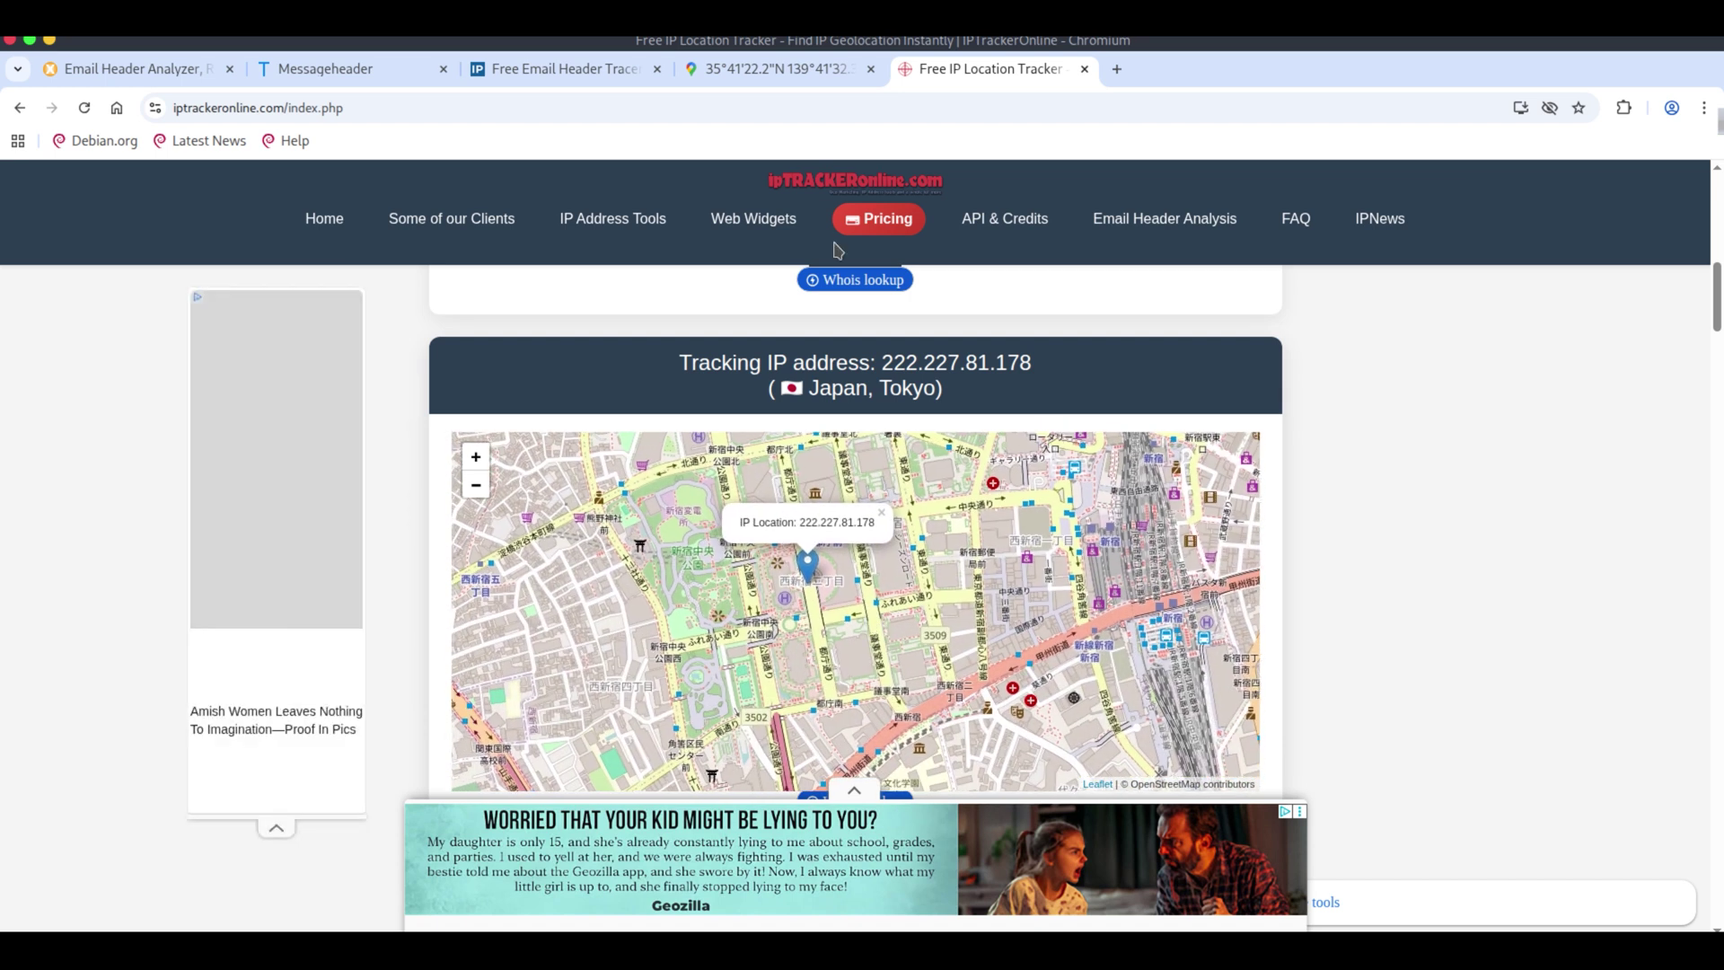
click(779, 71)
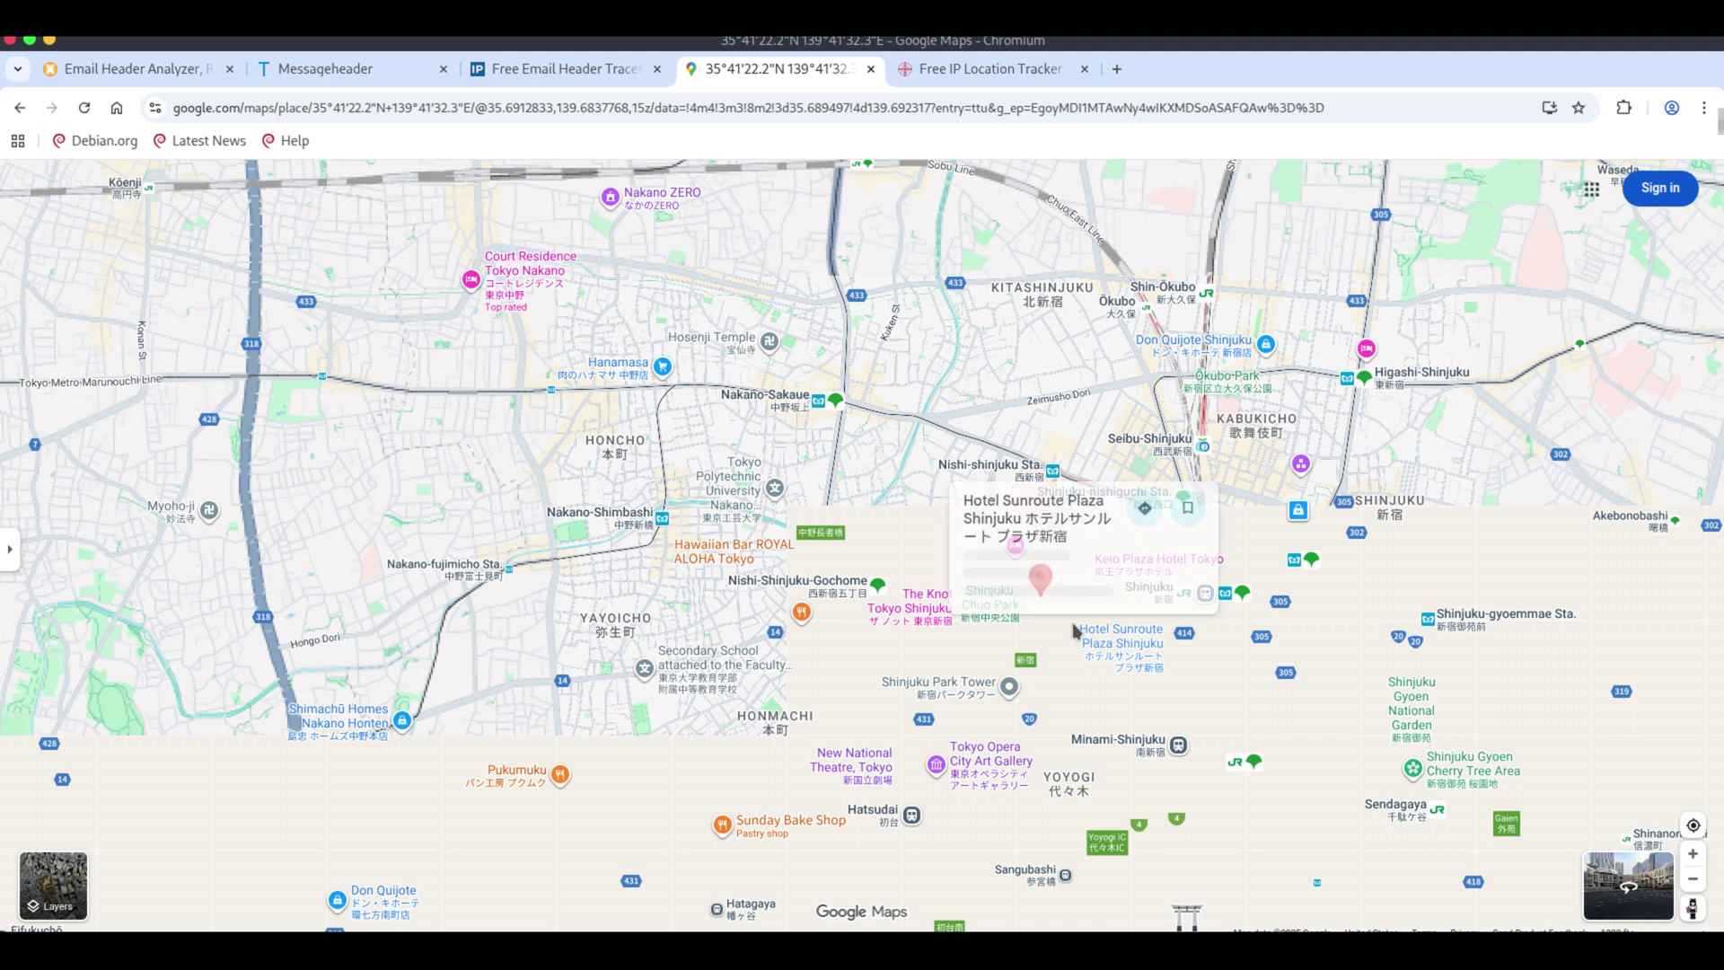
Pan the Shinjuku map, then choose Report phishing for 'Re: I need your help!!!' in Gmail.
drag(1034, 626, 835, 594)
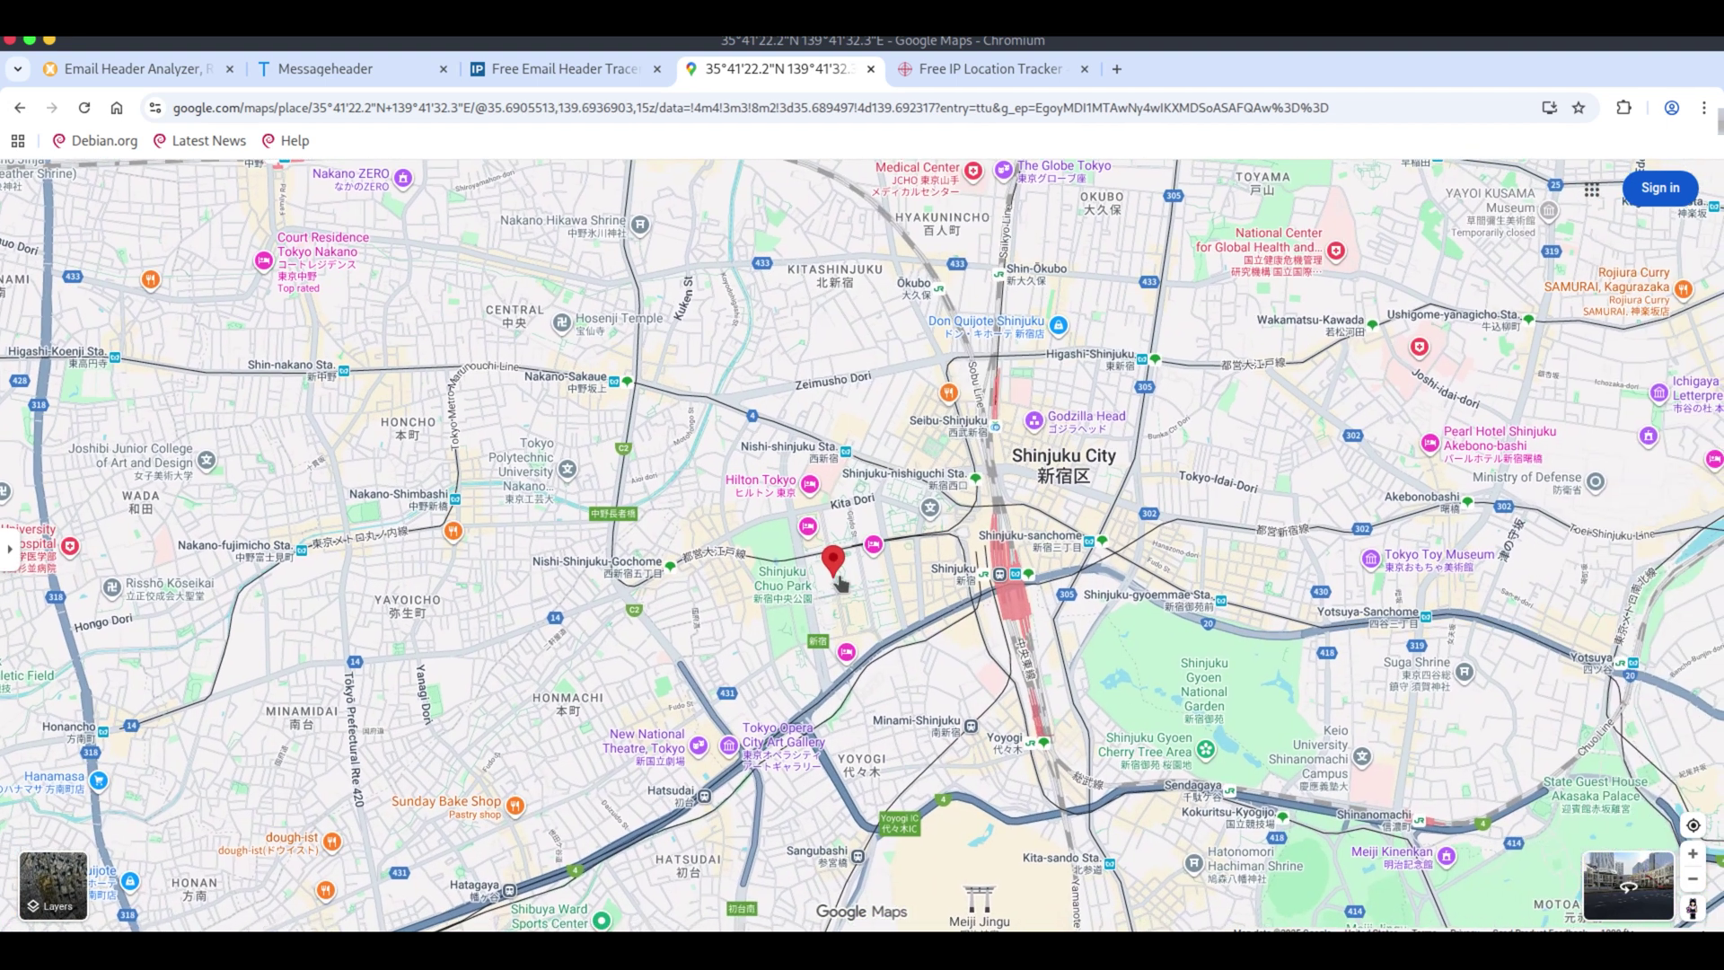
scroll(852, 563, up, 3)
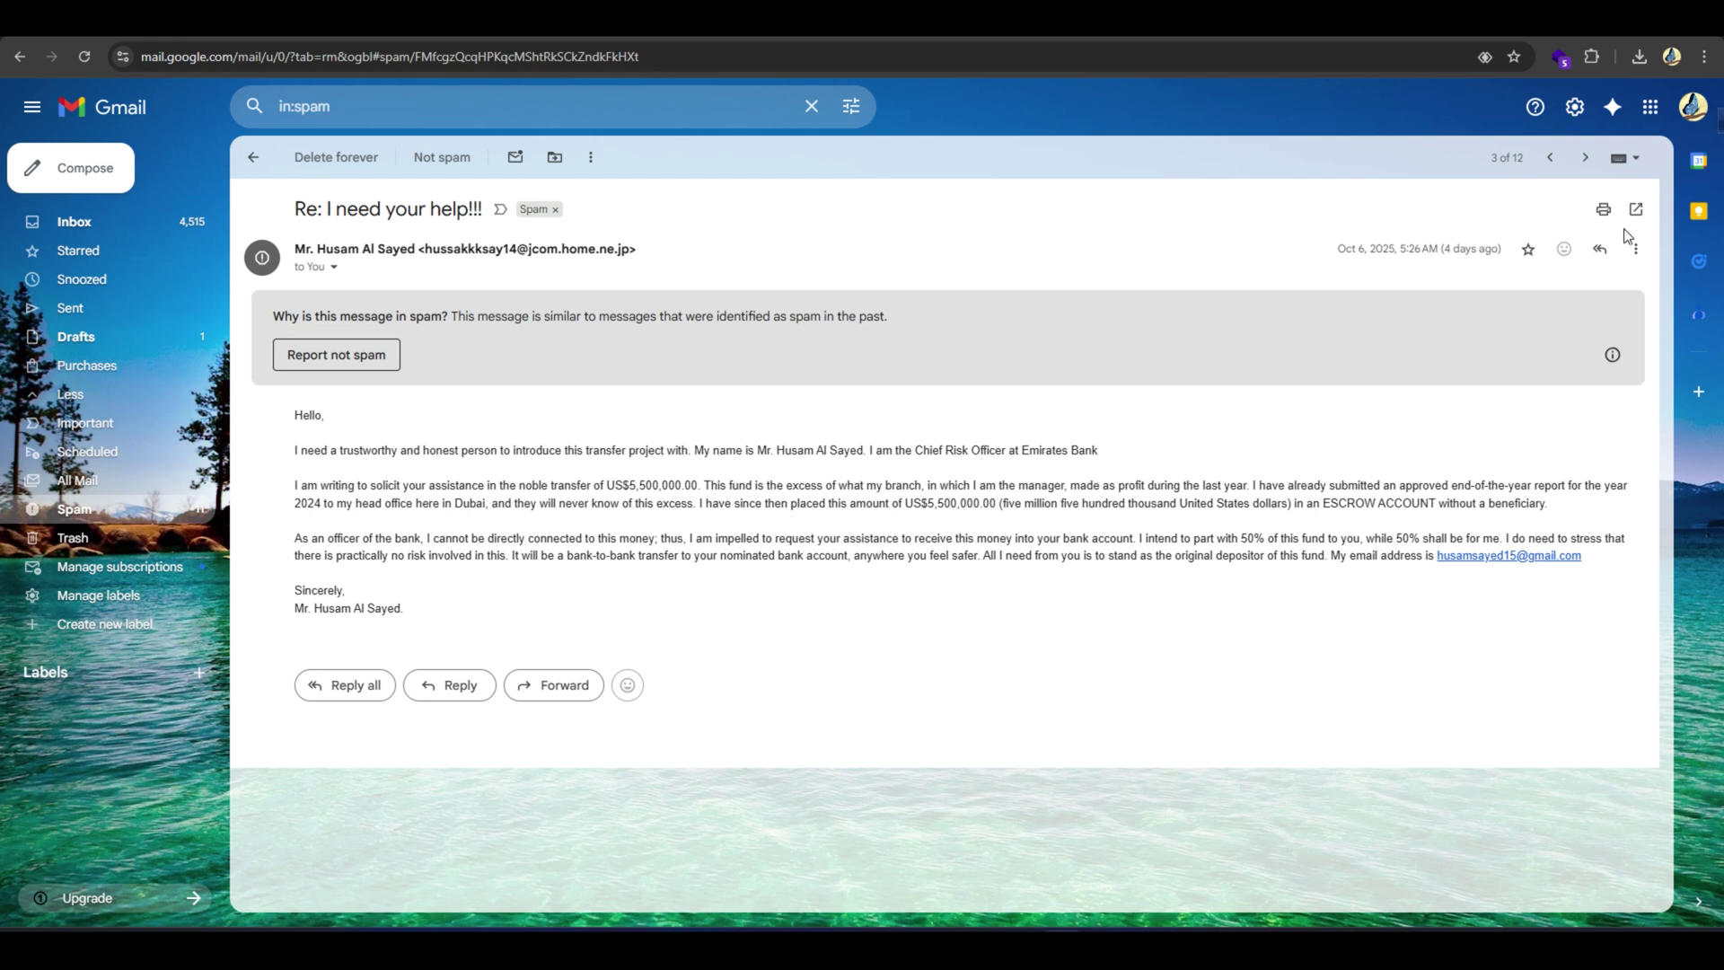
click(1635, 249)
click(1516, 474)
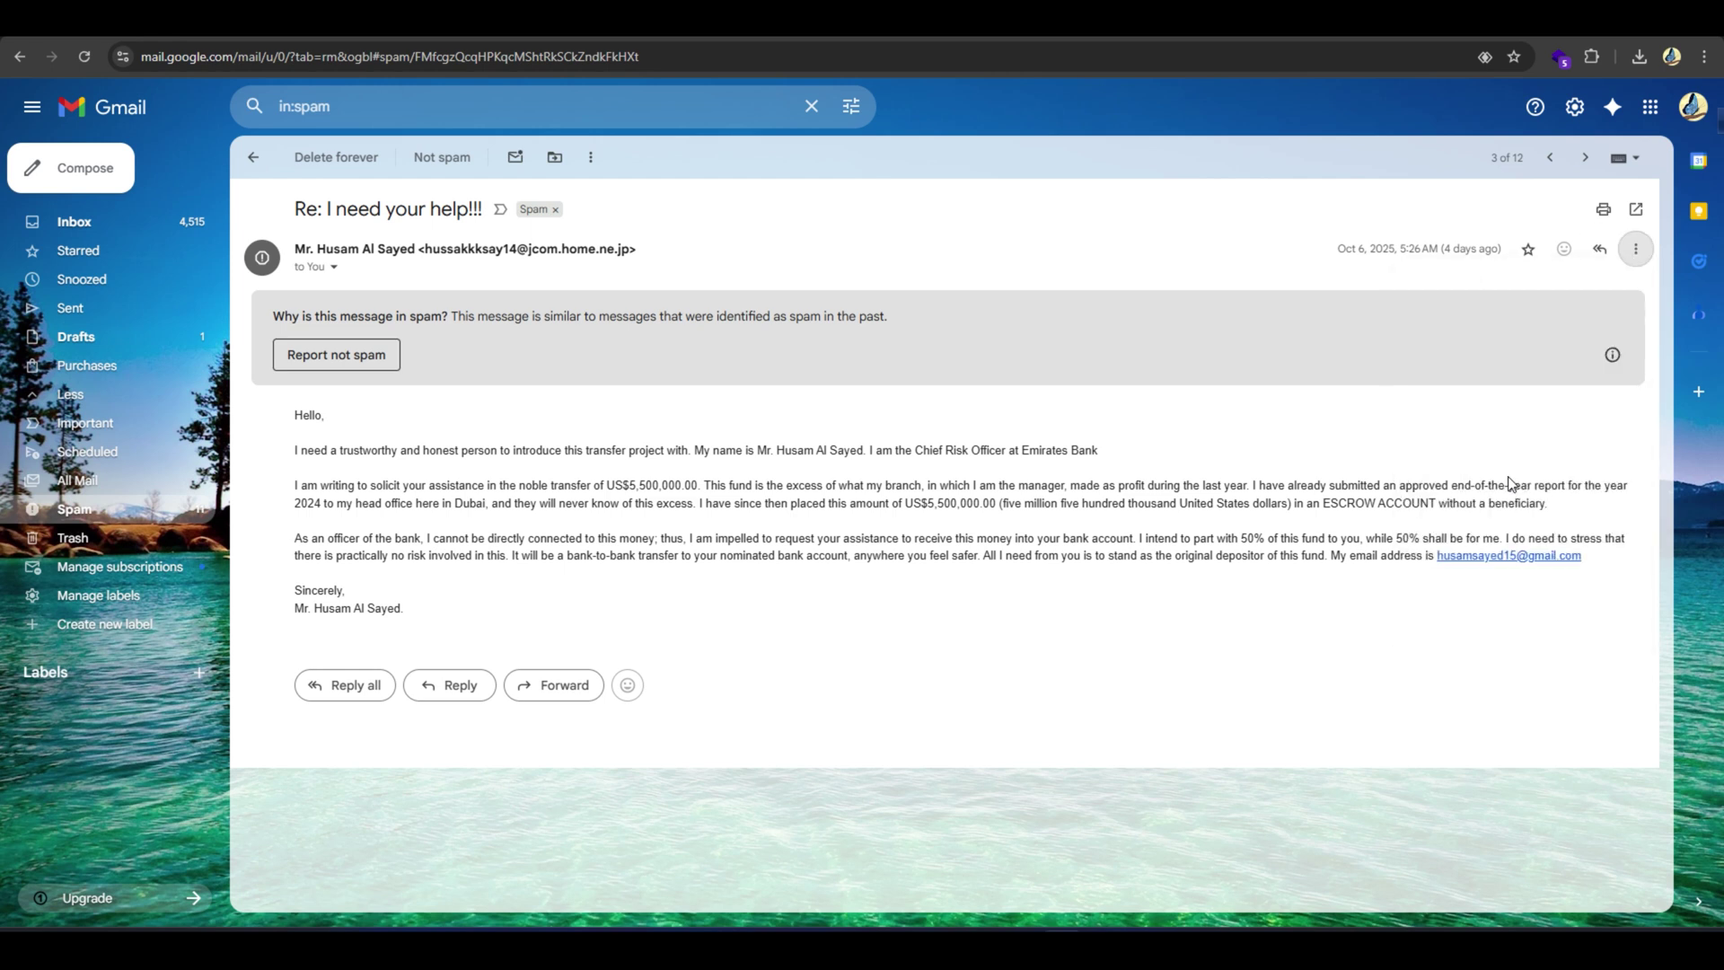